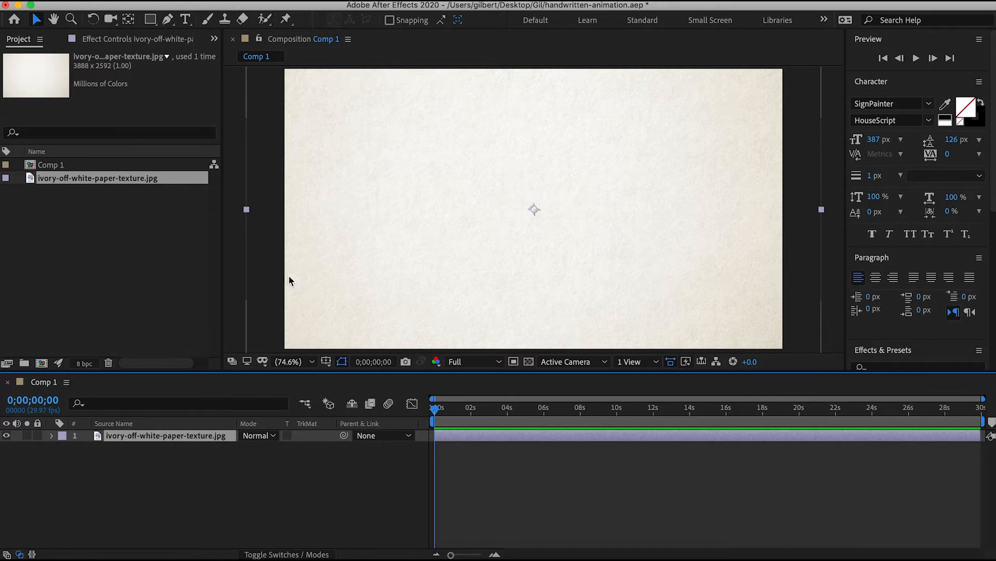
Step: Lock the ivory-off-white-paper-texture.jpg layer and add a text layer containing a person's first name over the paper background
{"action": "left_click", "coordinate": [37, 435]}
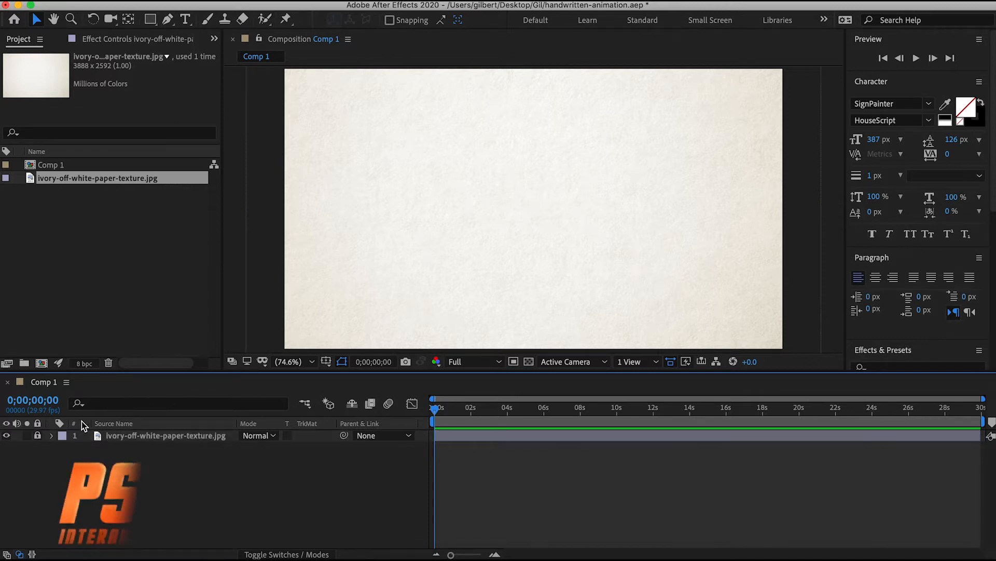
{"action": "left_click", "coordinate": [185, 19]}
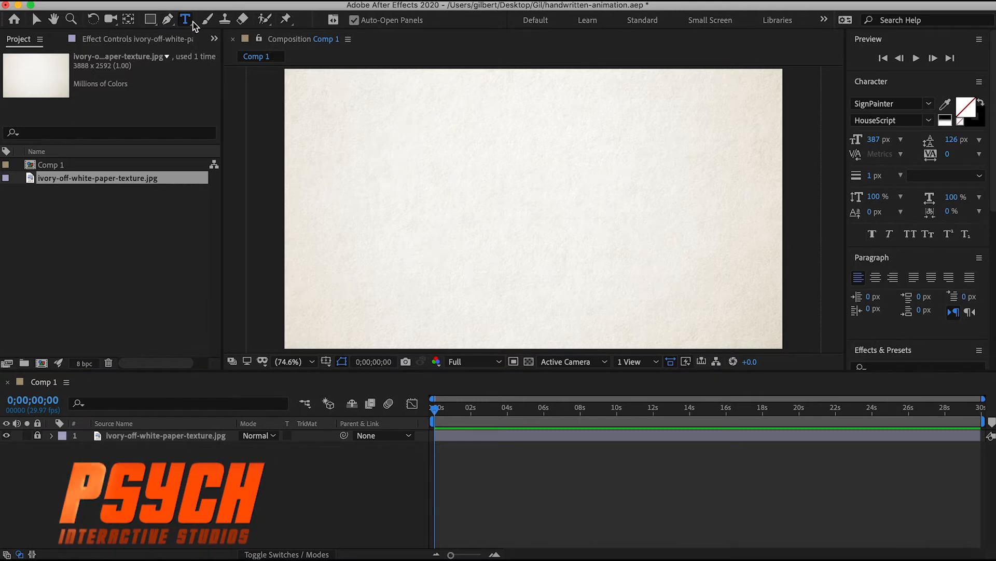
{"action": "left_click", "coordinate": [411, 203]}
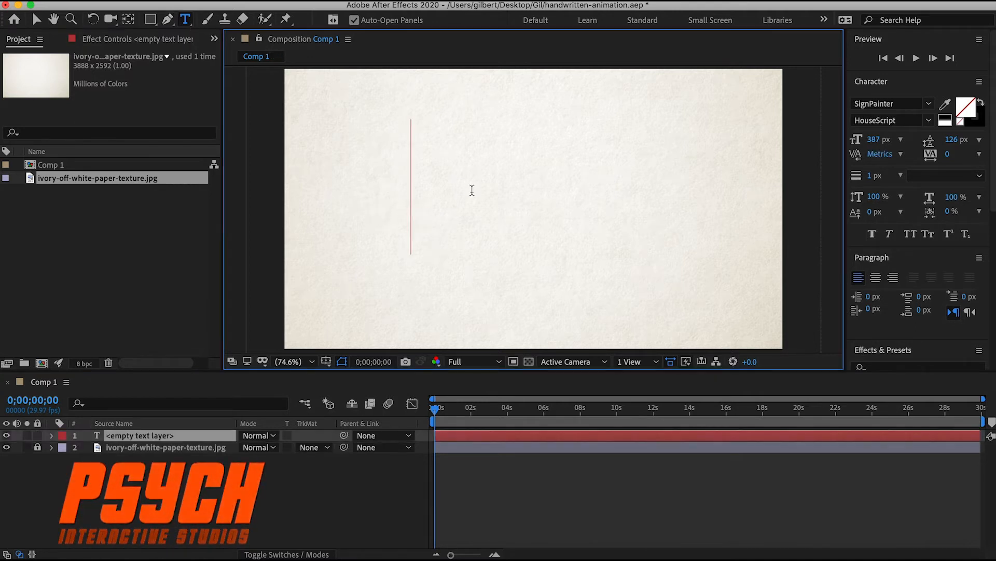
{"action": "type", "text": "Ka"}
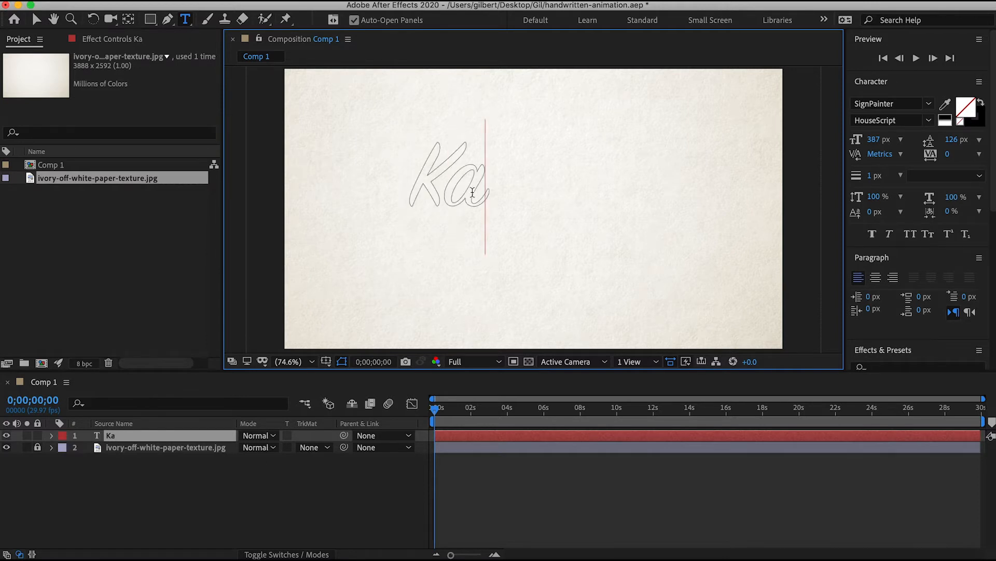
{"action": "type", "text": "ty"}
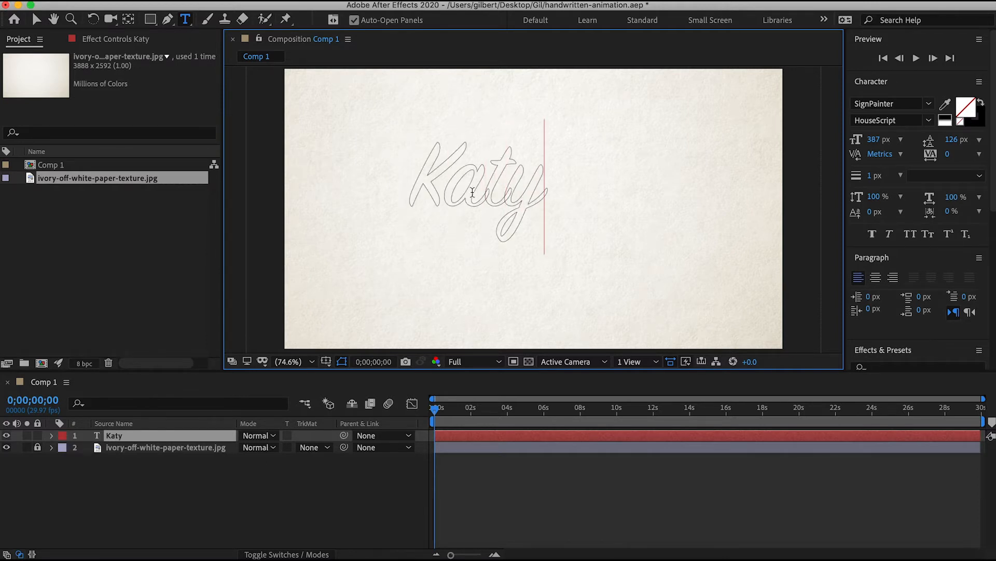
Step: Change the fill colour of the whole name text to magenta and move the text towards the centre of the composition
{"action": "key", "text": "super+a"}
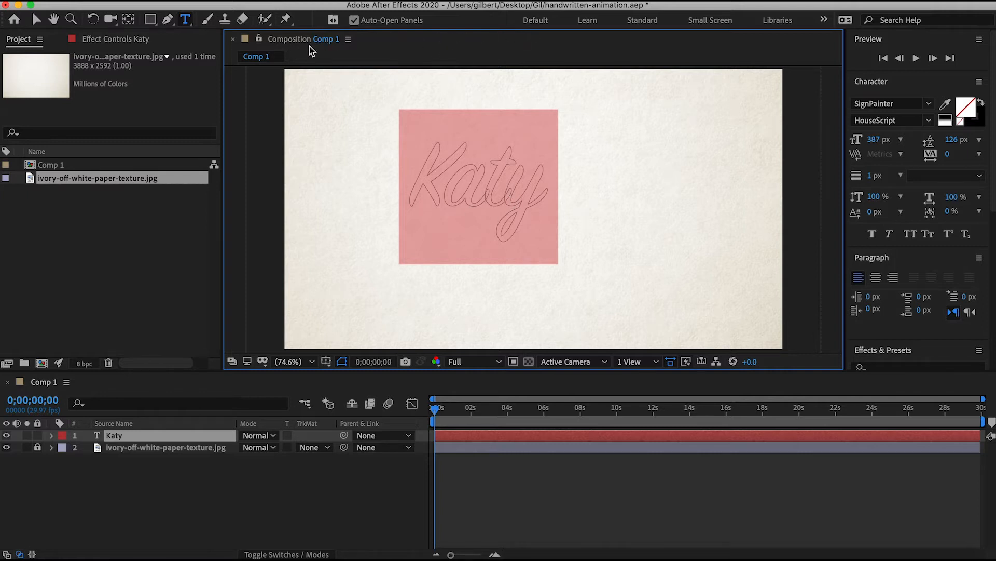
{"action": "left_click", "coordinate": [960, 117]}
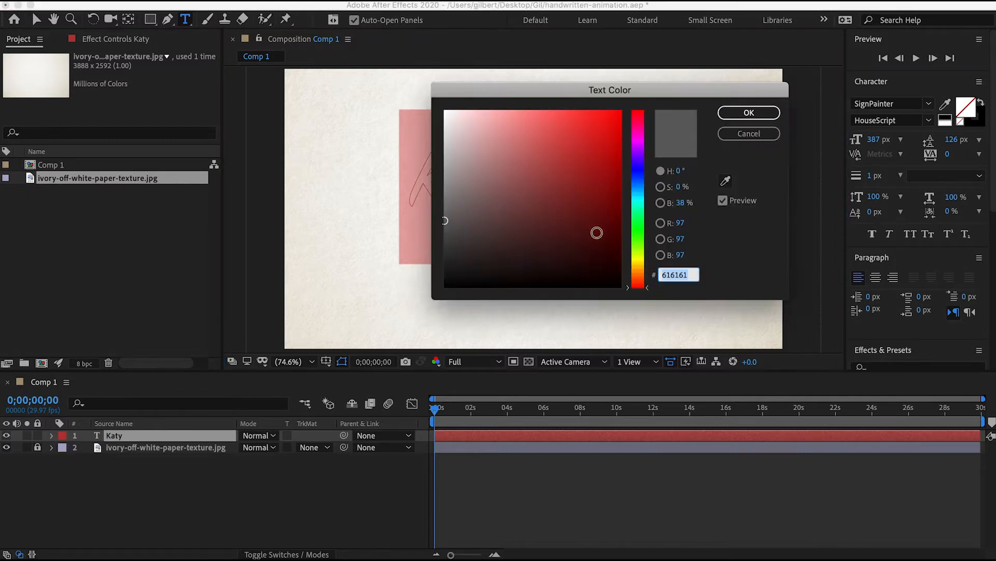
{"action": "mouse_move", "coordinate": [471, 225]}
{"action": "left_mouse_down"}
{"action": "mouse_move", "coordinate": [437, 232]}
{"action": "mouse_move", "coordinate": [428, 246]}
{"action": "left_mouse_up"}
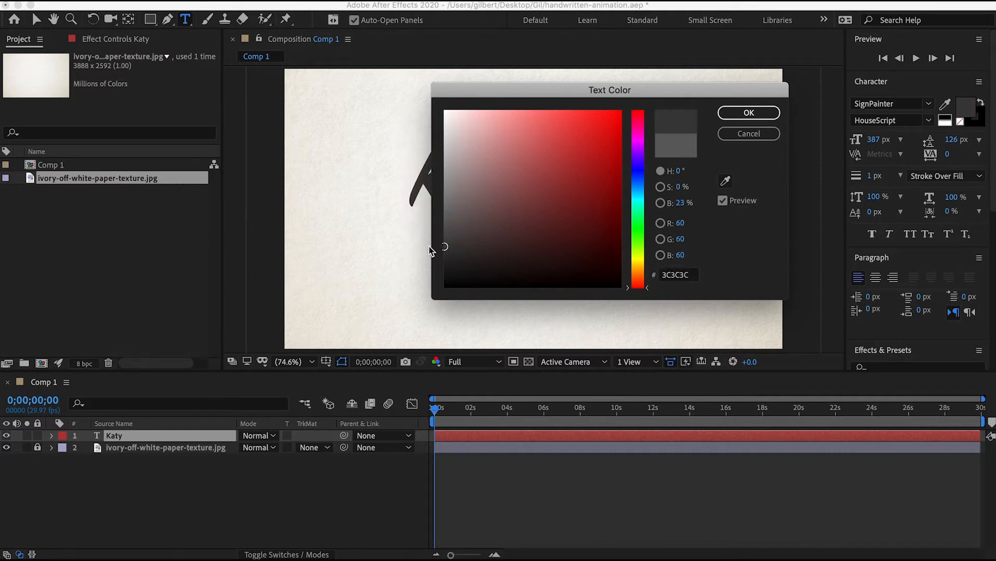
{"action": "left_click", "coordinate": [642, 270]}
{"action": "mouse_move", "coordinate": [592, 162]}
{"action": "left_mouse_down"}
{"action": "mouse_move", "coordinate": [606, 154]}
{"action": "mouse_move", "coordinate": [610, 123]}
{"action": "left_mouse_up"}
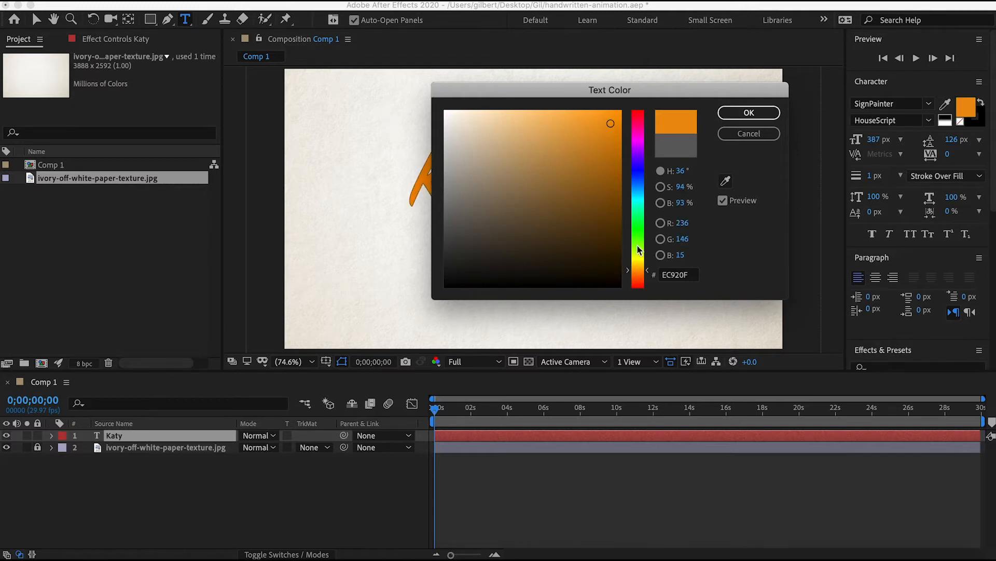
{"action": "left_click", "coordinate": [637, 137]}
{"action": "left_click", "coordinate": [749, 115]}
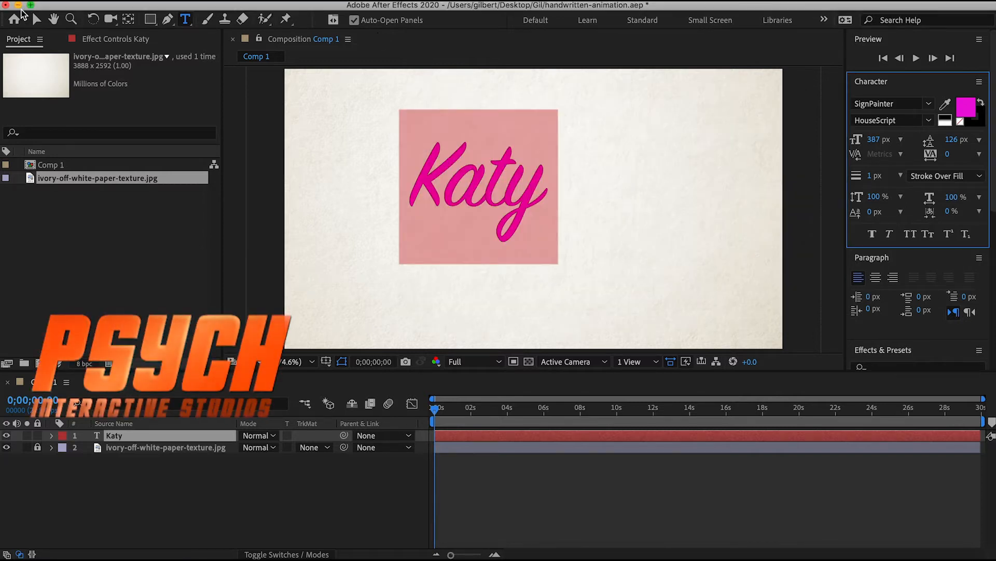
{"action": "left_click", "coordinate": [36, 20]}
{"action": "left_click_drag", "start_coordinate": [519, 200], "coordinate": [571, 201]}
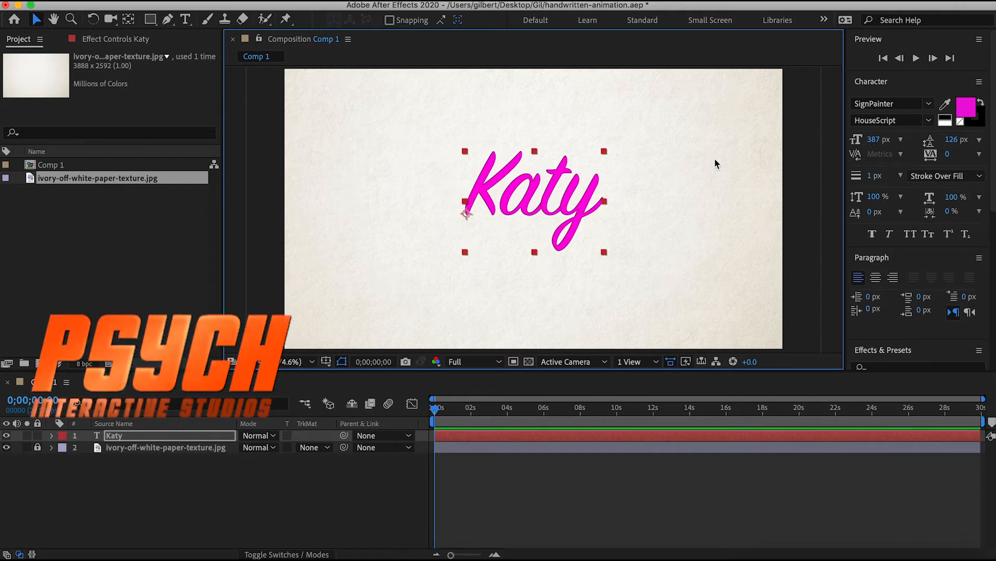
Step: Try the Snell Roundhand and Trattatello fonts on the name text
{"action": "left_click", "coordinate": [910, 102]}
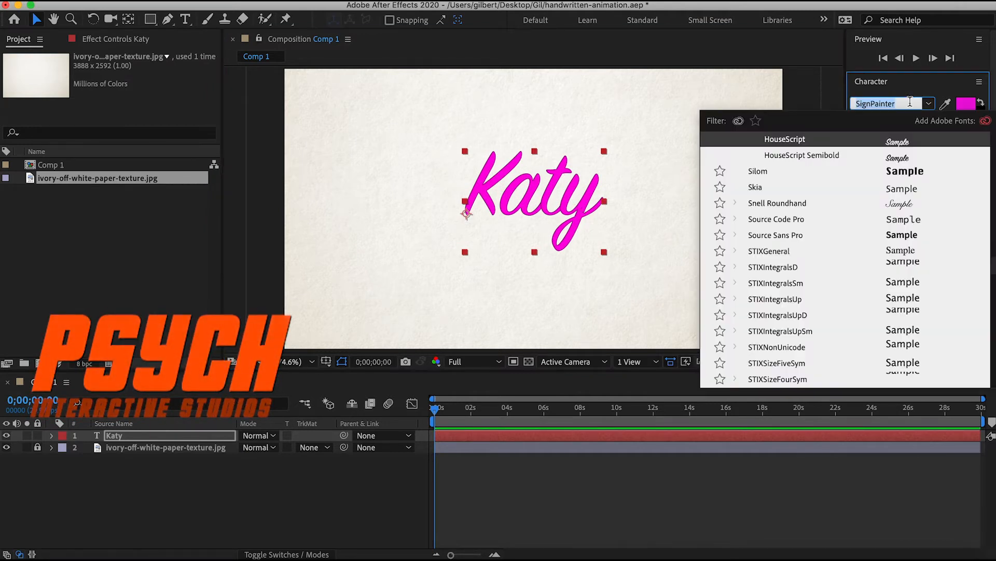
{"action": "left_click", "coordinate": [788, 209]}
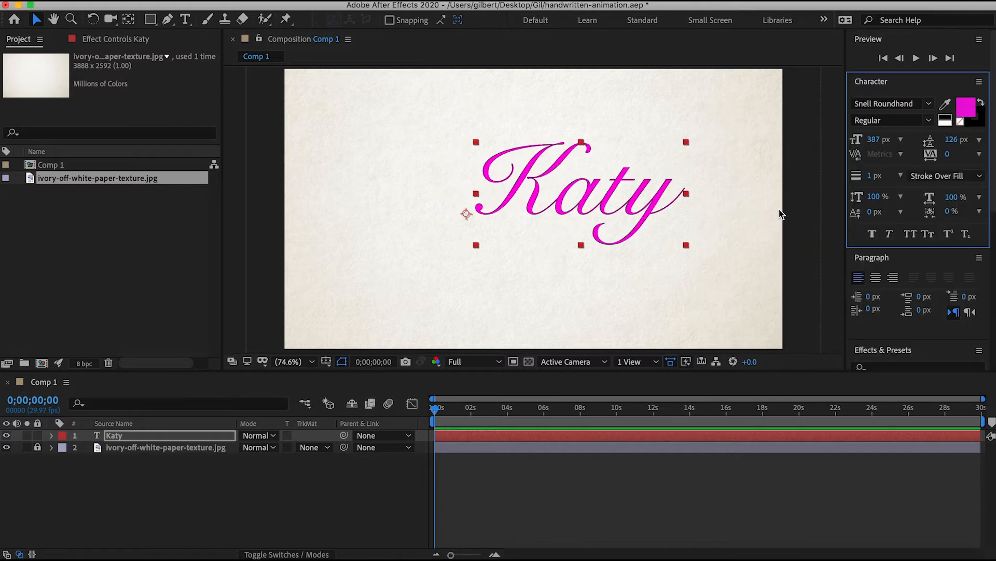
{"action": "left_click", "coordinate": [892, 102]}
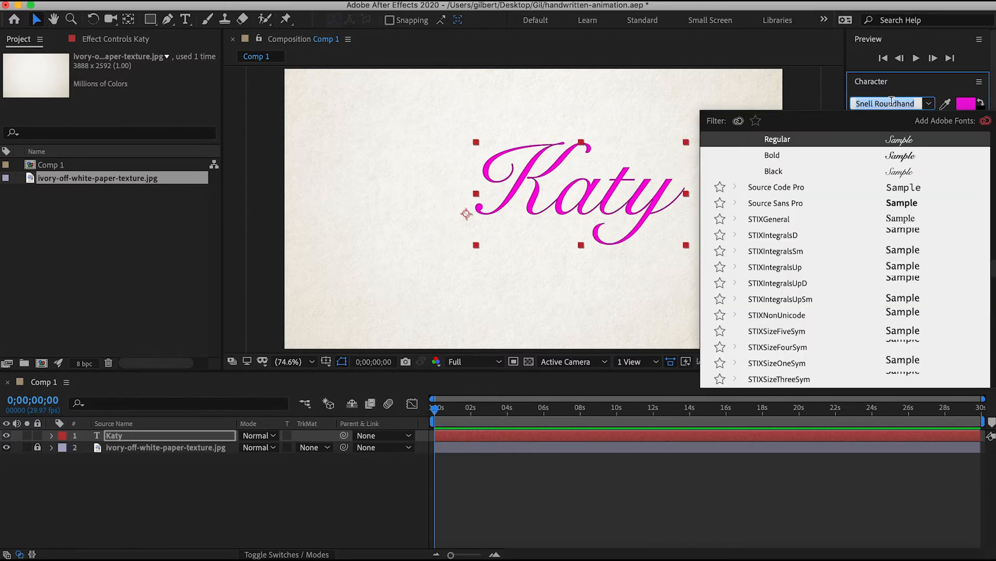
{"action": "scroll", "coordinate": [822, 267], "scroll_direction": "down", "scroll_amount": 3}
{"action": "scroll", "coordinate": [820, 265], "scroll_direction": "down", "scroll_amount": 5}
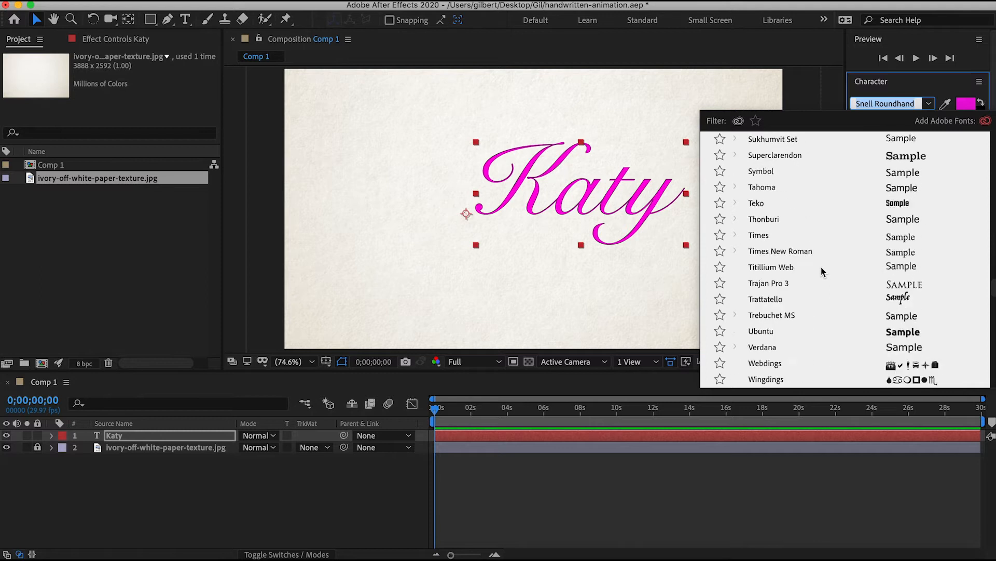
{"action": "left_click", "coordinate": [791, 239]}
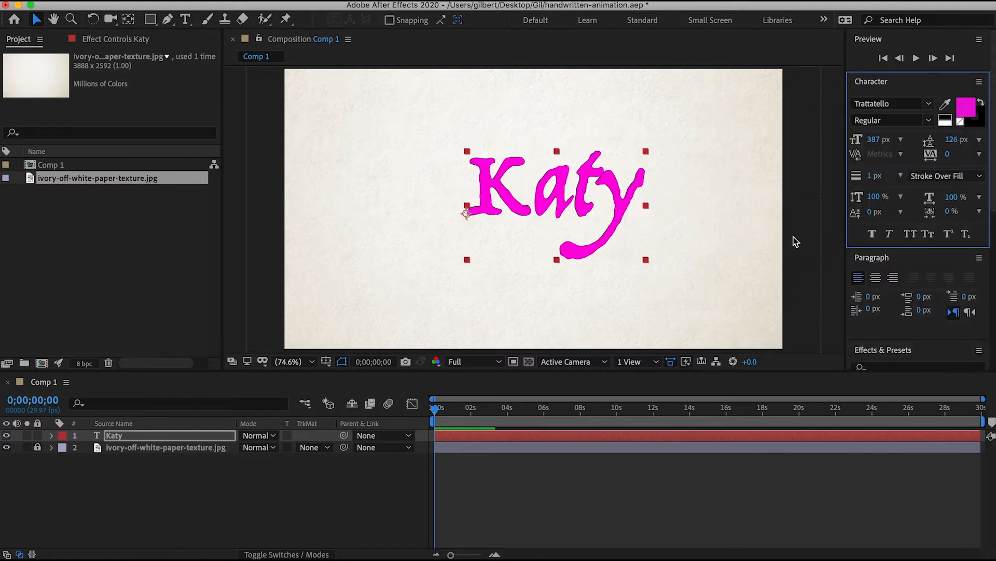
Step: Try the Zapfino font on the name text and deselect the layer
{"action": "left_click", "coordinate": [906, 104]}
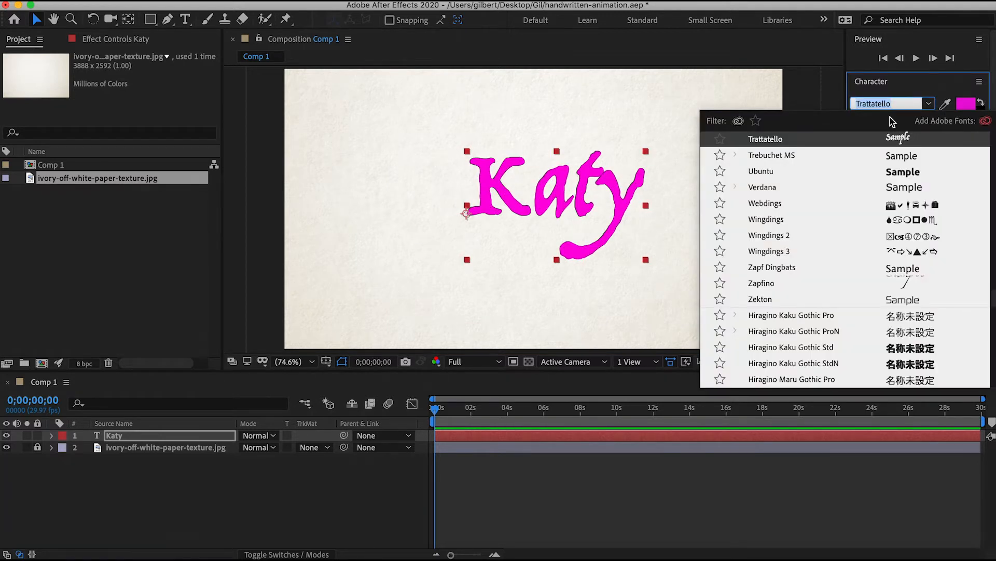
{"action": "scroll", "coordinate": [826, 250], "scroll_direction": "up", "scroll_amount": 2}
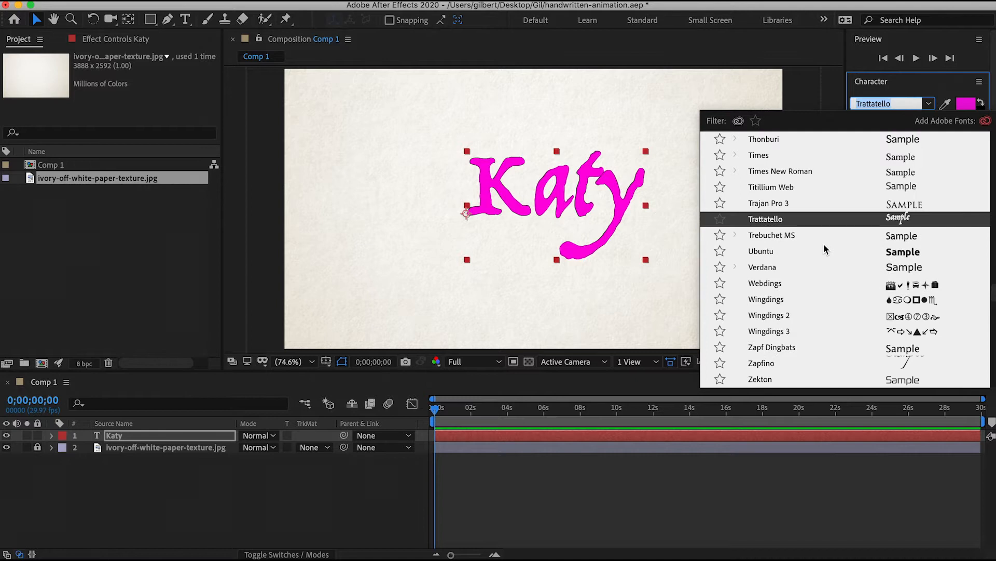
{"action": "left_click", "coordinate": [799, 365]}
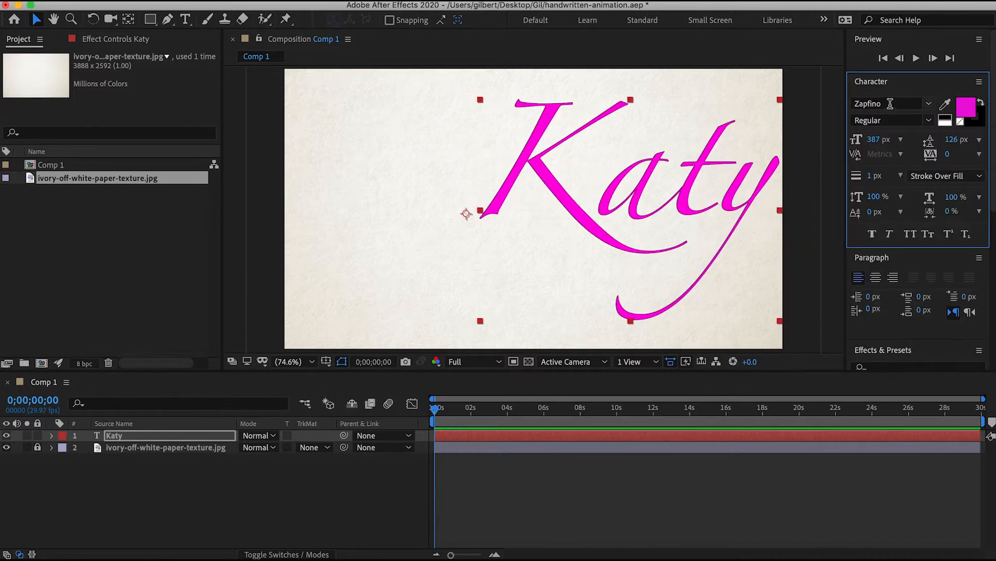
{"action": "left_click", "coordinate": [890, 104]}
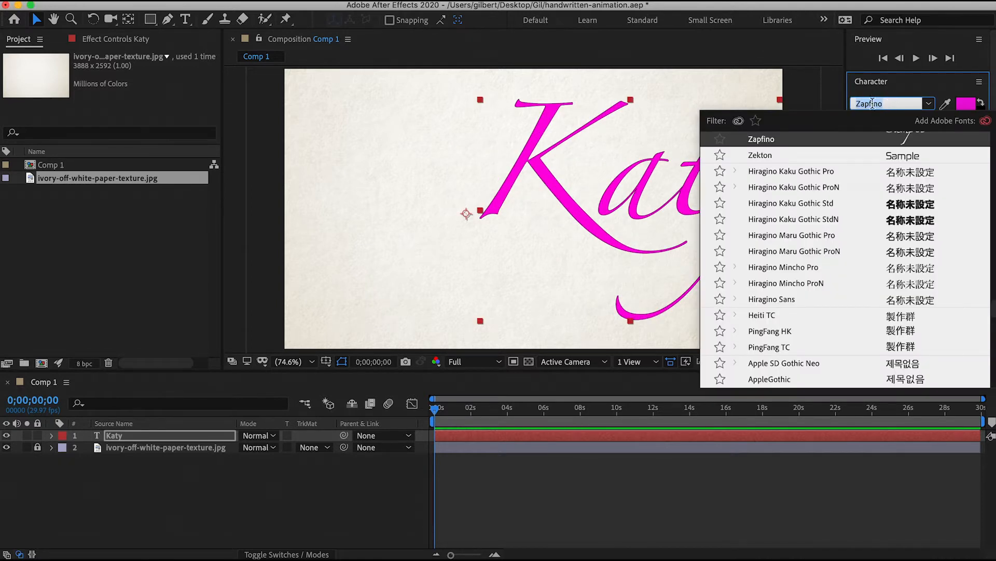
{"action": "left_click", "coordinate": [736, 88]}
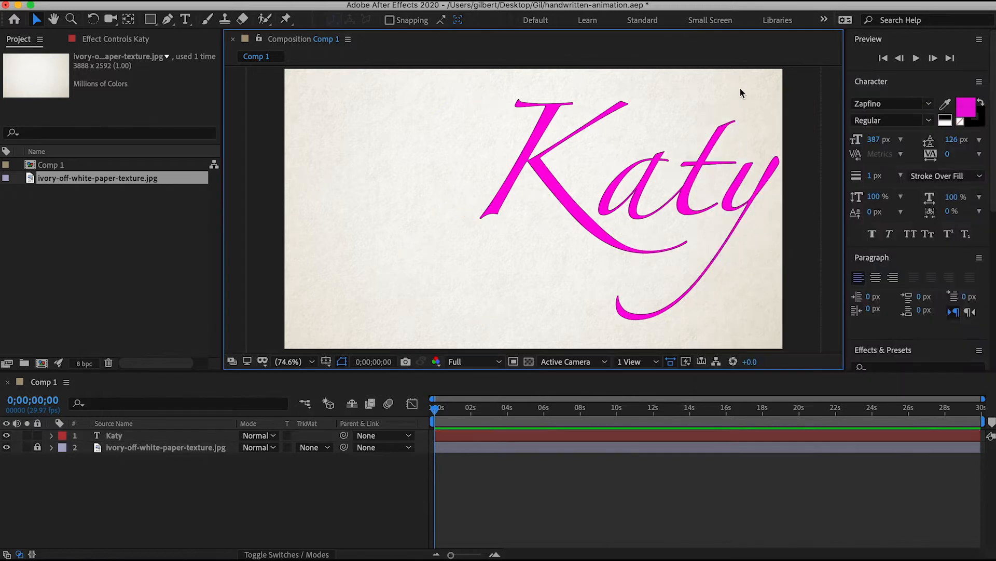
Step: Try to switch the name text from Zapfino to the SignPainter font
{"action": "left_click", "coordinate": [895, 102]}
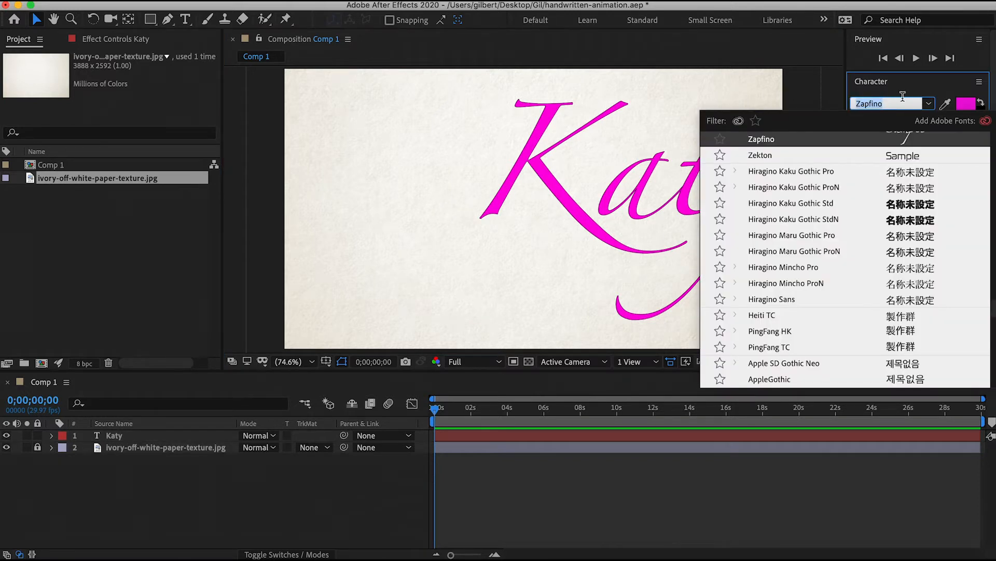
{"action": "key", "text": "Up"}
{"action": "key", "text": "Up"}
{"action": "key", "text": "Up"}
{"action": "key", "text": "Up"}
{"action": "key", "text": "Up"}
{"action": "key", "text": "Up"}
{"action": "key", "text": "Up"}
{"action": "key", "text": "Up"}
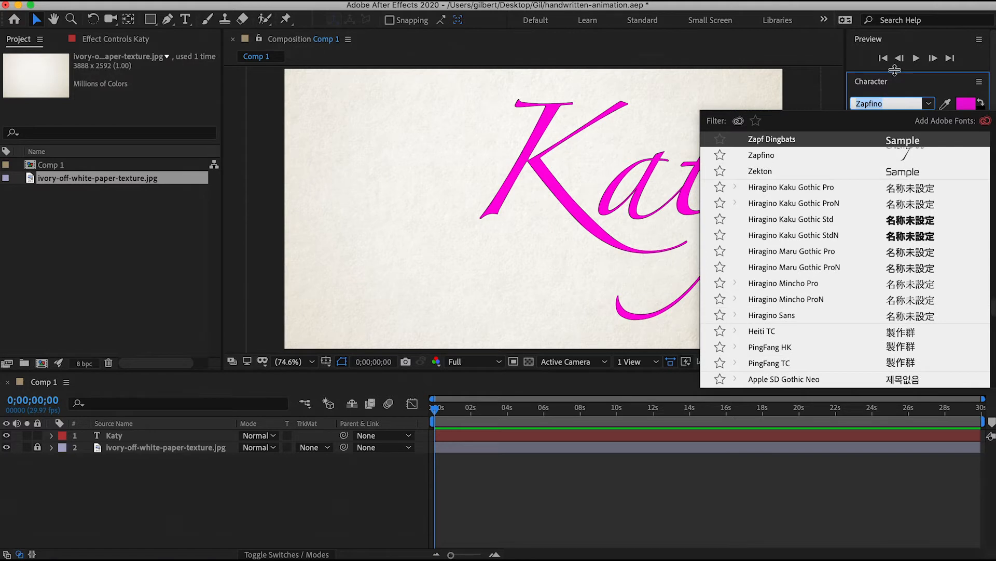
{"action": "key", "text": "Up"}
{"action": "key", "text": "Up"}
{"action": "key", "text": "Up"}
{"action": "key", "text": "Up"}
{"action": "key", "text": "Up"}
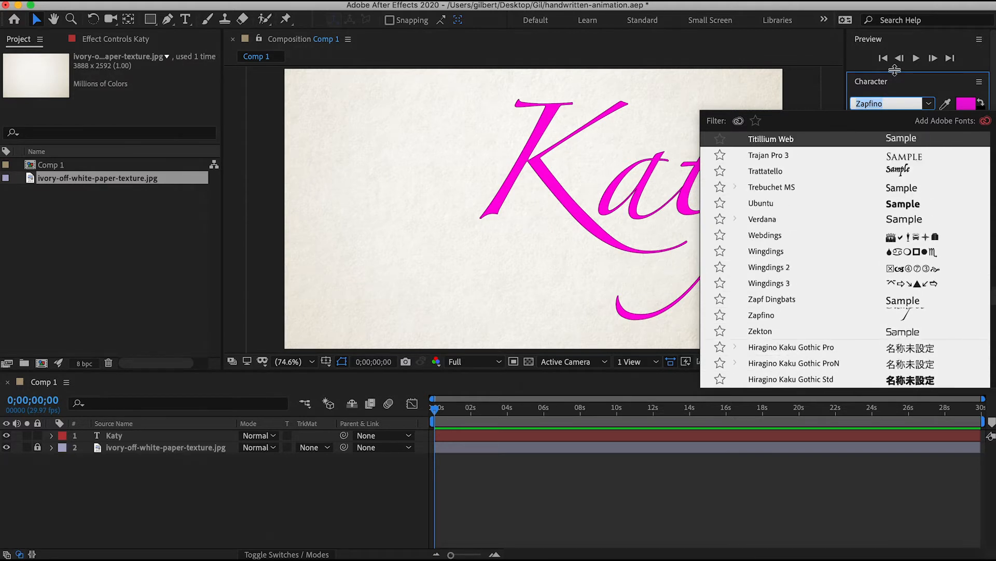
{"action": "key", "text": "Up"}
{"action": "key", "text": "Up"}
{"action": "key", "text": "Up"}
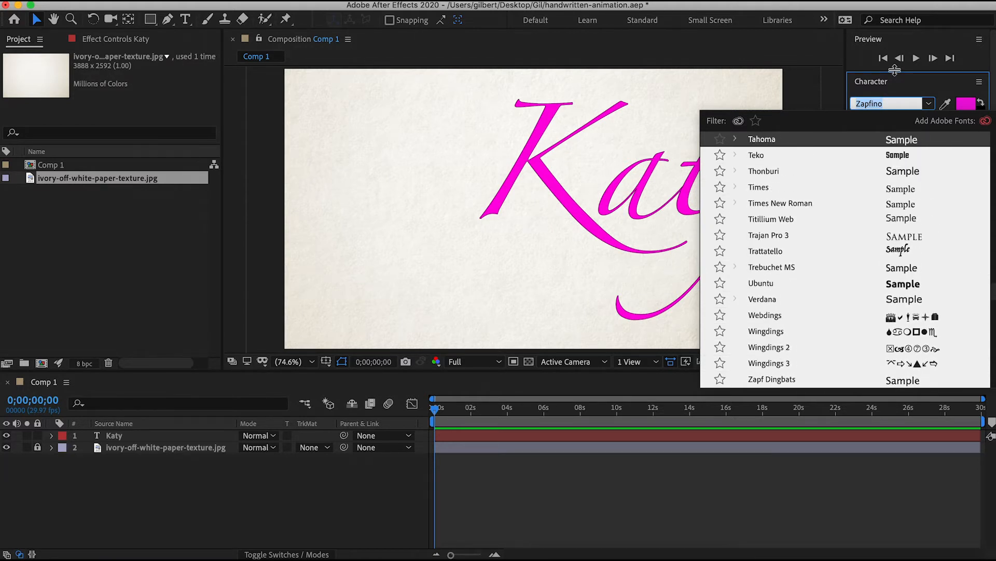
{"action": "key", "text": "Up"}
{"action": "key", "text": "Up"}
{"action": "key", "text": "Up"}
{"action": "key", "text": "Up"}
{"action": "key", "text": "Up"}
{"action": "key", "text": "Up"}
{"action": "key", "text": "Up"}
{"action": "key", "text": "Up"}
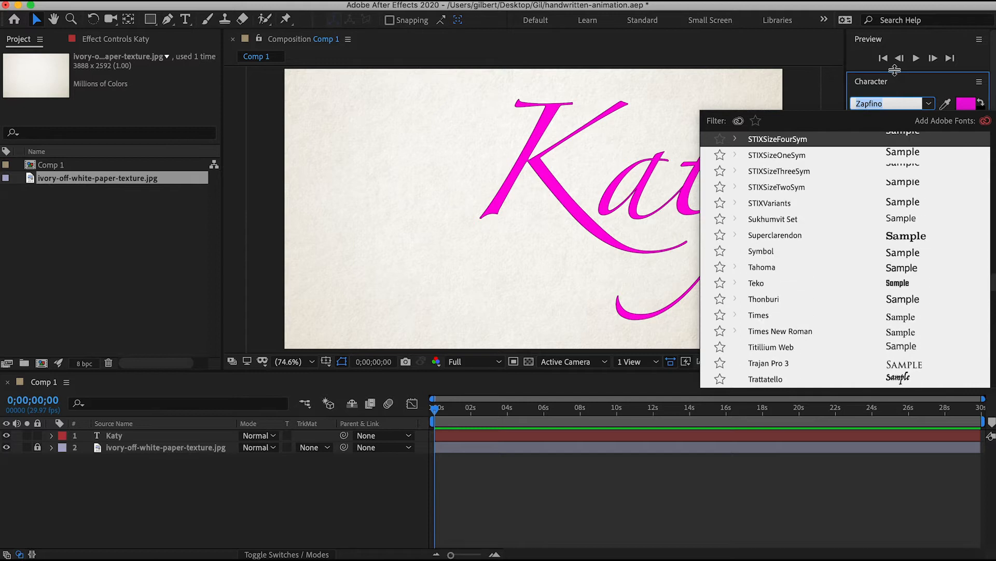
{"action": "scroll", "coordinate": [821, 204], "scroll_direction": "up", "scroll_amount": 5}
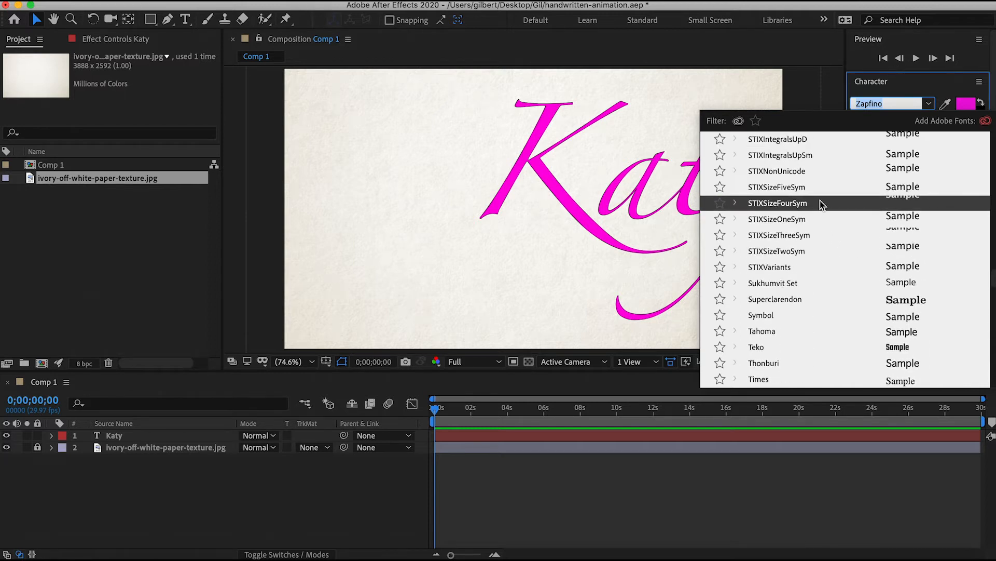
{"action": "scroll", "coordinate": [820, 204], "scroll_direction": "up", "scroll_amount": 1}
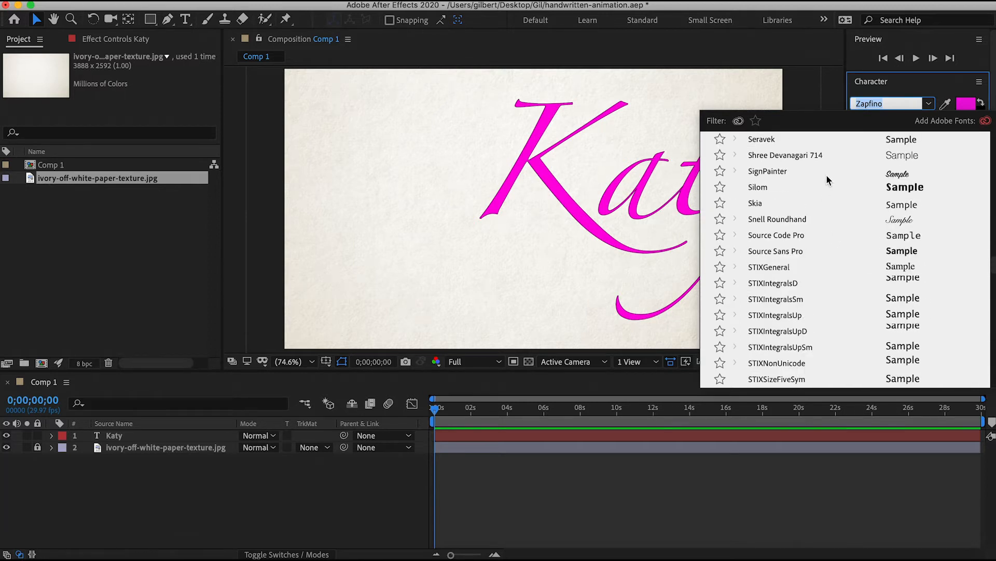
{"action": "left_click", "coordinate": [827, 175]}
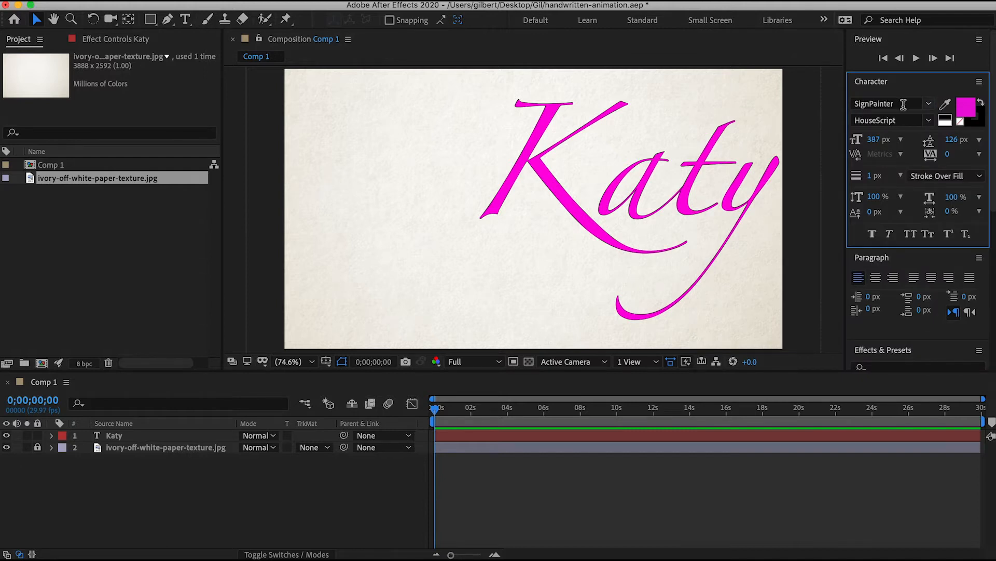
Step: Select all of the name text and set its font to Learning Curve
{"action": "double_click", "coordinate": [672, 180]}
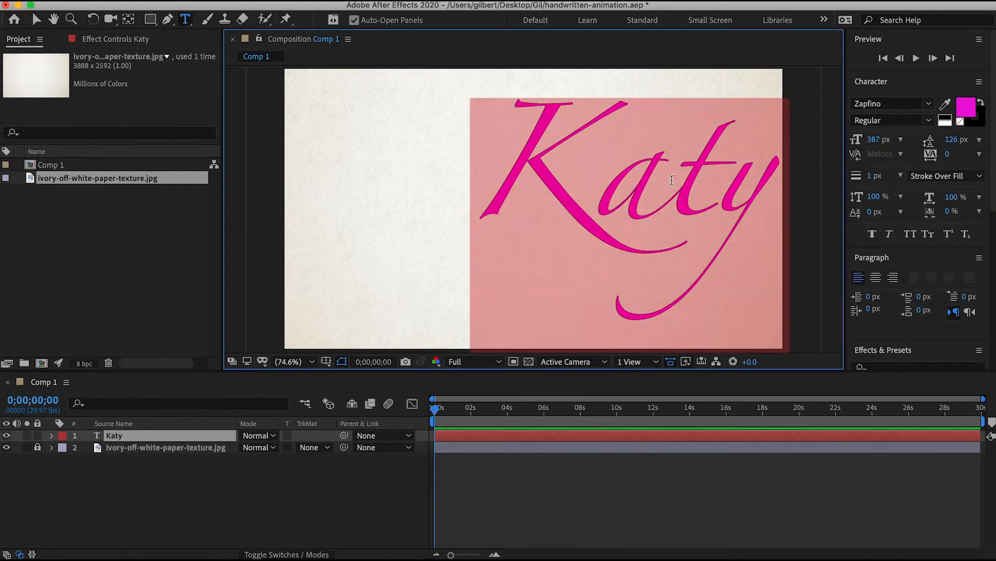
{"action": "left_click", "coordinate": [928, 103]}
{"action": "scroll", "coordinate": [800, 242], "scroll_direction": "up", "scroll_amount": 2}
{"action": "scroll", "coordinate": [802, 244], "scroll_direction": "up", "scroll_amount": 15}
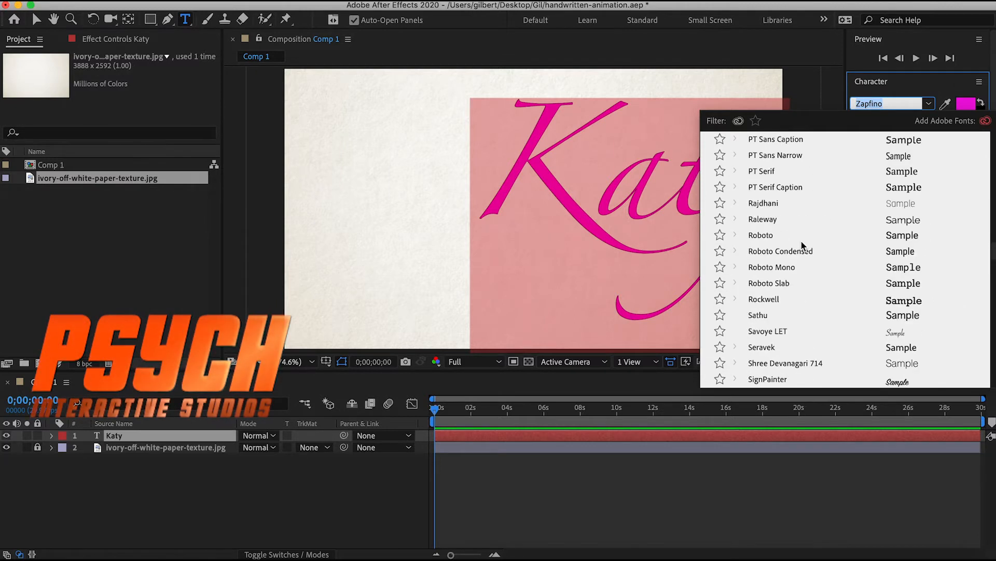
{"action": "scroll", "coordinate": [802, 246], "scroll_direction": "up", "scroll_amount": 15}
{"action": "scroll", "coordinate": [801, 246], "scroll_direction": "up", "scroll_amount": 10}
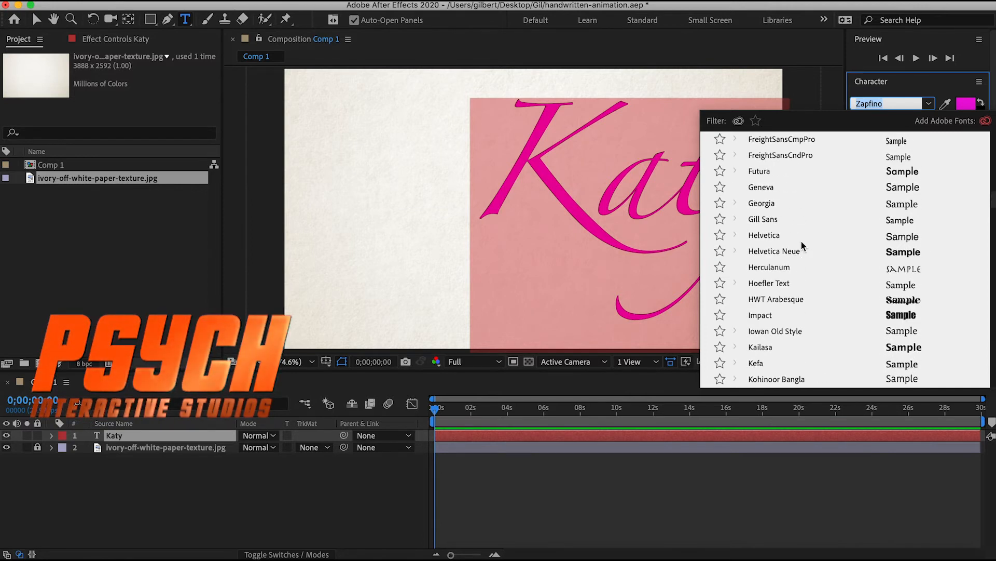
{"action": "scroll", "coordinate": [801, 246], "scroll_direction": "up", "scroll_amount": 15}
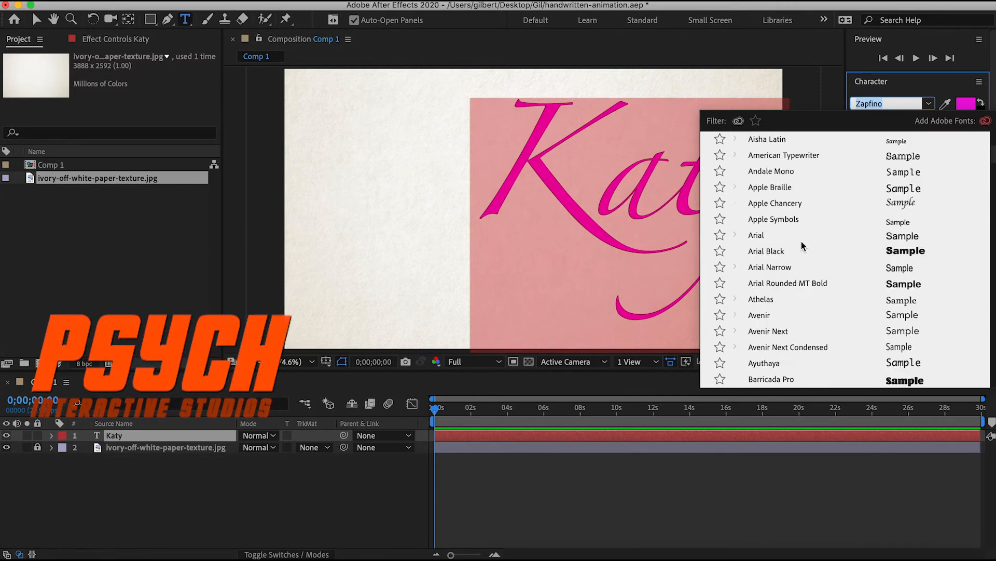
{"action": "scroll", "coordinate": [801, 240], "scroll_direction": "up", "scroll_amount": 6}
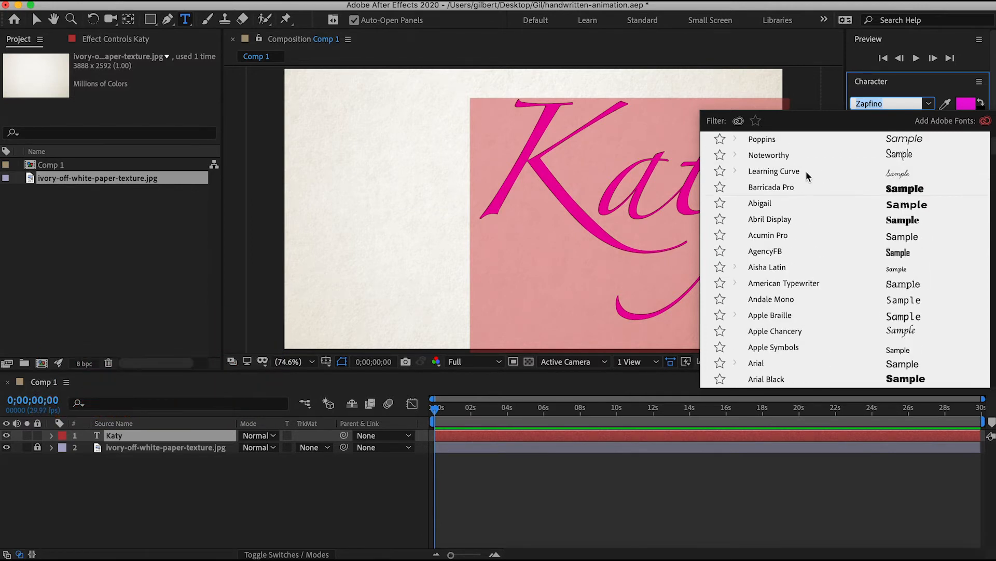
{"action": "left_click", "coordinate": [800, 171]}
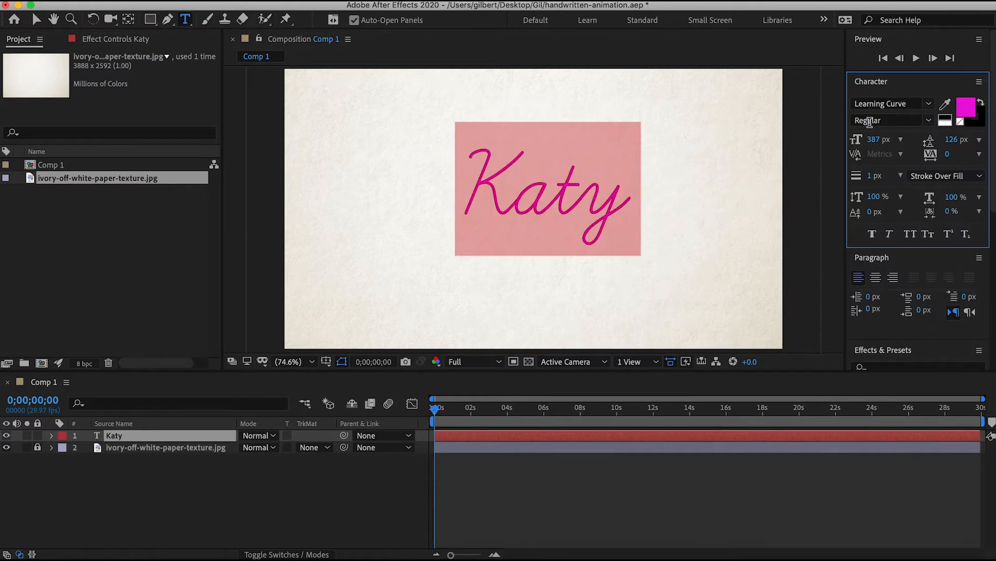
Step: Try the SignPainter font on the selected name text and leave text editing
{"action": "left_click", "coordinate": [928, 104]}
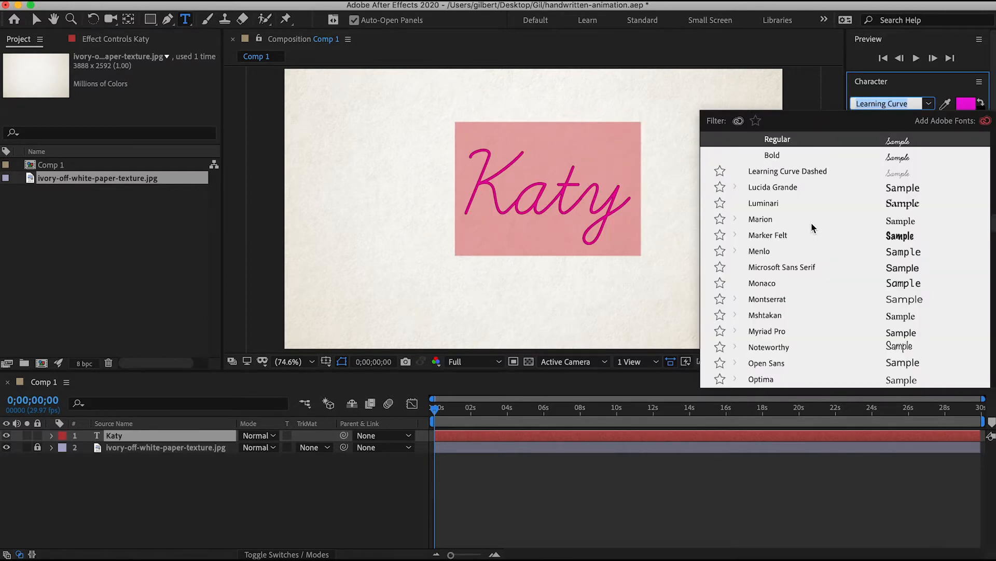
{"action": "scroll", "coordinate": [811, 213], "scroll_direction": "up", "scroll_amount": 4}
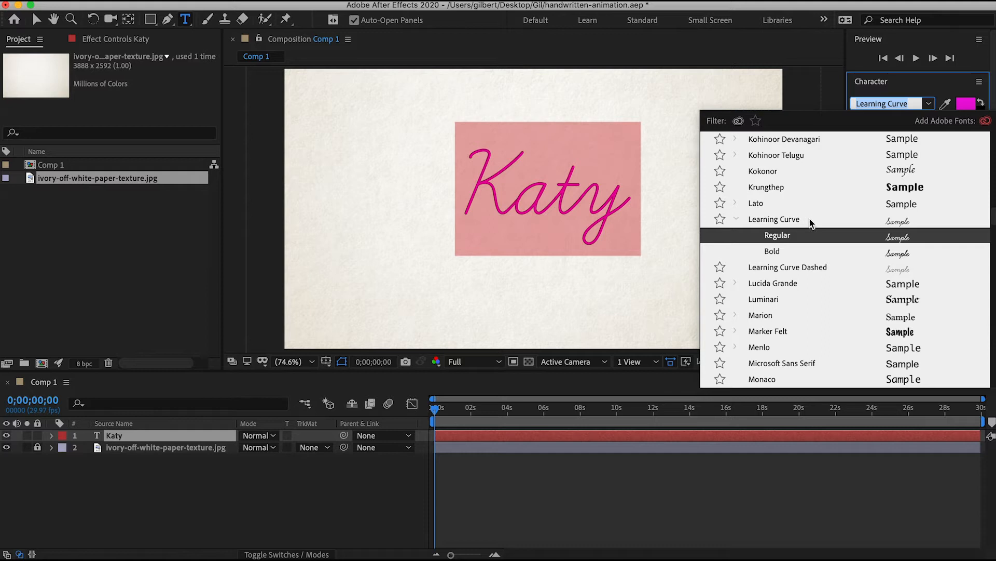
{"action": "scroll", "coordinate": [811, 222], "scroll_direction": "up", "scroll_amount": 10}
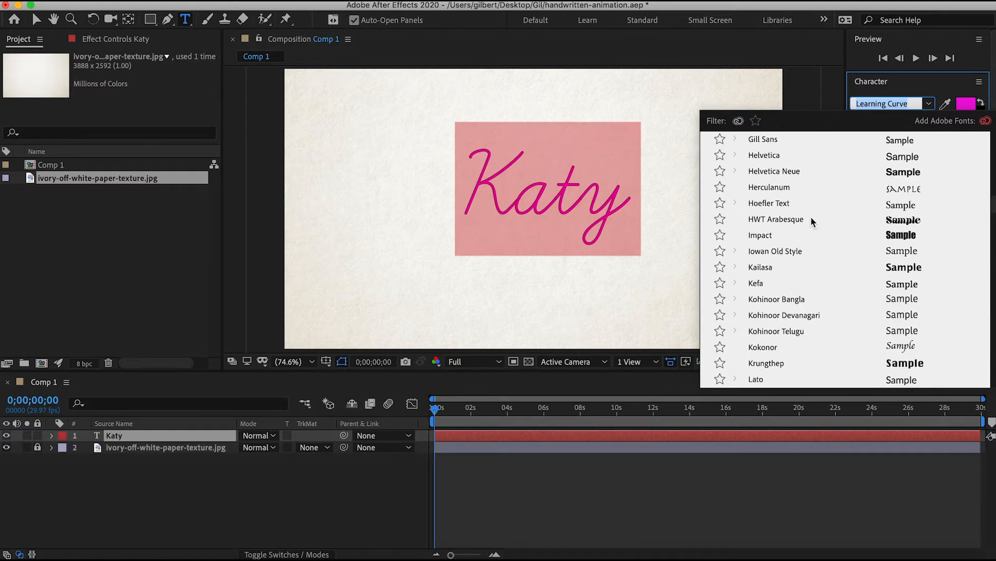
{"action": "scroll", "coordinate": [812, 222], "scroll_direction": "up", "scroll_amount": 12}
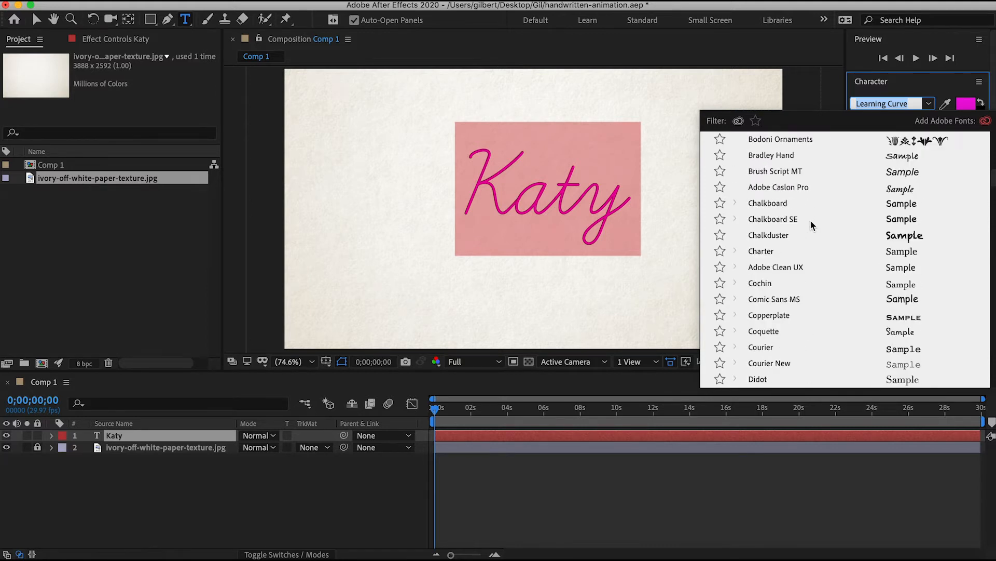
{"action": "scroll", "coordinate": [812, 224], "scroll_direction": "up", "scroll_amount": 8}
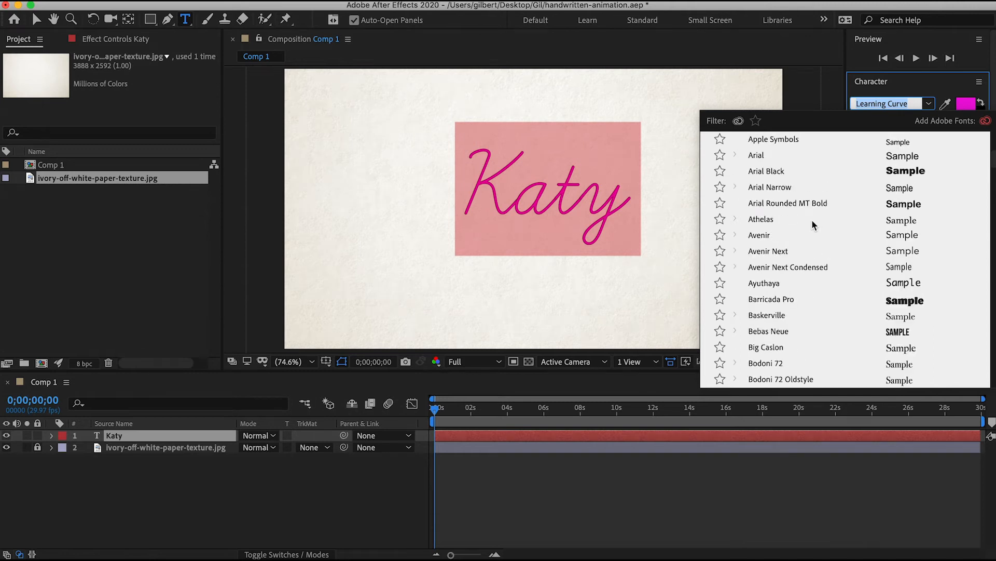
{"action": "scroll", "coordinate": [813, 225], "scroll_direction": "up", "scroll_amount": 5}
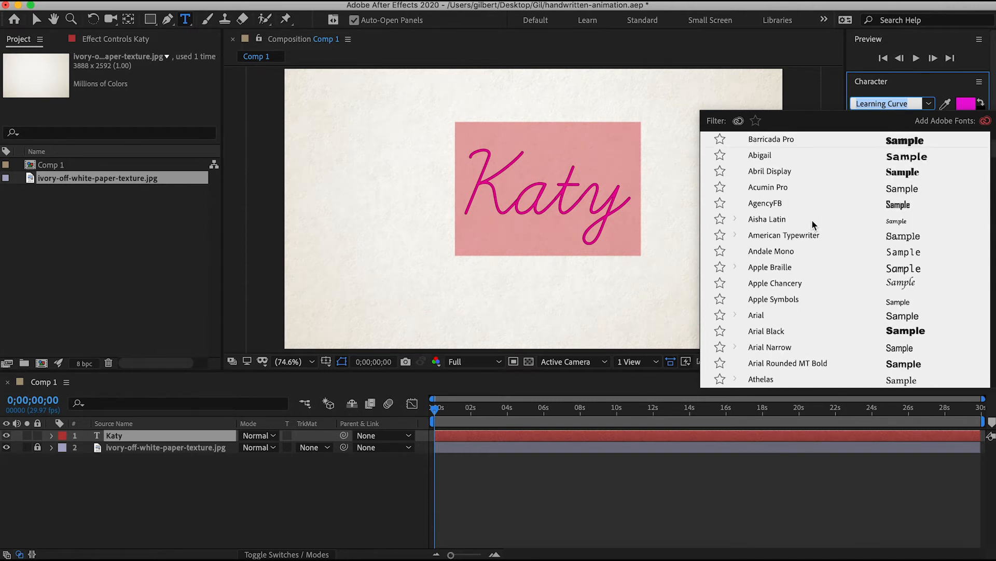
{"action": "scroll", "coordinate": [813, 224], "scroll_direction": "up", "scroll_amount": 1}
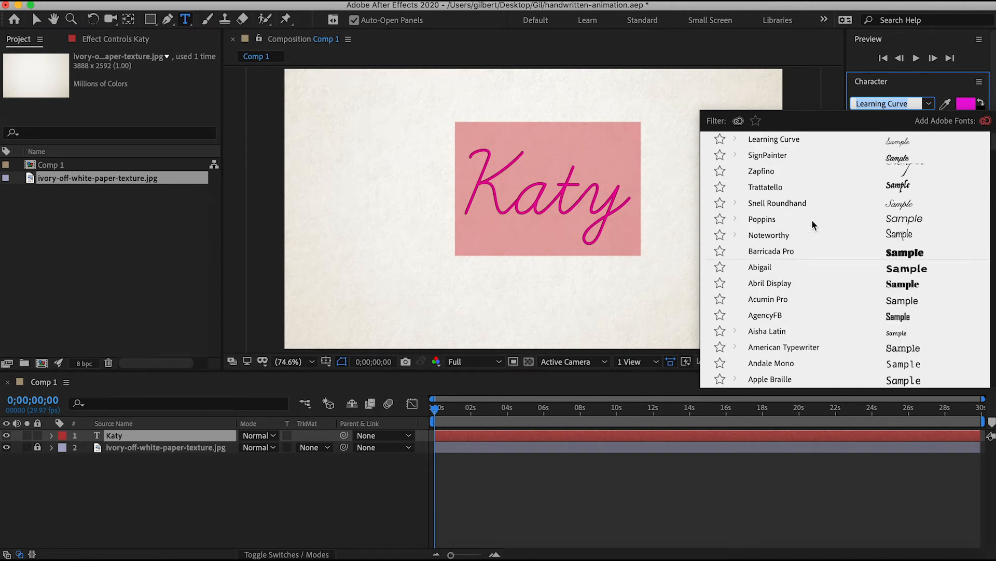
{"action": "left_click", "coordinate": [823, 161]}
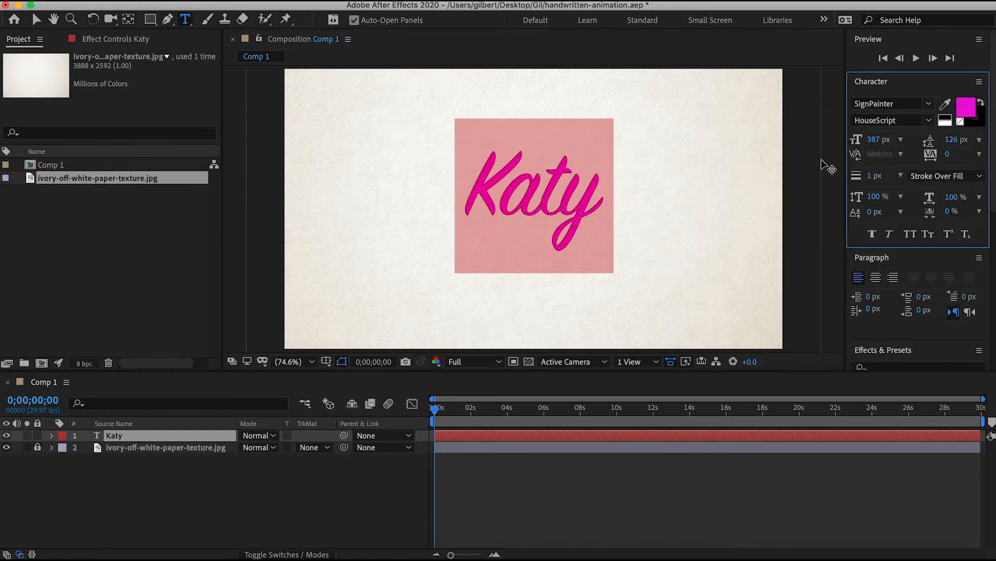
{"action": "left_click", "coordinate": [36, 19]}
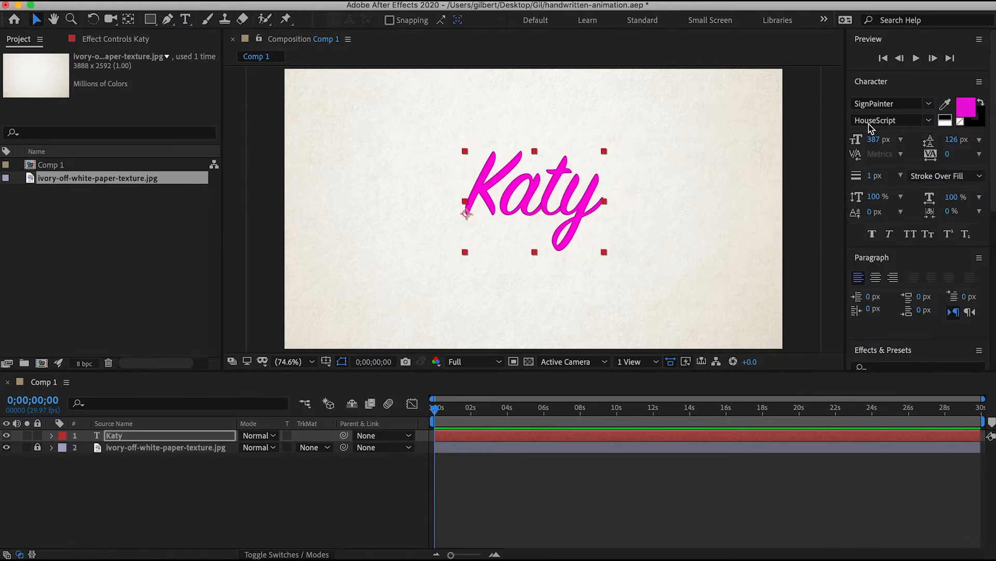
Step: Try the Learning Curve font on the name text layer
{"action": "left_click", "coordinate": [929, 104]}
{"action": "scroll", "coordinate": [785, 239], "scroll_direction": "up", "scroll_amount": 6}
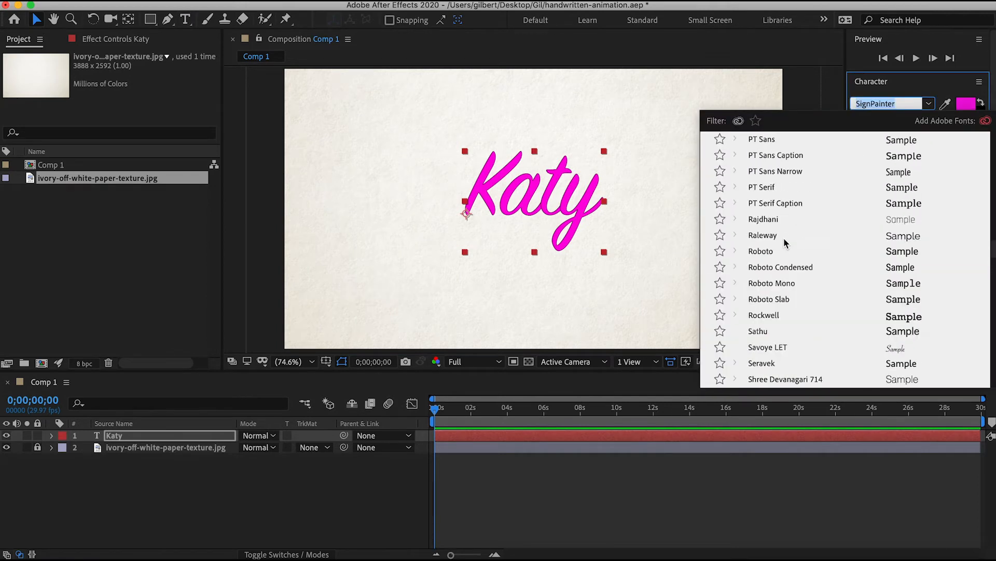
{"action": "scroll", "coordinate": [785, 242], "scroll_direction": "up", "scroll_amount": 10}
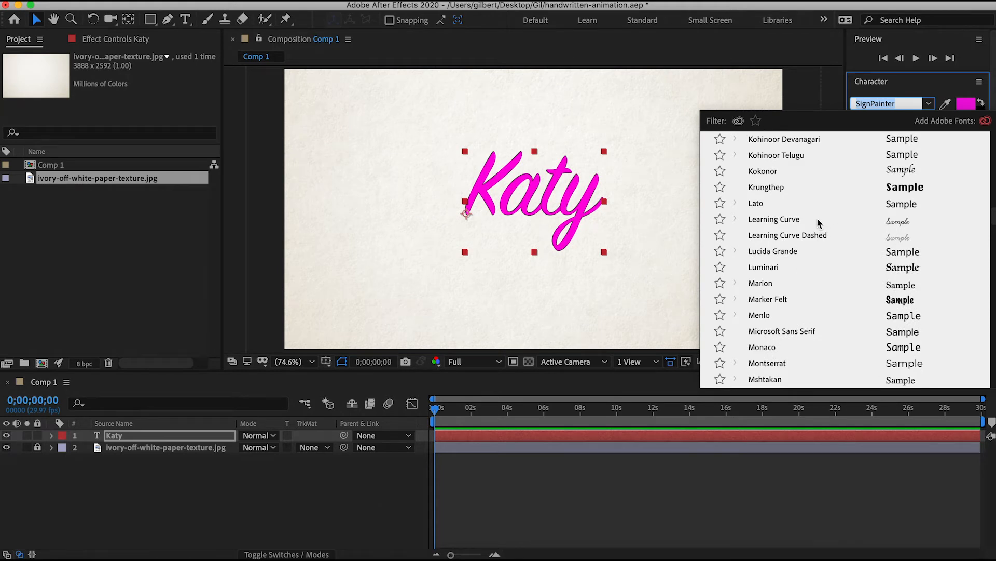
{"action": "left_click", "coordinate": [817, 219]}
Step: Set the name text's font to Bradley Hand Bold
{"action": "left_click", "coordinate": [929, 105]}
{"action": "scroll", "coordinate": [818, 218], "scroll_direction": "up", "scroll_amount": 15}
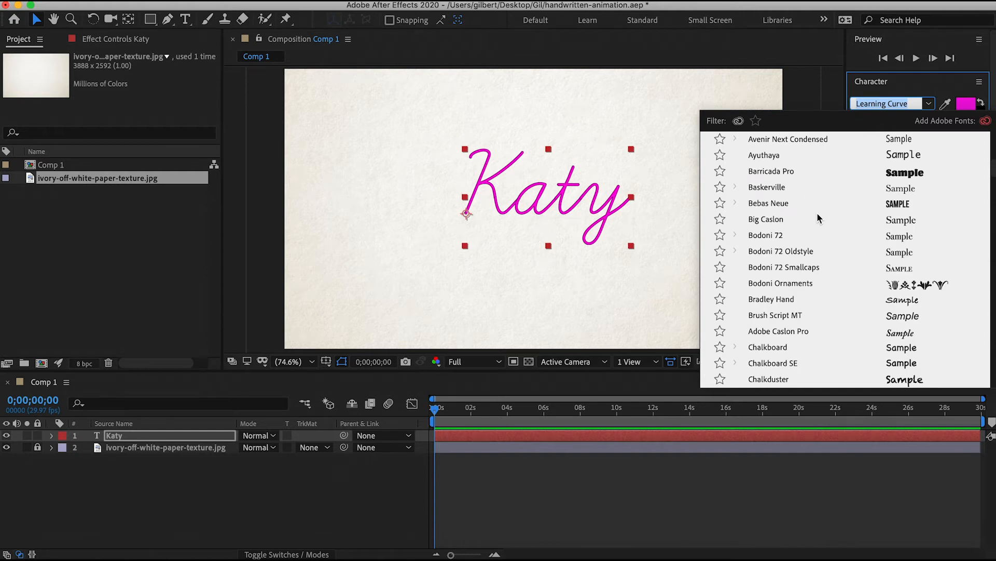
{"action": "left_click", "coordinate": [788, 301]}
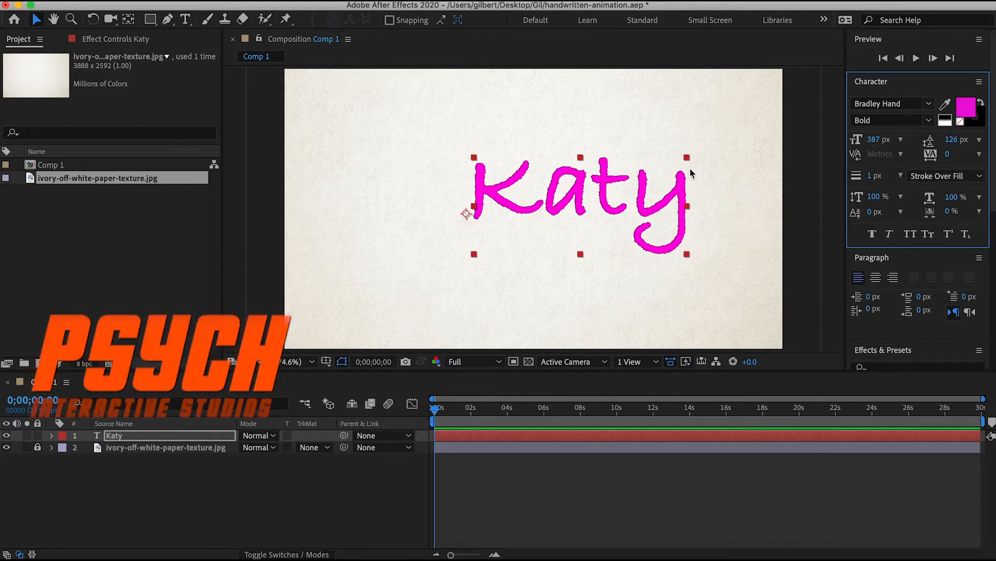
Step: Move the name text slightly up and to the left, and scale it up from its lower corner
{"action": "left_click_drag", "start_coordinate": [665, 194], "coordinate": [632, 187]}
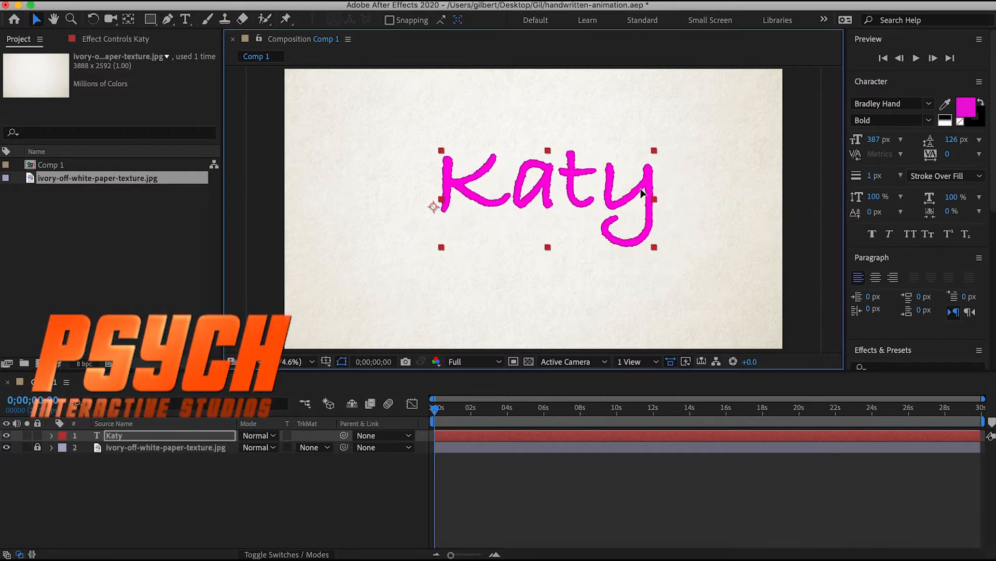
{"action": "left_click_drag", "start_coordinate": [655, 250], "coordinate": [698, 265]}
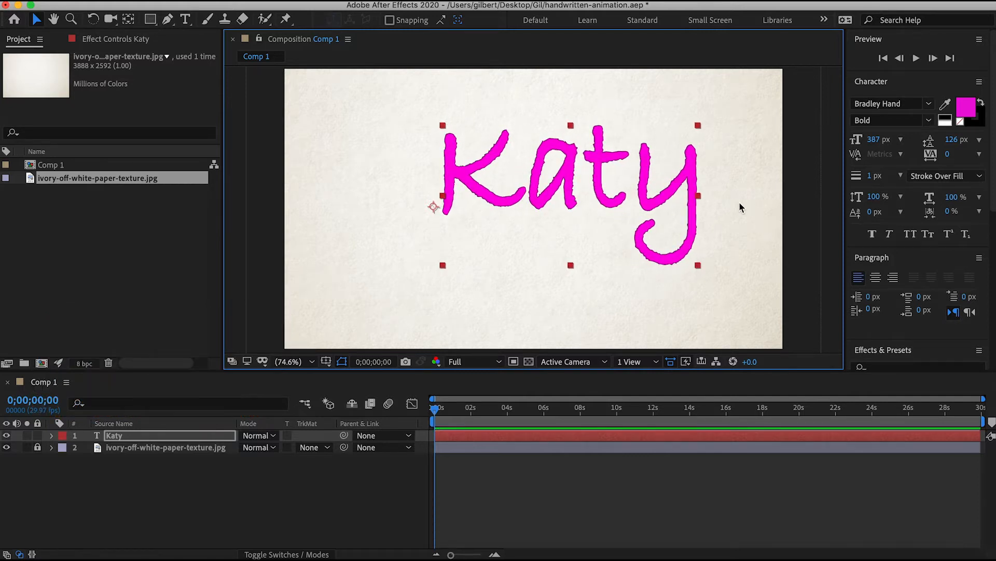
Step: Rotate the name text slightly counterclockwise, recentre it on the paper background and deselect the layer
{"action": "left_click", "coordinate": [93, 20]}
{"action": "left_click_drag", "start_coordinate": [610, 189], "coordinate": [648, 155]}
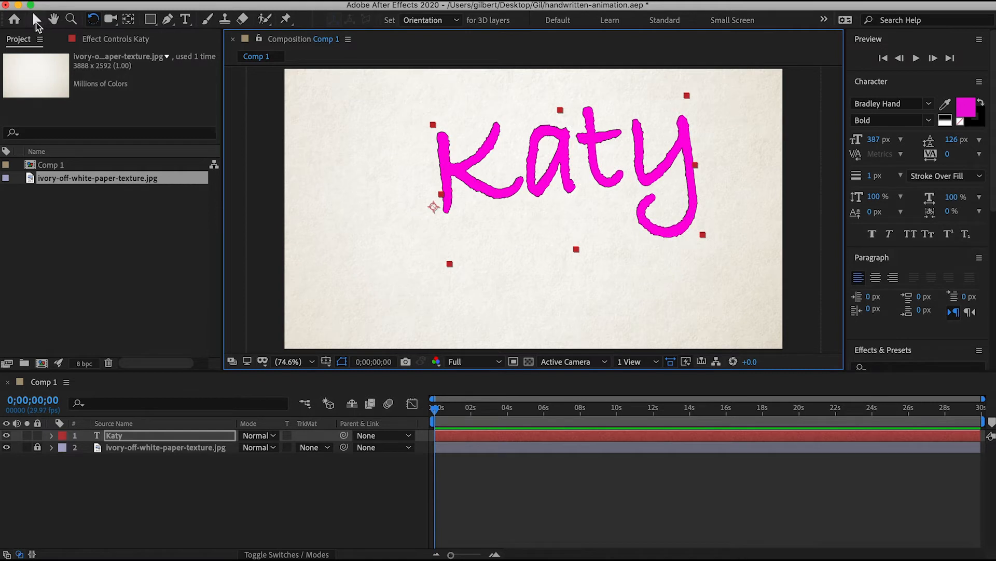
{"action": "left_click", "coordinate": [37, 20]}
{"action": "left_click_drag", "start_coordinate": [654, 167], "coordinate": [626, 199]}
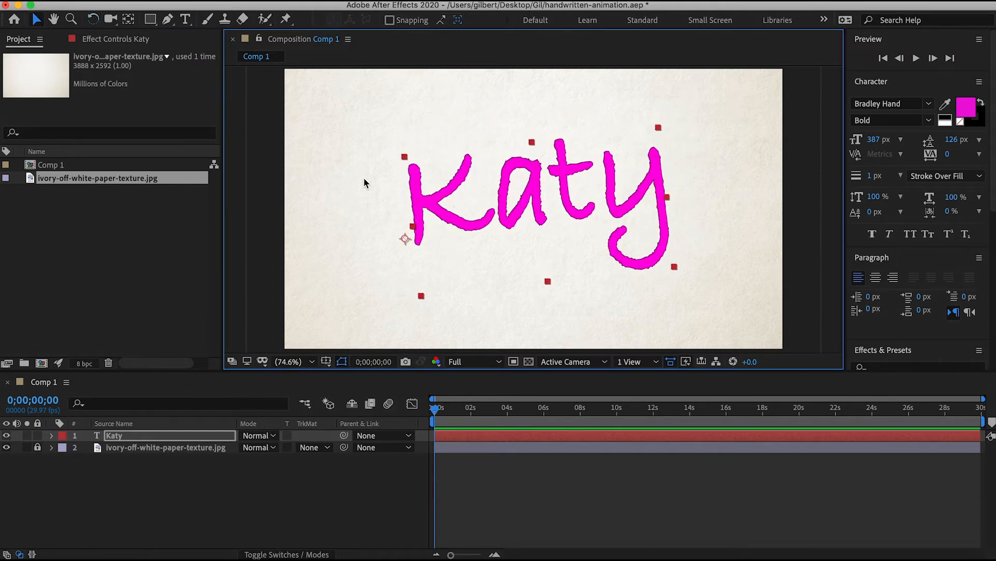
{"action": "left_click_drag", "start_coordinate": [636, 205], "coordinate": [667, 182]}
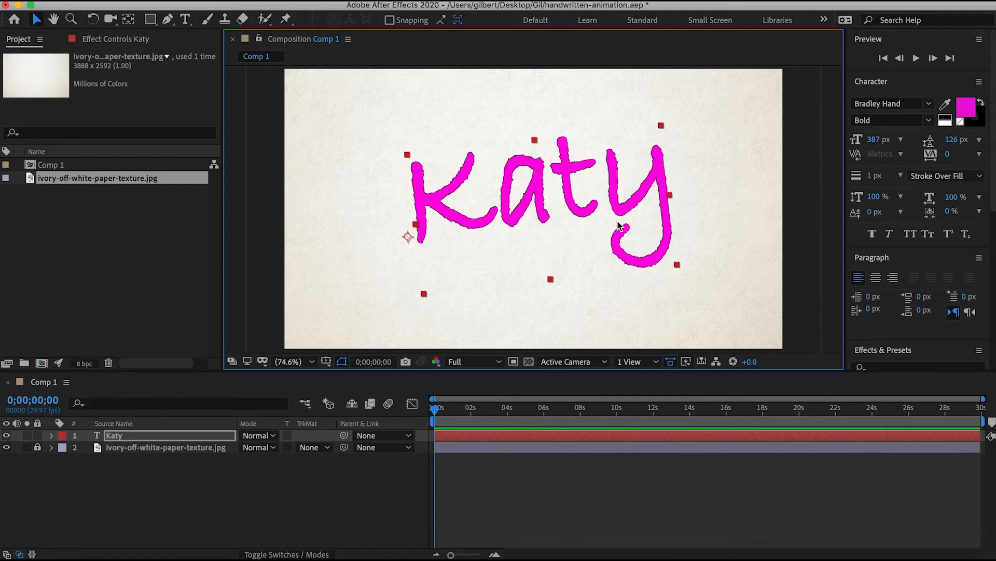
{"action": "left_click", "coordinate": [159, 476]}
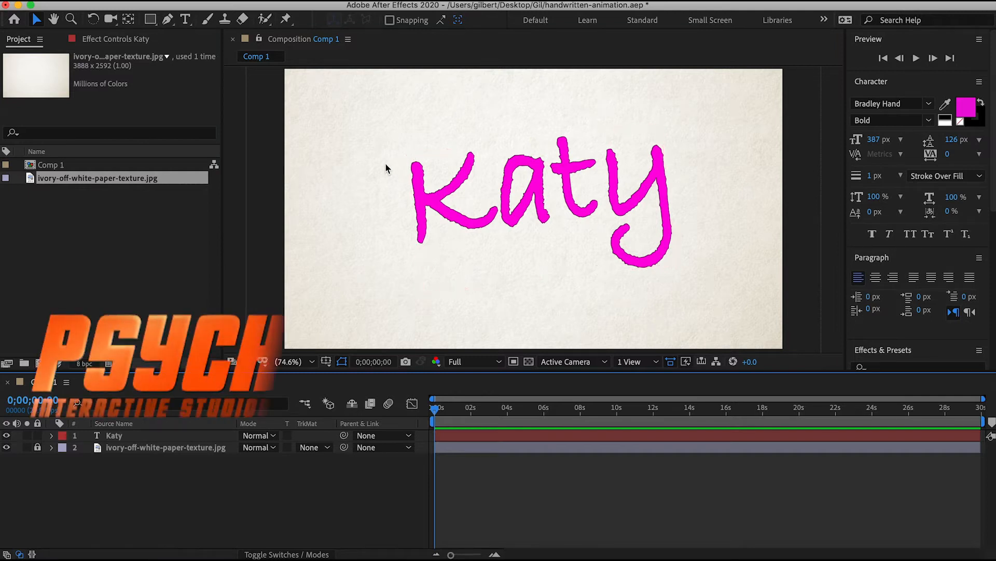
Step: Try to trace the first letter's stem with a Pen tool path, and undo the curve point on its upper arm
{"action": "left_click", "coordinate": [168, 21]}
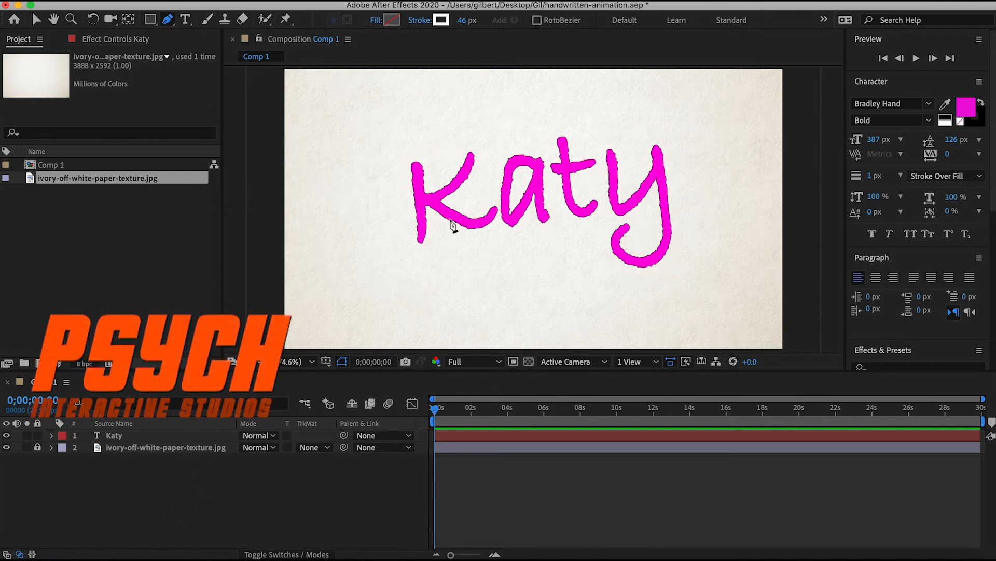
{"action": "left_click", "coordinate": [411, 131]}
{"action": "left_click_drag", "start_coordinate": [424, 277], "coordinate": [418, 310]}
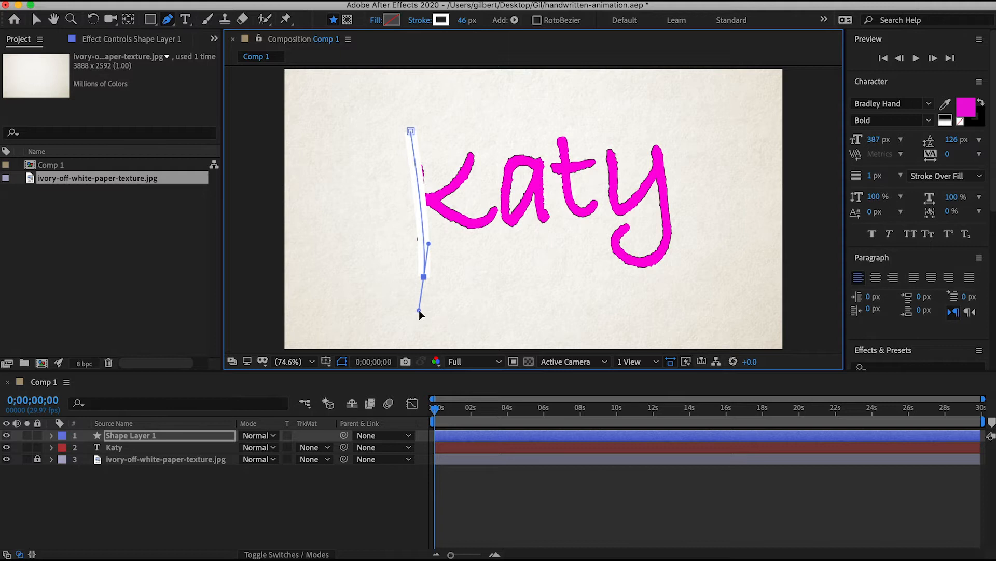
{"action": "left_click_drag", "start_coordinate": [447, 192], "coordinate": [478, 154]}
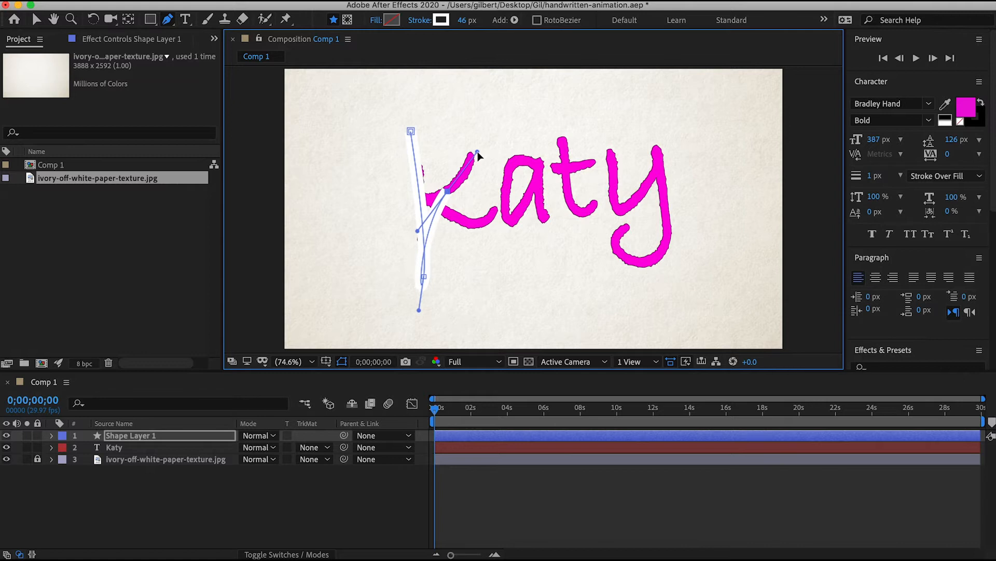
{"action": "key", "text": "super+z"}
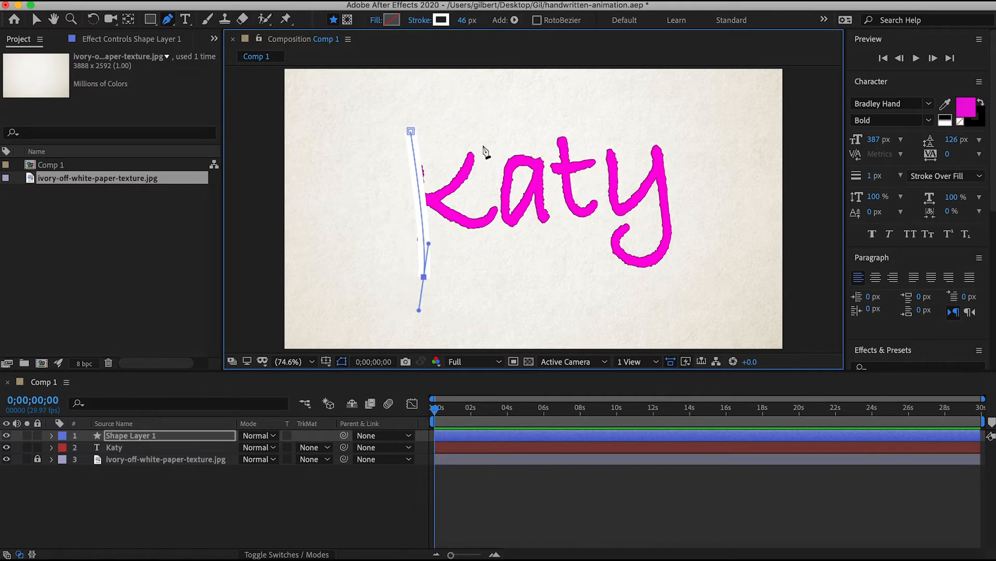
Step: Try to extend the pen path through a lower loop, the upper arm, an overhead loop and the first letter's leg
{"action": "left_click_drag", "start_coordinate": [389, 229], "coordinate": [404, 205]}
{"action": "left_click", "coordinate": [476, 129]}
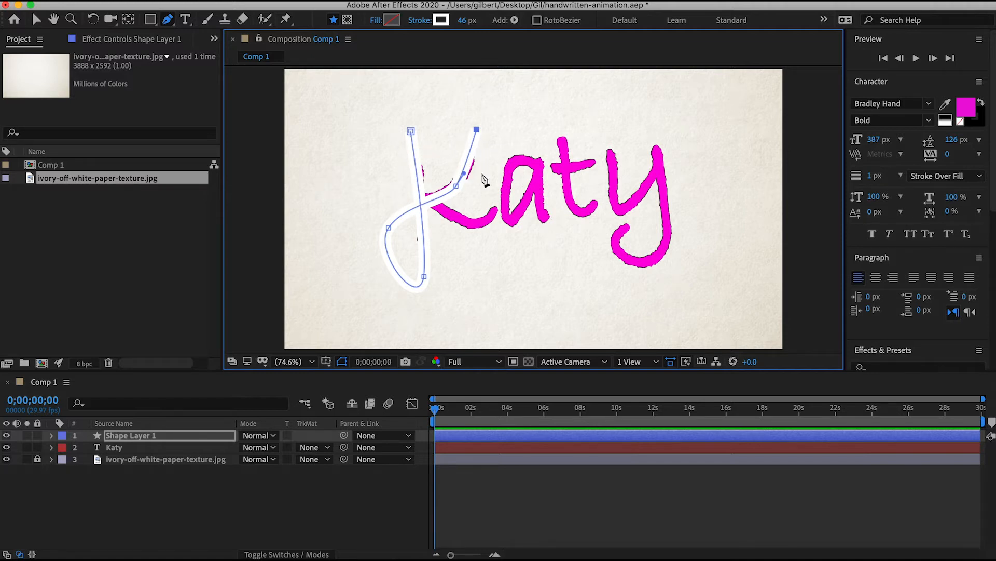
{"action": "left_click_drag", "start_coordinate": [390, 126], "coordinate": [392, 152]}
{"action": "left_click", "coordinate": [405, 184]}
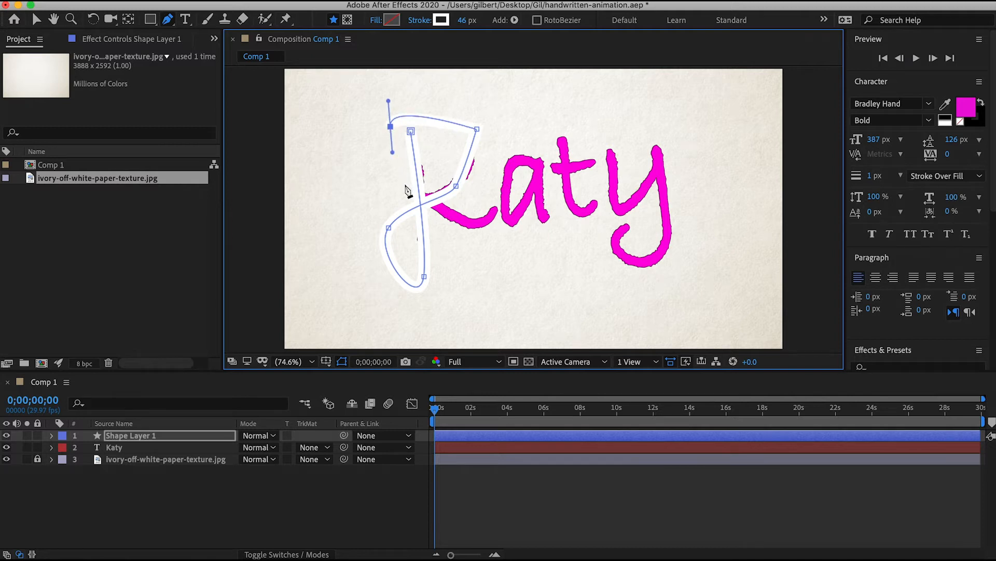
{"action": "left_click_drag", "start_coordinate": [466, 221], "coordinate": [484, 222]}
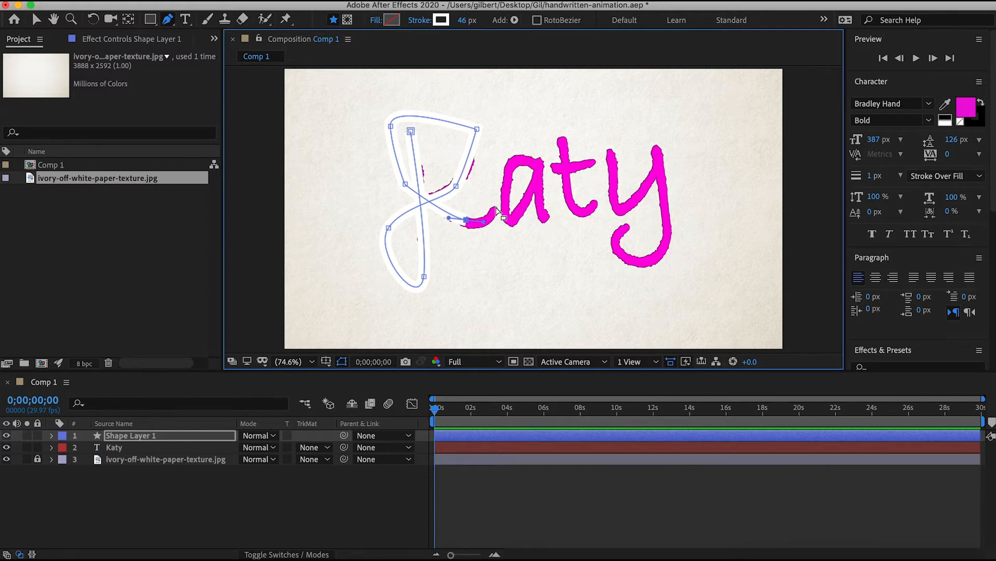
Step: Undo the traced pen path back to its starting point above the first letter
{"action": "key", "text": "super+z"}
{"action": "key", "text": "super+z"}
{"action": "key", "text": "super+z"}
{"action": "key", "text": "super+z"}
{"action": "key", "text": "super+z"}
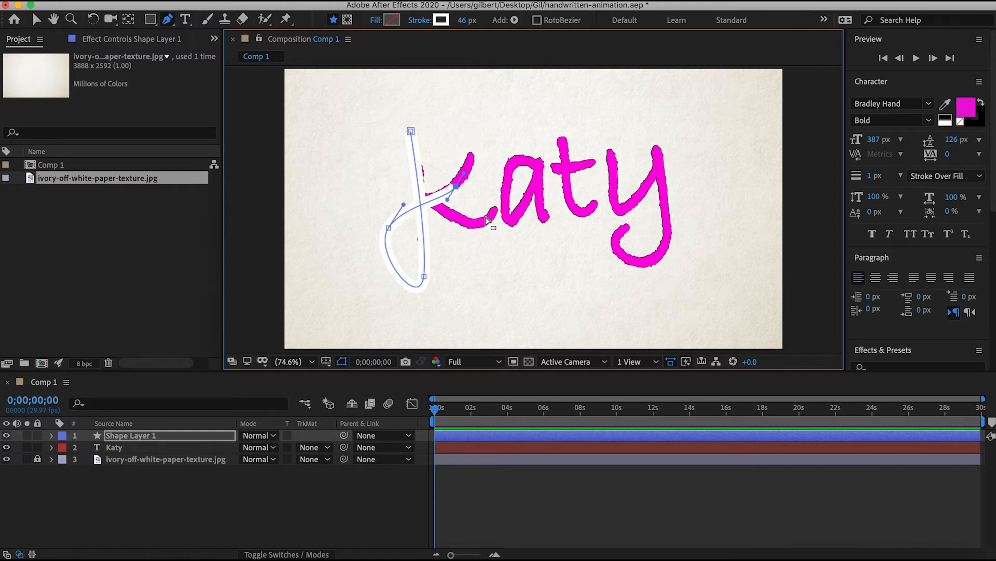
{"action": "key", "text": "super+z"}
{"action": "key", "text": "super+z"}
{"action": "key", "text": "super+z"}
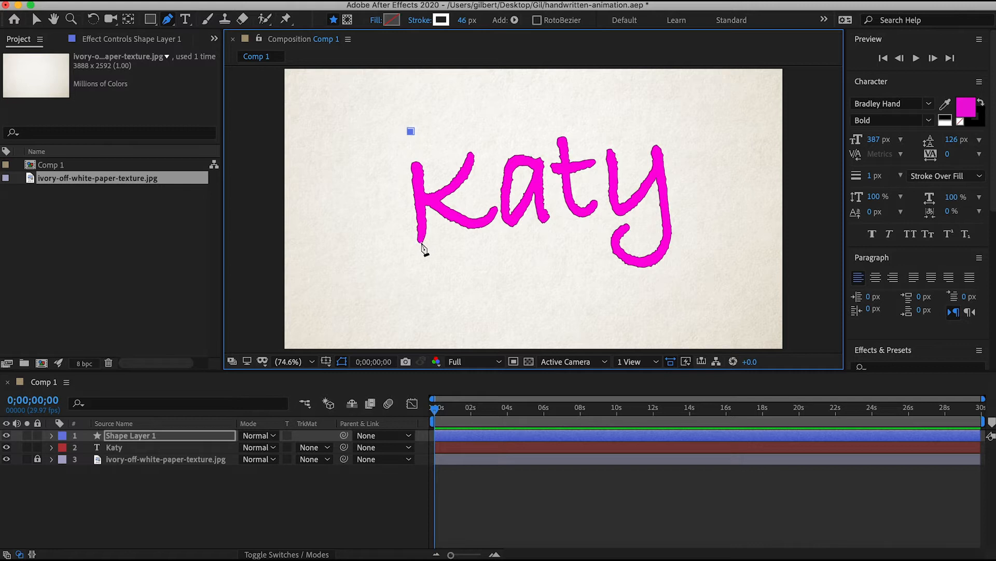
Step: Try to draw a zigzag pen path across all letters of the name, ending at the last letter's tail
{"action": "left_click_drag", "start_coordinate": [420, 240], "coordinate": [420, 249]}
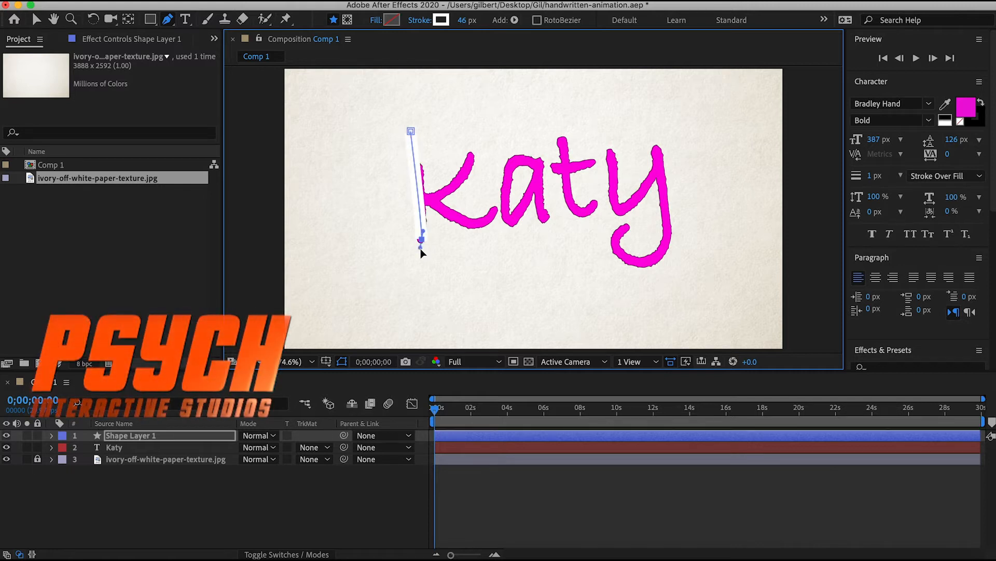
{"action": "left_click", "coordinate": [469, 156]}
{"action": "left_click", "coordinate": [496, 224]}
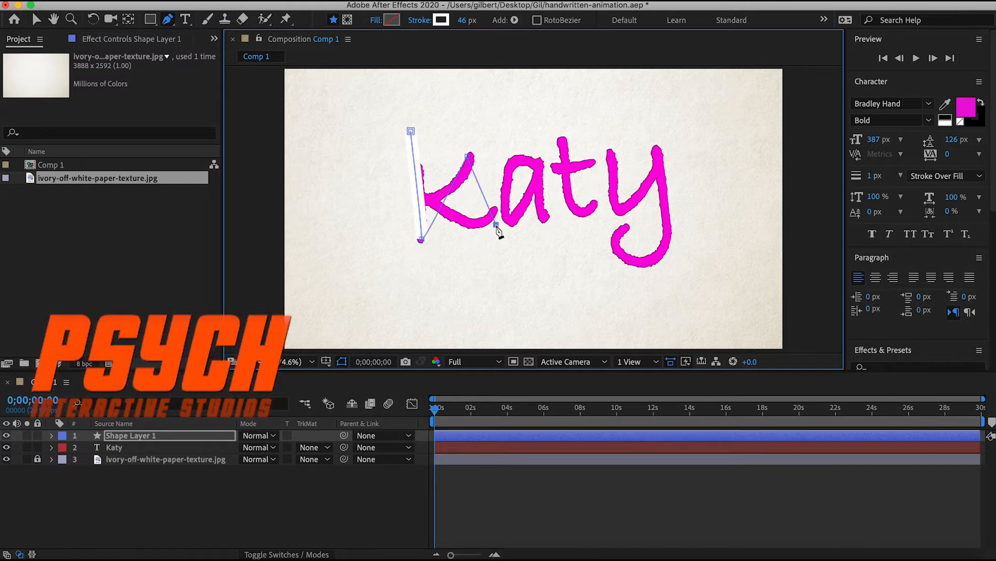
{"action": "left_click", "coordinate": [509, 162]}
{"action": "left_click", "coordinate": [546, 214]}
{"action": "left_click", "coordinate": [562, 144]}
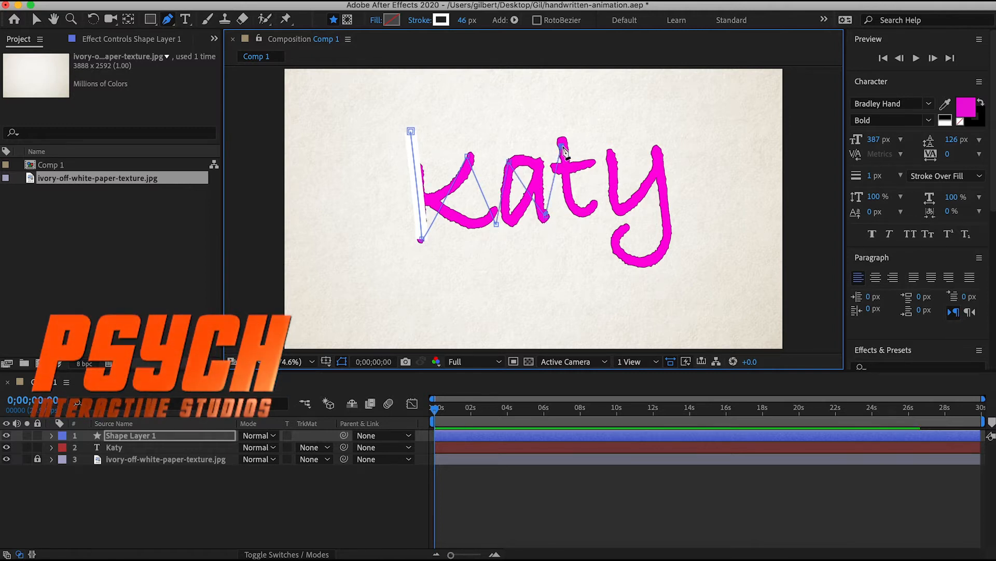
{"action": "left_click", "coordinate": [605, 222]}
{"action": "left_click", "coordinate": [610, 156]}
{"action": "left_click", "coordinate": [644, 213]}
{"action": "left_click", "coordinate": [650, 146]}
{"action": "left_click", "coordinate": [664, 272]}
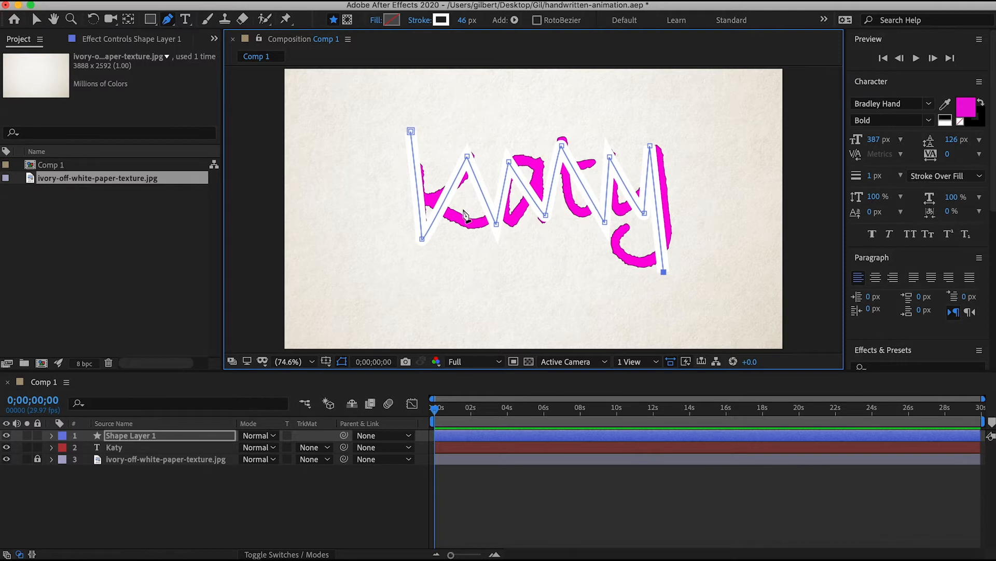
Step: Undo the entire zigzag pen path, including its first point
{"action": "key", "text": "super+z"}
{"action": "key", "text": "super+z"}
{"action": "key", "text": "super+z"}
{"action": "key", "text": "super+z"}
{"action": "key", "text": "super+z"}
{"action": "key", "text": "super+z"}
{"action": "key", "text": "super+z"}
{"action": "key", "text": "super+z"}
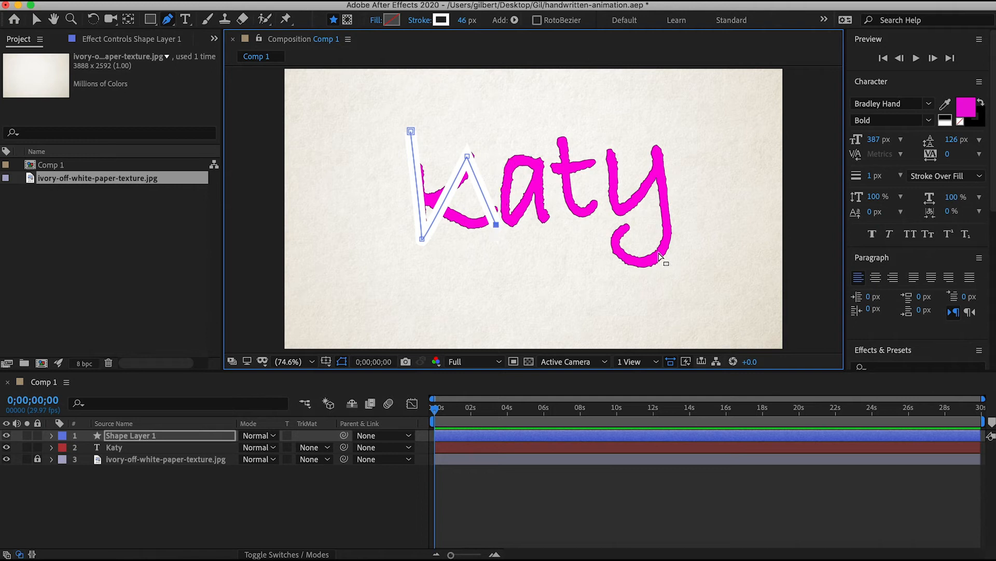
{"action": "key", "text": "super+z"}
{"action": "key", "text": "super+z"}
{"action": "key", "text": "super+z"}
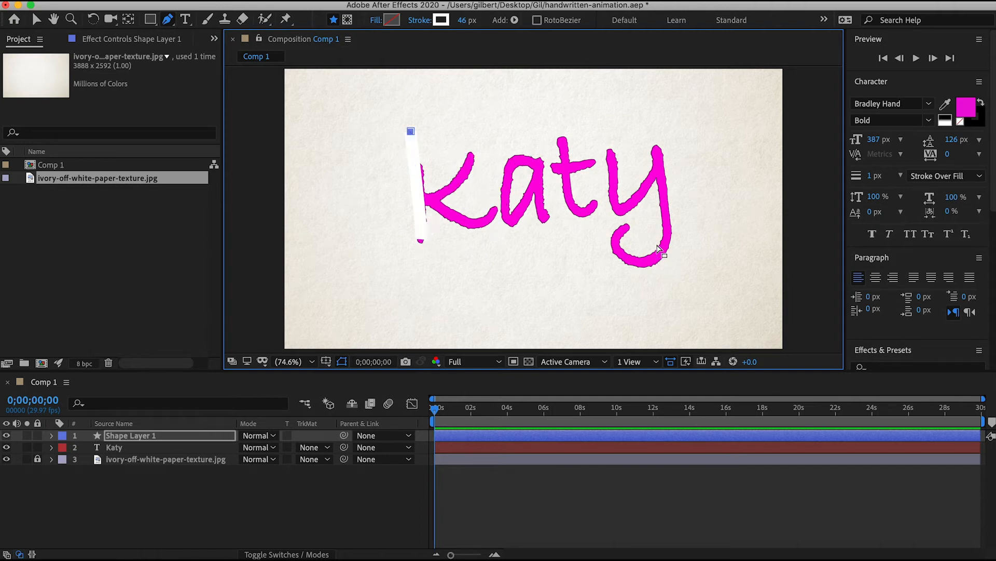
{"action": "key", "text": "super+z"}
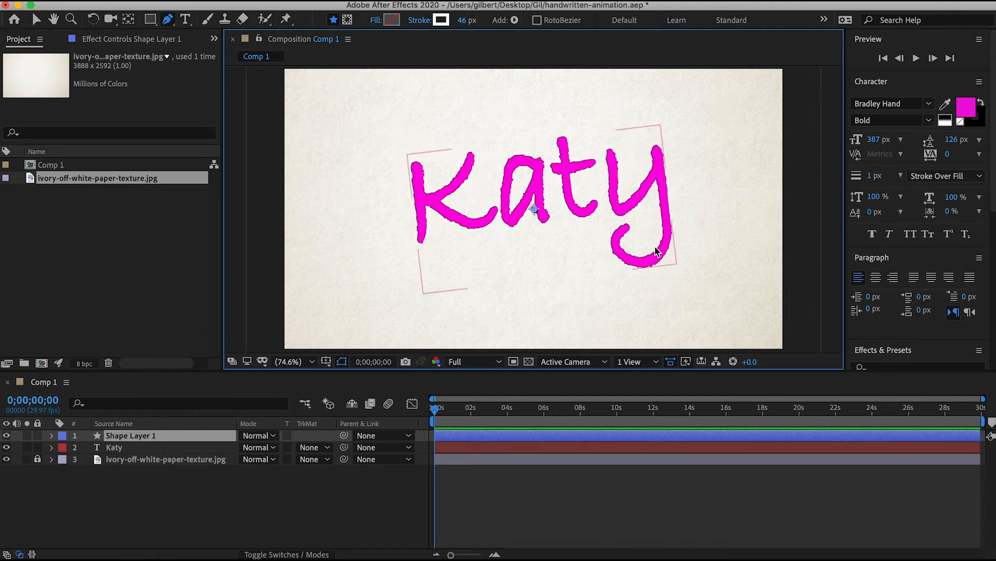
Step: Try to draw a pen path from just above the first letter down past the foot of its stem
{"action": "left_click", "coordinate": [412, 284]}
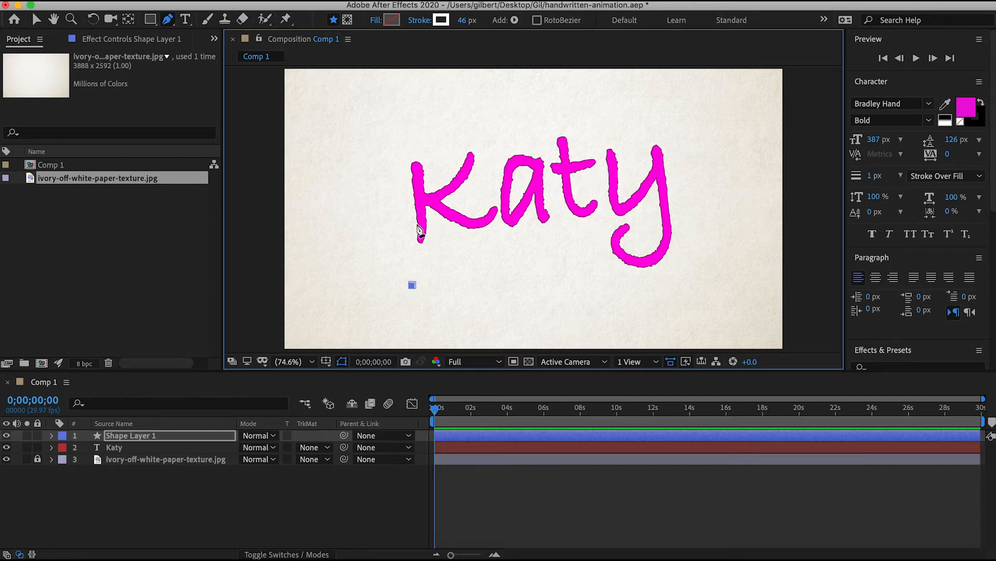
{"action": "key", "text": "super+z"}
{"action": "left_click", "coordinate": [410, 133]}
{"action": "left_click_drag", "start_coordinate": [420, 259], "coordinate": [415, 321]}
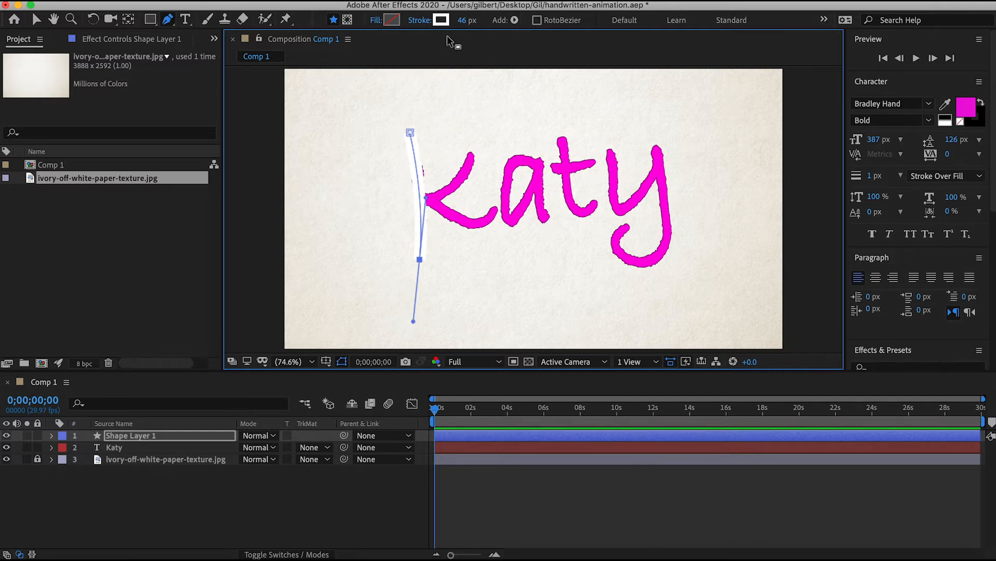
Step: Set the shape layer's stroke width to 10 px
{"action": "left_click_drag", "start_coordinate": [462, 19], "coordinate": [421, 24]}
{"action": "left_click", "coordinate": [463, 22]}
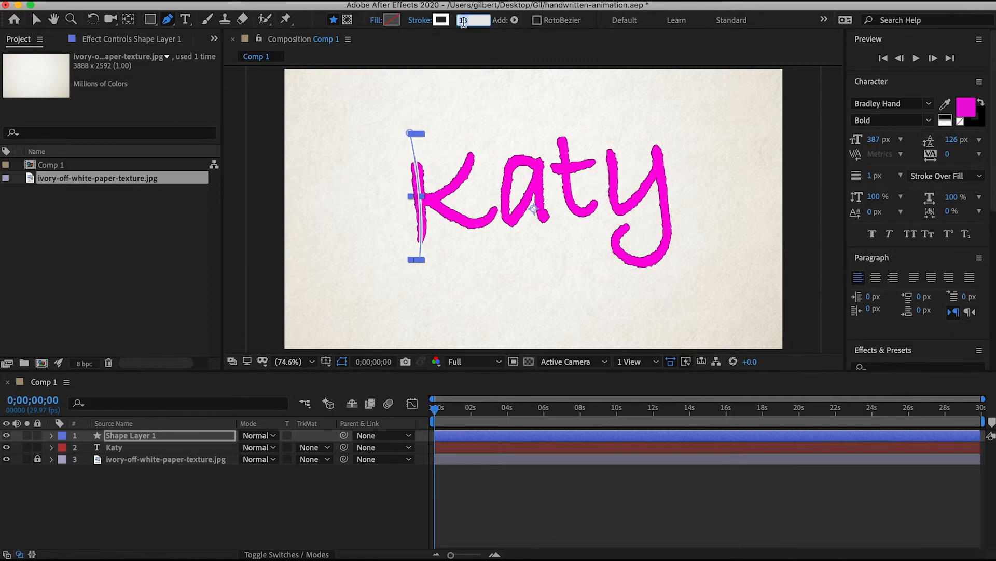
{"action": "type", "text": "10"}
Step: Undo the trial pen path on the first letter, including its starting point
{"action": "mouse_move", "coordinate": [384, 199]}
{"action": "left_mouse_down"}
{"action": "mouse_move", "coordinate": [401, 195]}
{"action": "mouse_move", "coordinate": [409, 208]}
{"action": "left_mouse_up"}
{"action": "key", "text": "super+z"}
{"action": "key", "text": "super+z"}
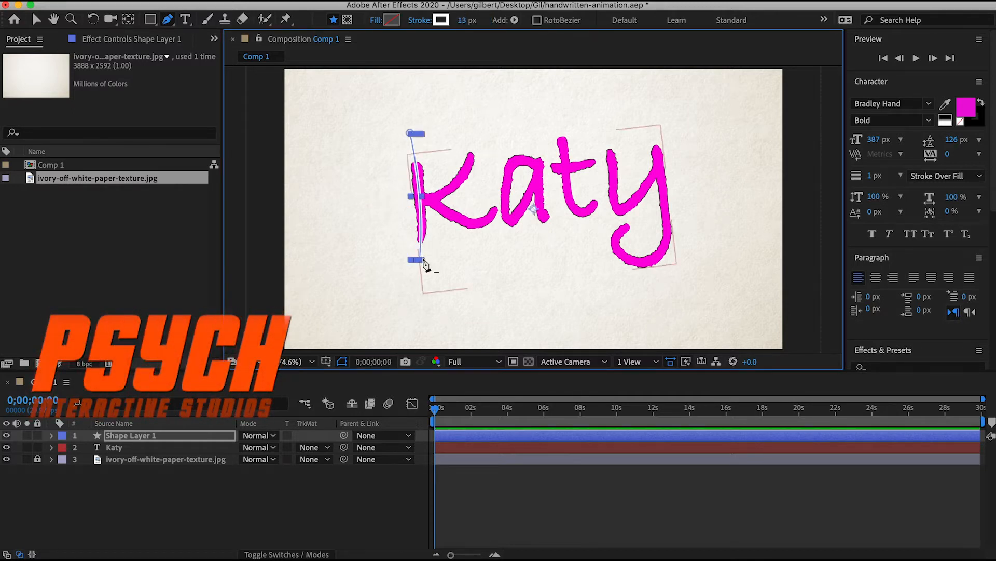
{"action": "key", "text": "super+z"}
{"action": "key", "text": "super+z"}
{"action": "key", "text": "super+z"}
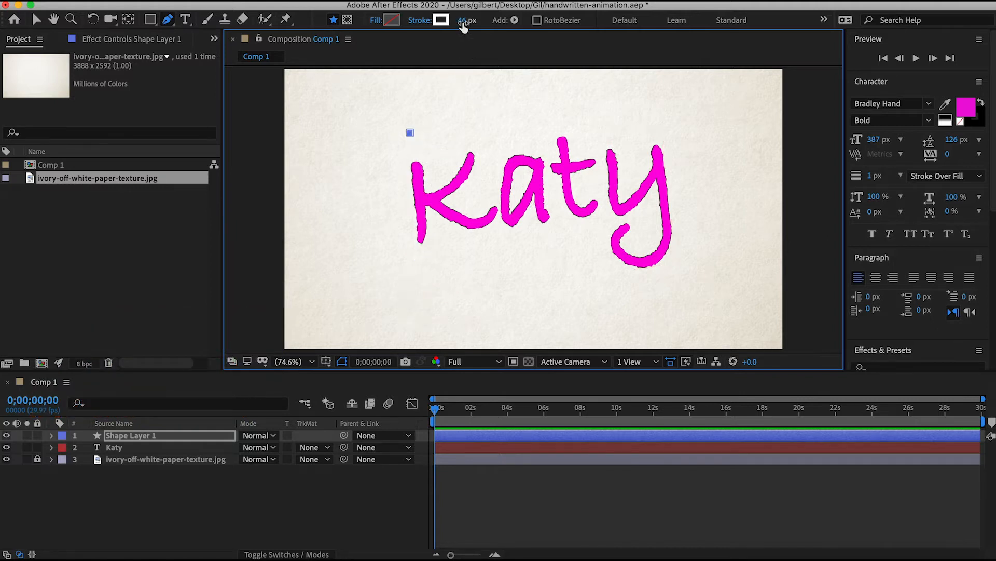
{"action": "key", "text": "super+z"}
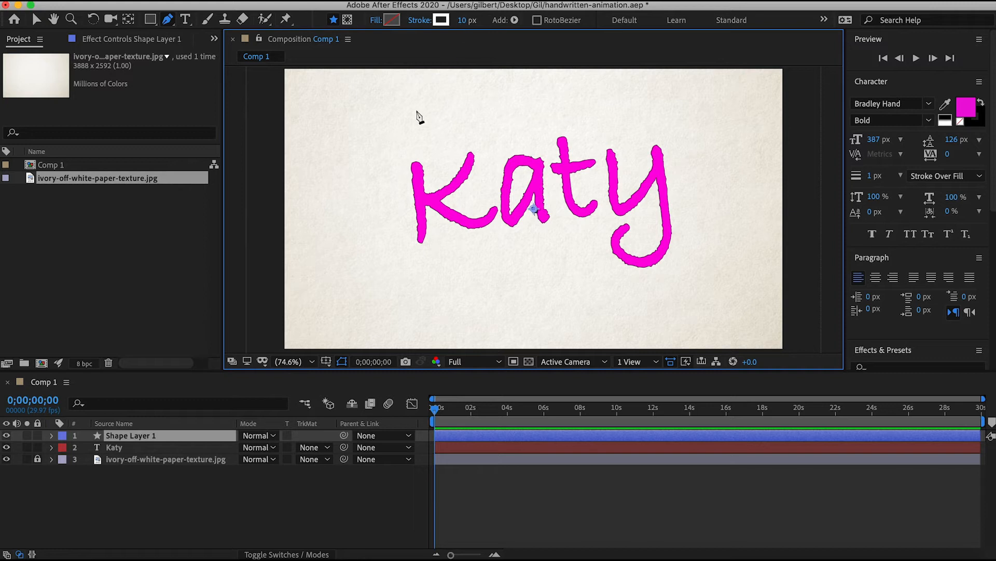
Step: Draw a pen path down the first letter's stem, around an outside loop and up along its upper arm
{"action": "left_click", "coordinate": [411, 142]}
{"action": "left_click_drag", "start_coordinate": [419, 262], "coordinate": [414, 285]}
{"action": "left_click_drag", "start_coordinate": [397, 208], "coordinate": [468, 166]}
{"action": "left_click", "coordinate": [471, 140]}
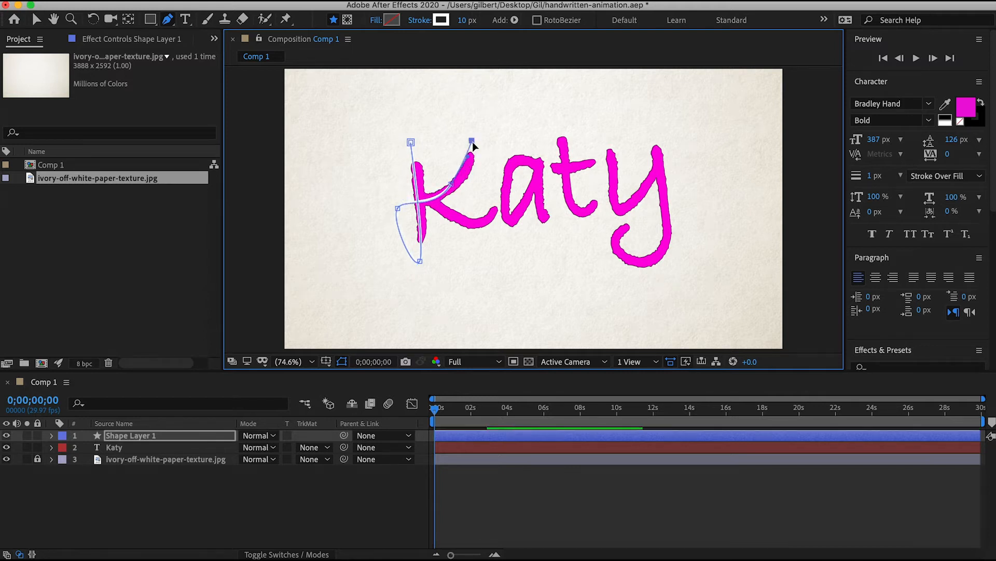
{"action": "key", "text": "super+z"}
{"action": "left_click_drag", "start_coordinate": [474, 148], "coordinate": [473, 136]}
{"action": "left_click", "coordinate": [451, 185]}
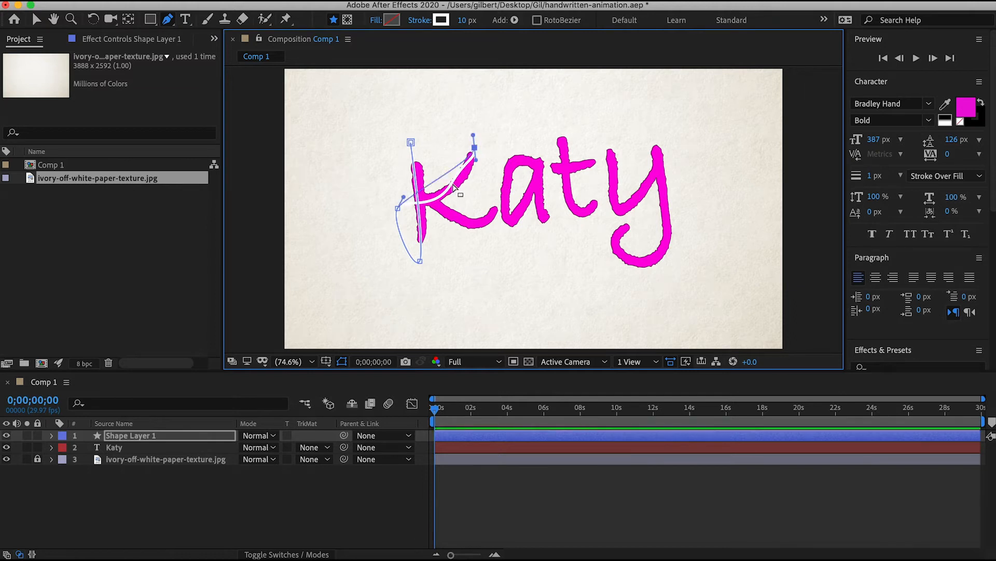
{"action": "key", "text": "super+z"}
{"action": "left_click_drag", "start_coordinate": [470, 159], "coordinate": [467, 168]}
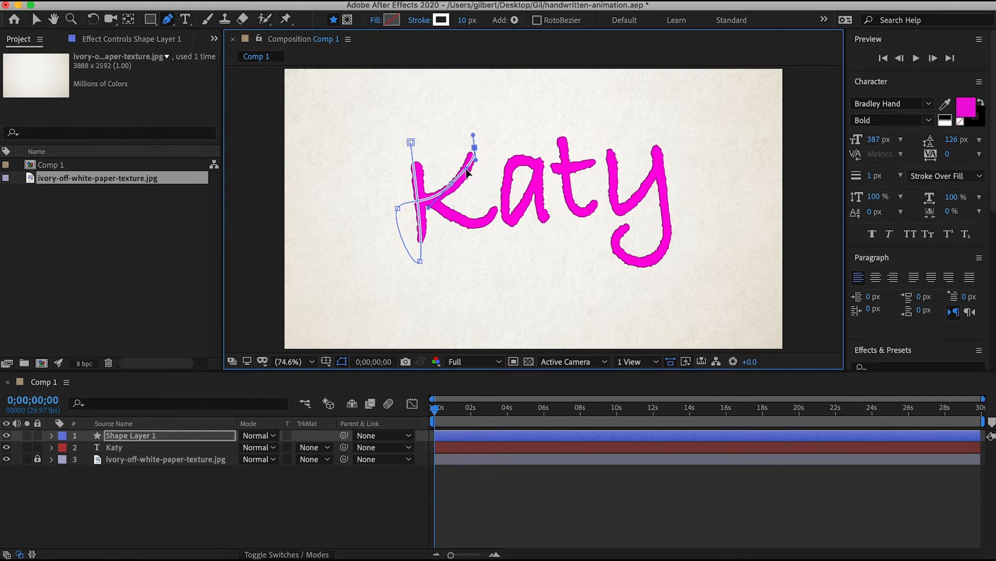
Step: Continue the pen path in a loop above and beside the first letter, and trace its lower leg
{"action": "left_click", "coordinate": [433, 139]}
{"action": "left_click_drag", "start_coordinate": [388, 165], "coordinate": [394, 179]}
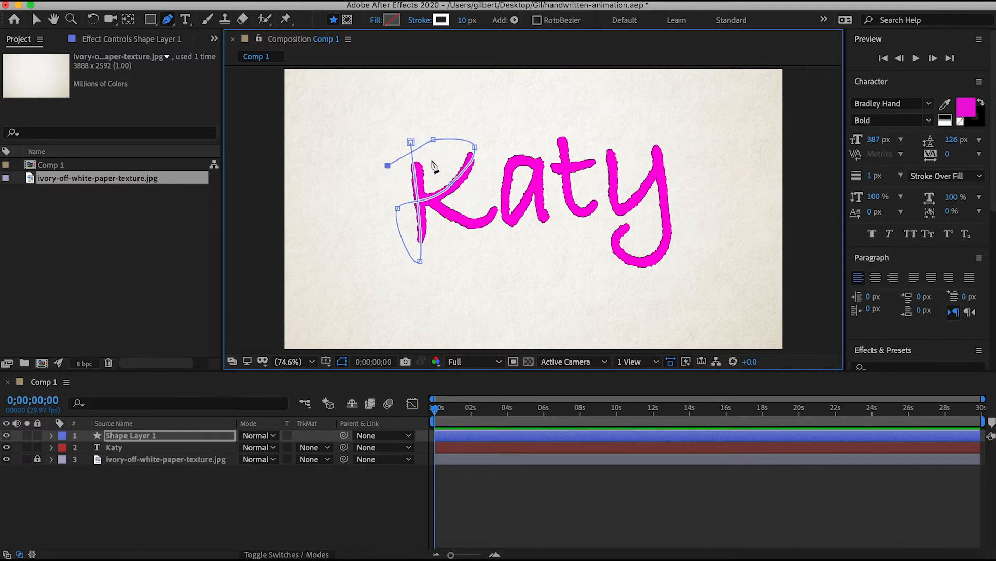
{"action": "left_click", "coordinate": [400, 184]}
{"action": "mouse_move", "coordinate": [450, 214]}
{"action": "left_mouse_down"}
{"action": "mouse_move", "coordinate": [472, 223]}
{"action": "mouse_move", "coordinate": [498, 207]}
{"action": "left_mouse_up"}
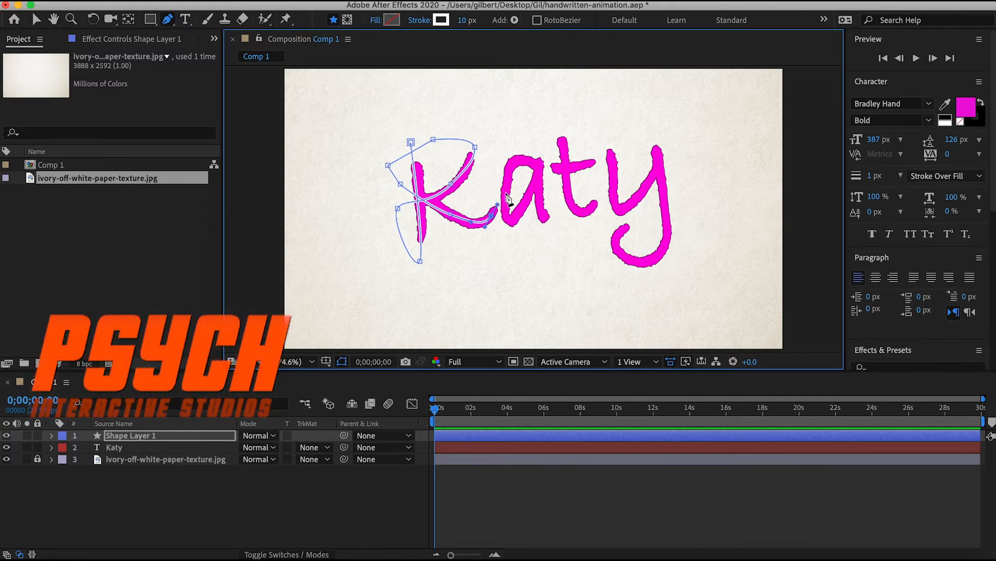
Step: Carry the pen path over the second letter and trace its bowl and downstroke
{"action": "left_click", "coordinate": [482, 185]}
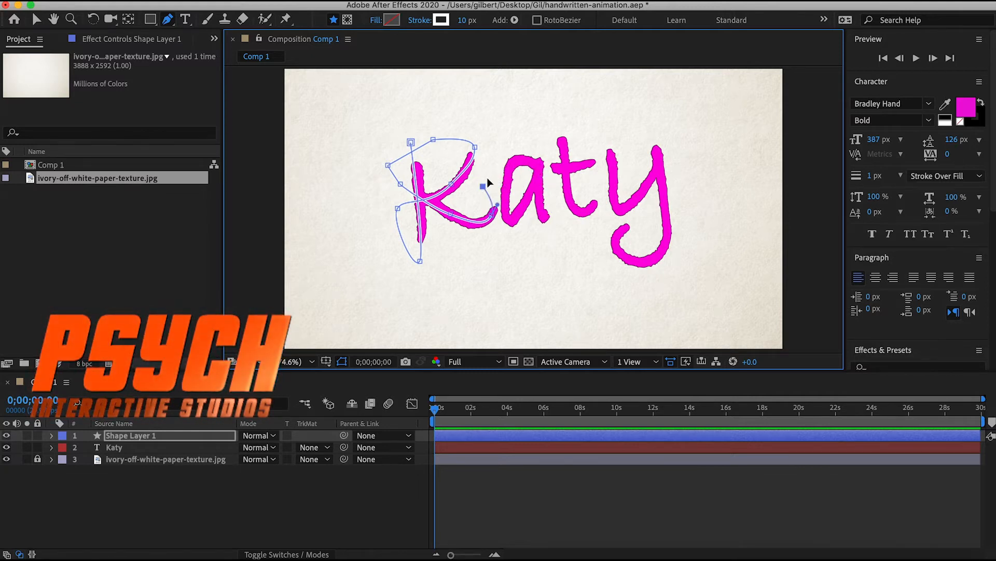
{"action": "left_click", "coordinate": [499, 144]}
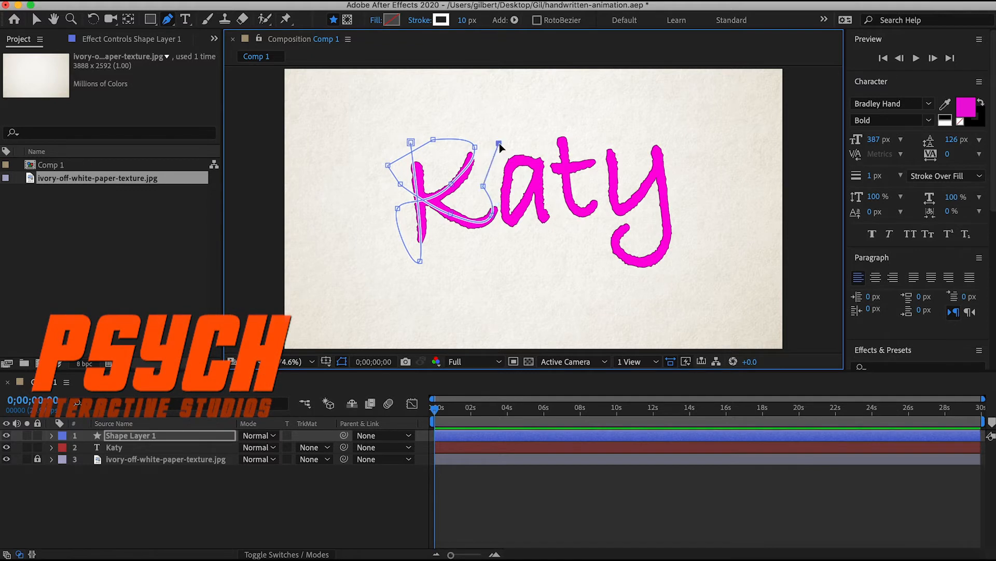
{"action": "left_click", "coordinate": [538, 141]}
{"action": "left_click", "coordinate": [535, 164]}
{"action": "left_click_drag", "start_coordinate": [512, 163], "coordinate": [510, 176]}
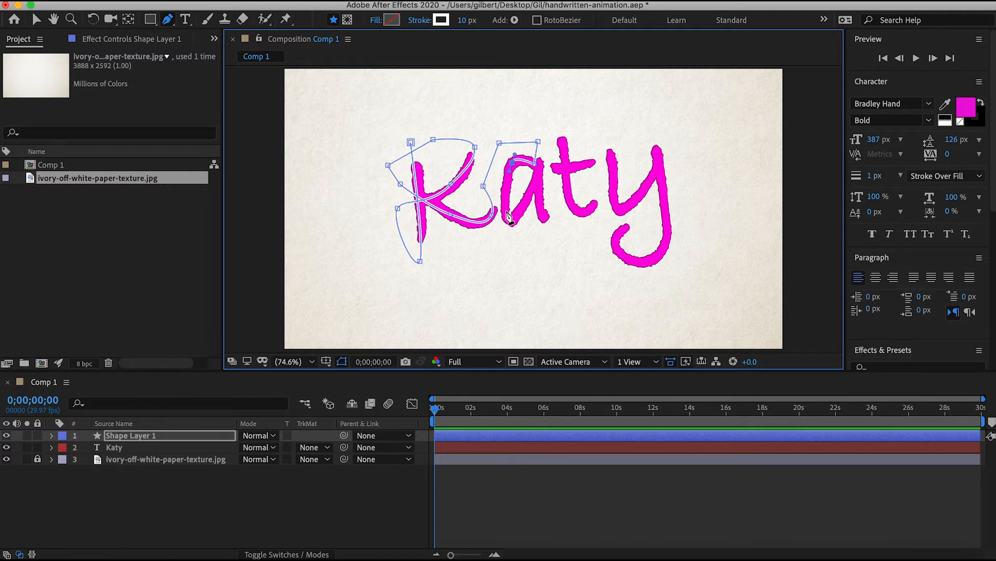
{"action": "left_click_drag", "start_coordinate": [506, 211], "coordinate": [530, 189]}
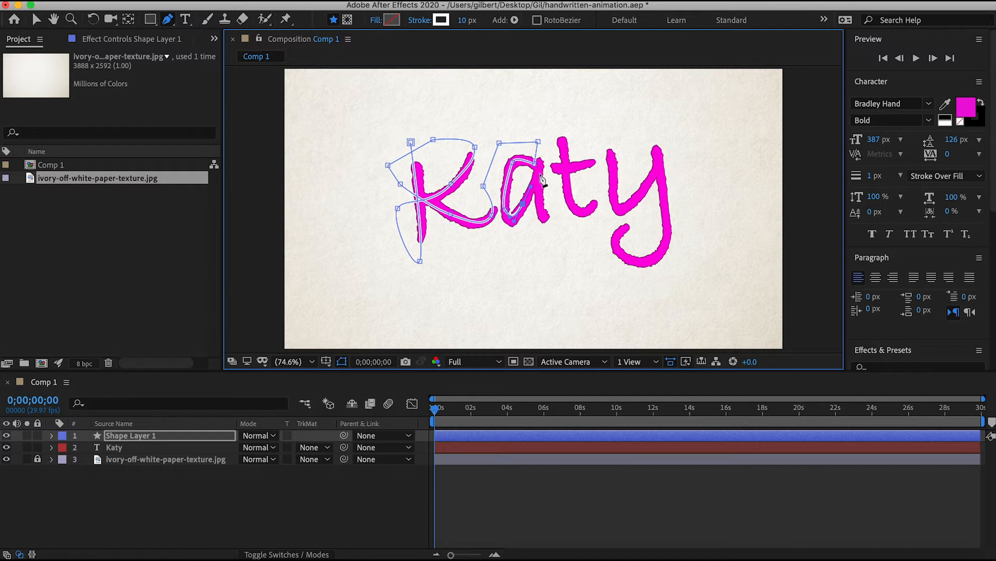
{"action": "left_click", "coordinate": [543, 151]}
{"action": "left_click_drag", "start_coordinate": [545, 221], "coordinate": [559, 242]}
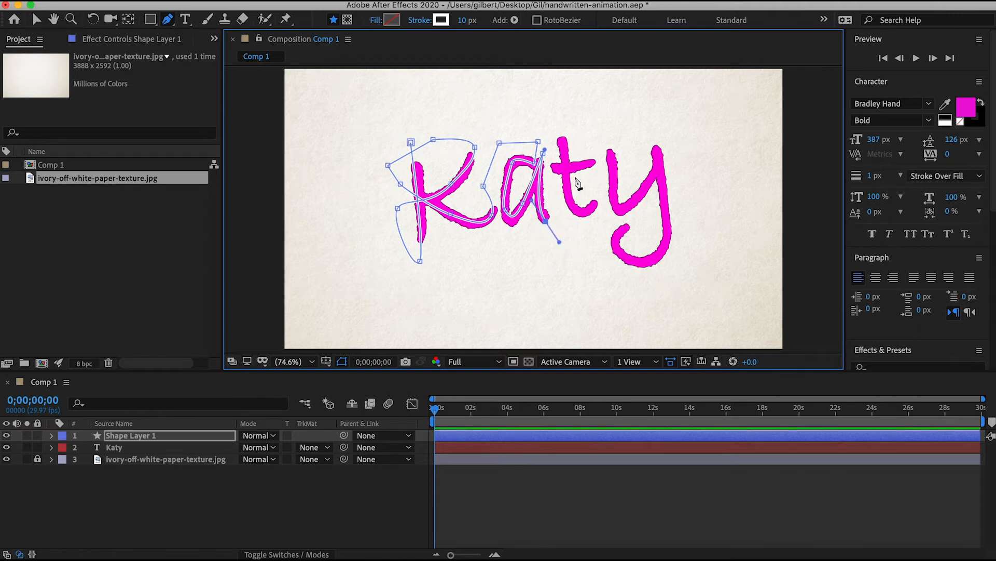
Step: Loop the pen path above the third letter, trace its stem and hook, and circle back to trace the crossbar
{"action": "left_click", "coordinate": [565, 227]}
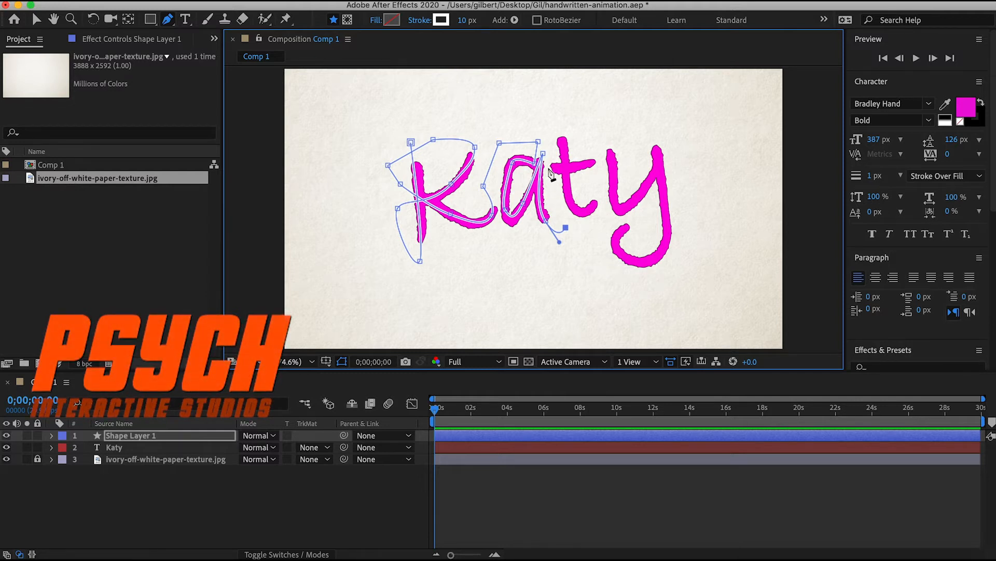
{"action": "left_click_drag", "start_coordinate": [546, 123], "coordinate": [554, 74]}
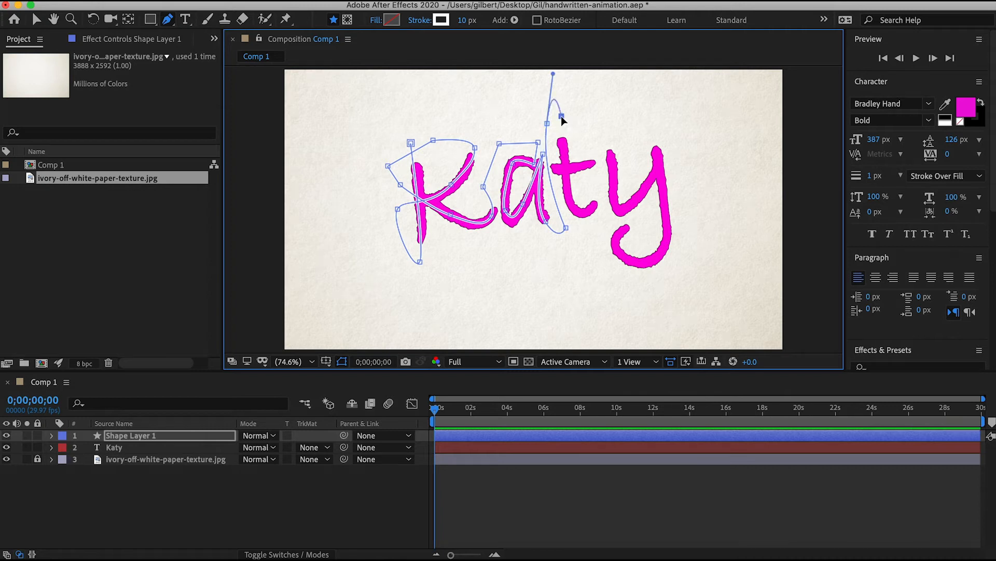
{"action": "left_click", "coordinate": [563, 155]}
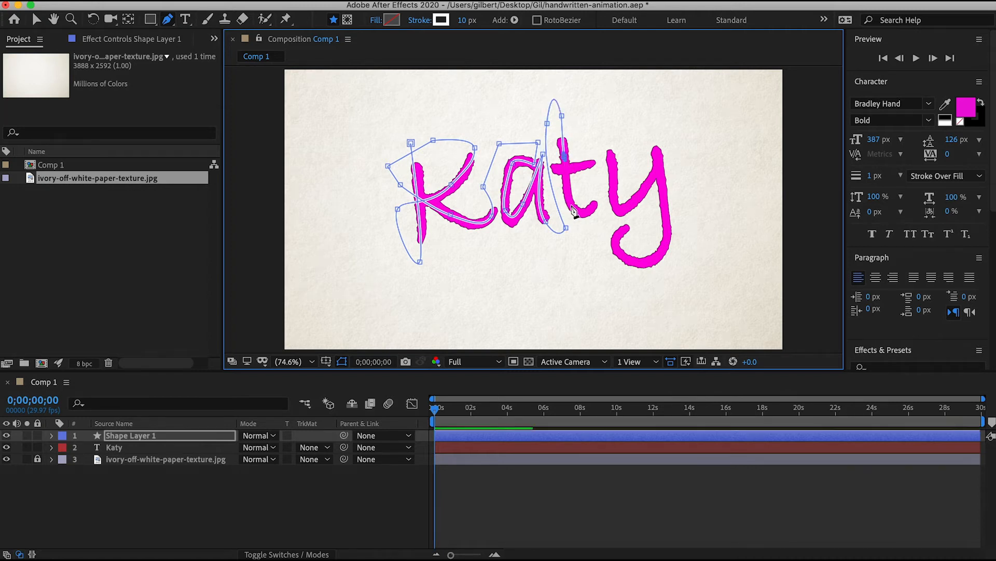
{"action": "left_click_drag", "start_coordinate": [581, 212], "coordinate": [597, 129]}
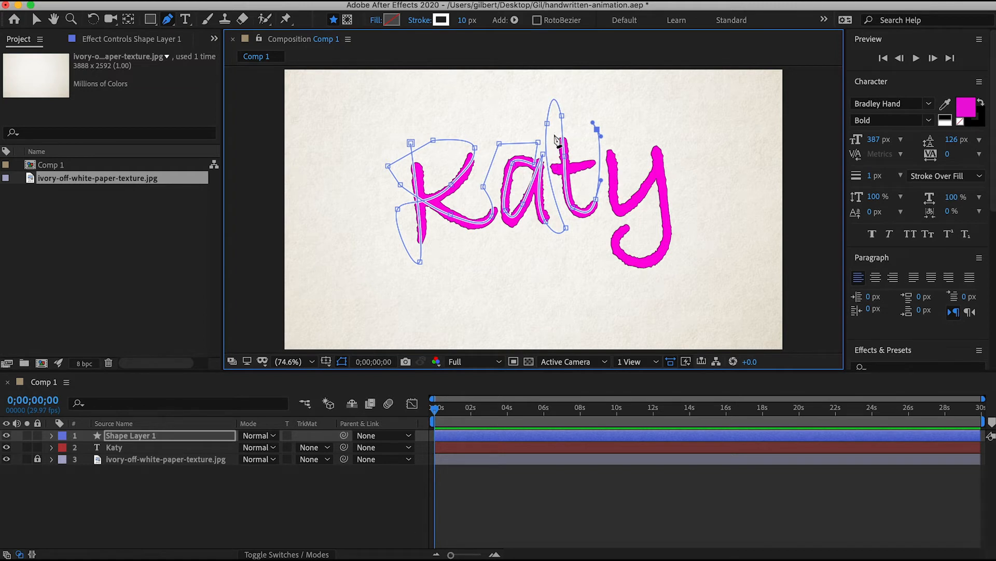
{"action": "left_click_drag", "start_coordinate": [553, 136], "coordinate": [549, 144]}
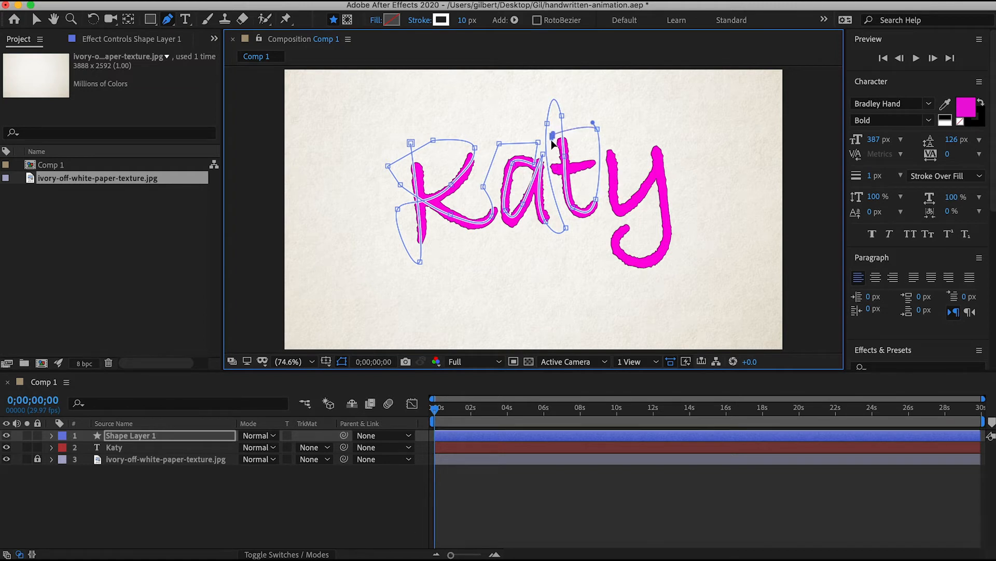
{"action": "left_click_drag", "start_coordinate": [555, 168], "coordinate": [598, 159]}
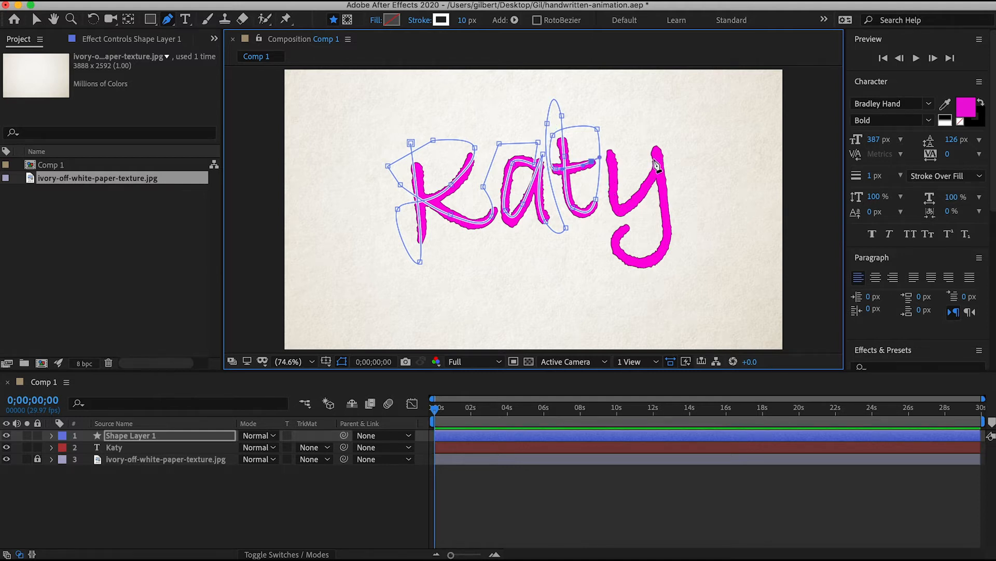
Step: Extend the pen path to the last letter and trace its upper strokes and descender to the end of the tail
{"action": "left_click_drag", "start_coordinate": [605, 131], "coordinate": [614, 174]}
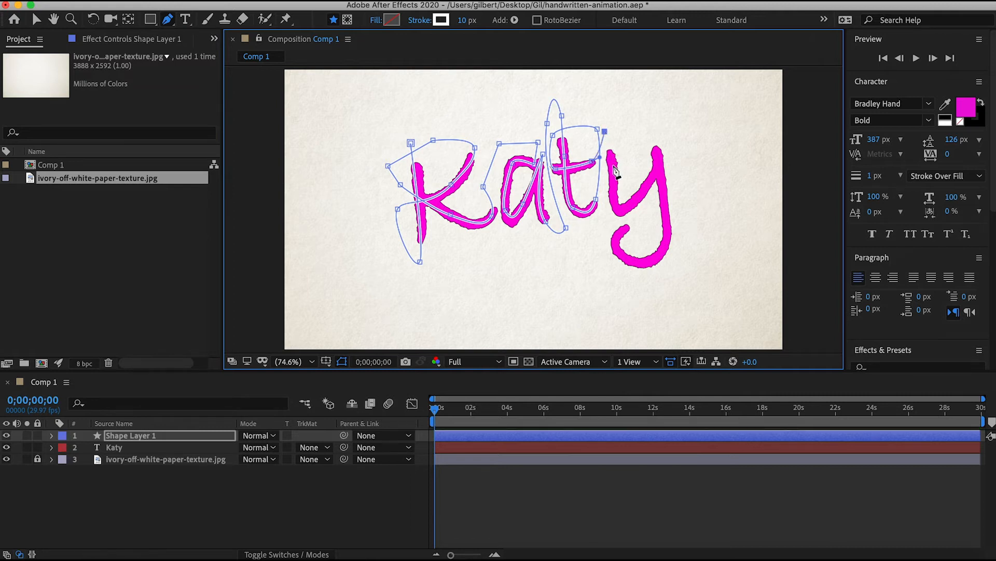
{"action": "left_click_drag", "start_coordinate": [610, 211], "coordinate": [626, 206]}
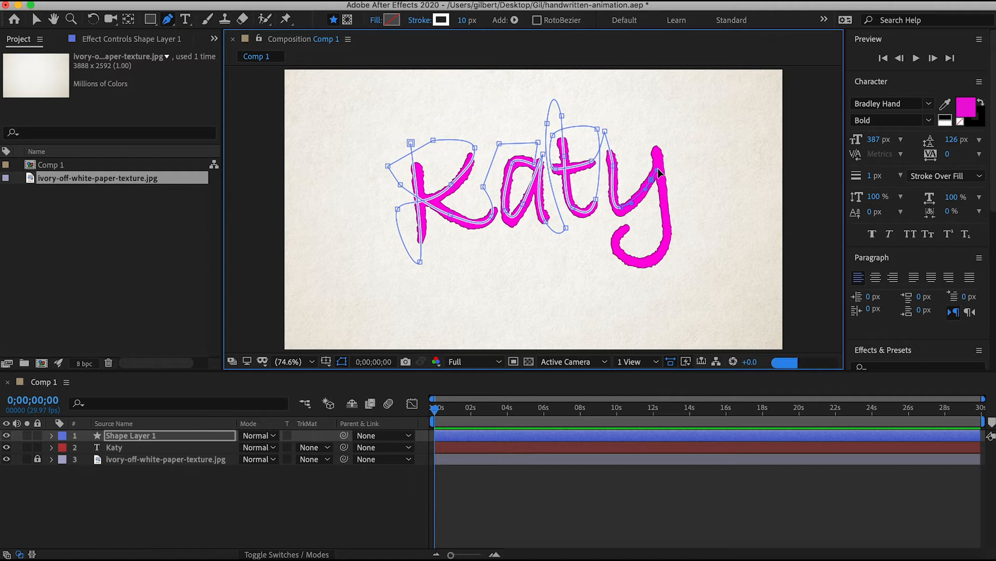
{"action": "left_click", "coordinate": [654, 140]}
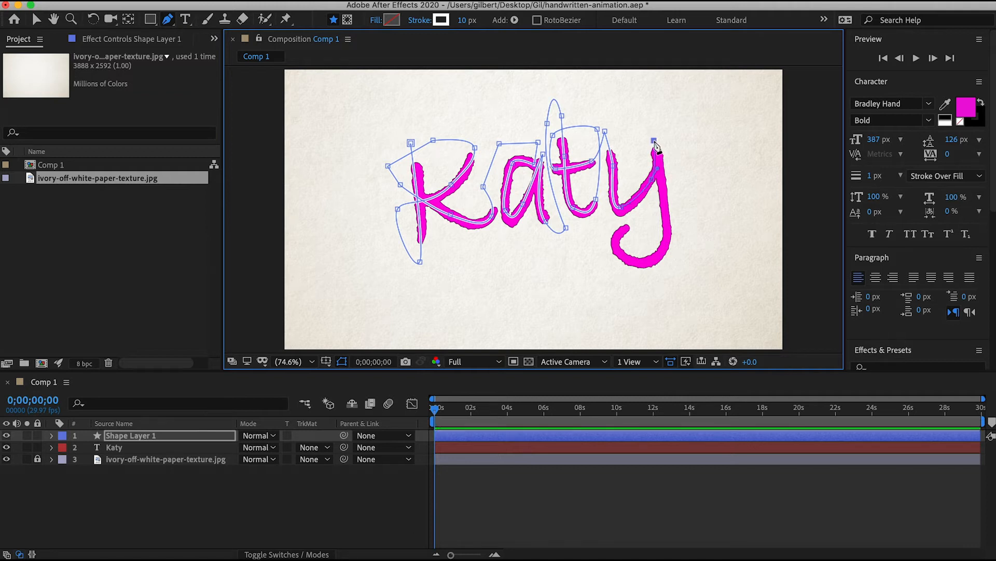
{"action": "left_click", "coordinate": [665, 208]}
{"action": "left_click", "coordinate": [647, 262]}
{"action": "mouse_move", "coordinate": [632, 267]}
{"action": "left_mouse_down"}
{"action": "mouse_move", "coordinate": [620, 264]}
{"action": "mouse_move", "coordinate": [645, 267]}
{"action": "mouse_move", "coordinate": [577, 253]}
{"action": "mouse_move", "coordinate": [587, 254]}
{"action": "left_mouse_up"}
{"action": "left_click", "coordinate": [633, 219]}
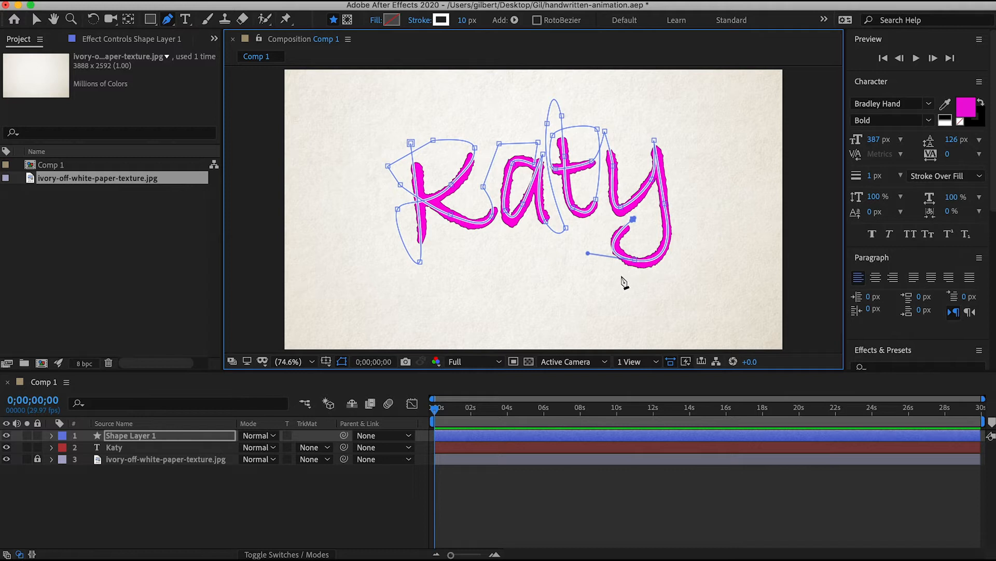
Step: Add Trim Paths to the shape layer's contents and expand its properties
{"action": "left_click", "coordinate": [51, 436]}
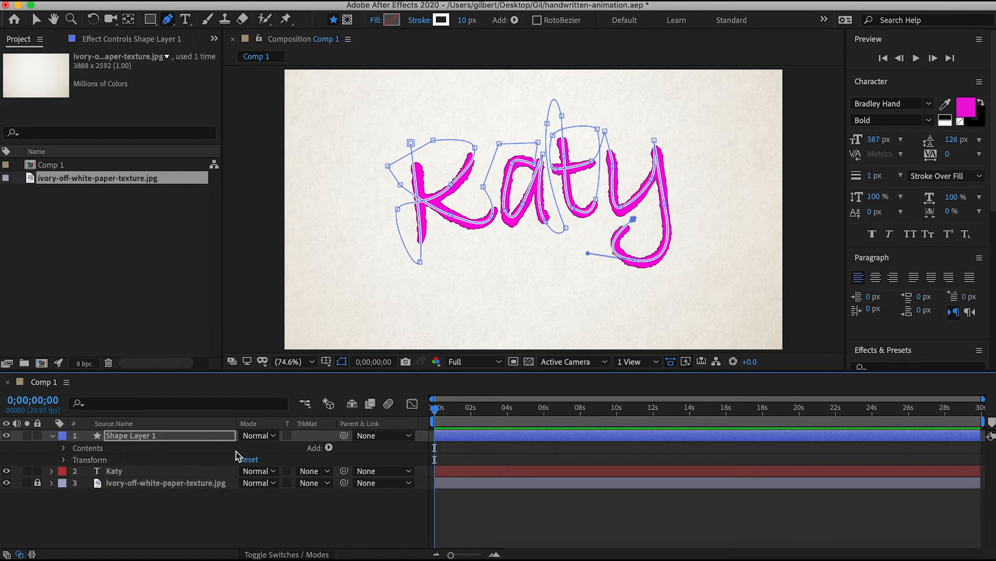
{"action": "left_click", "coordinate": [328, 447]}
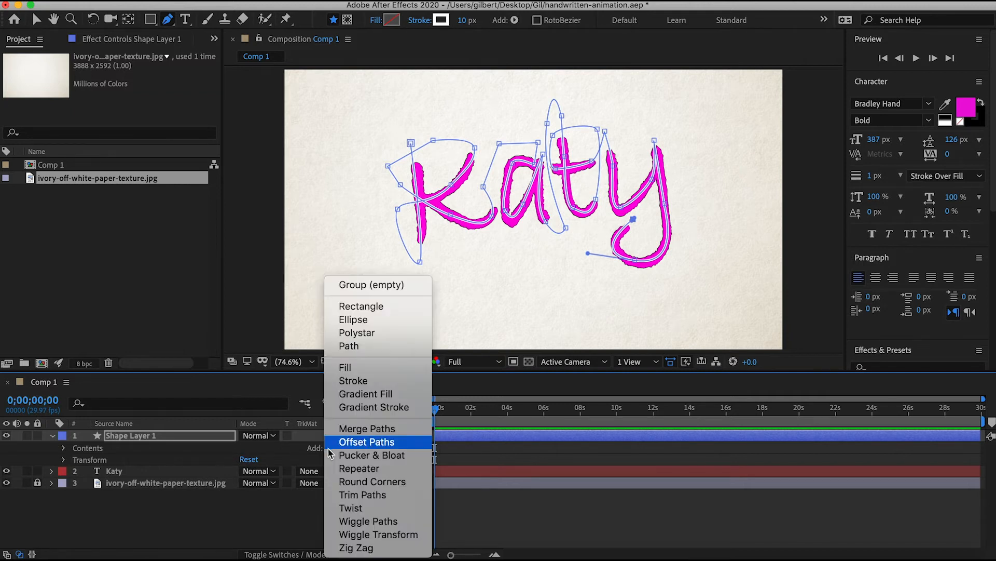
{"action": "left_click", "coordinate": [382, 498]}
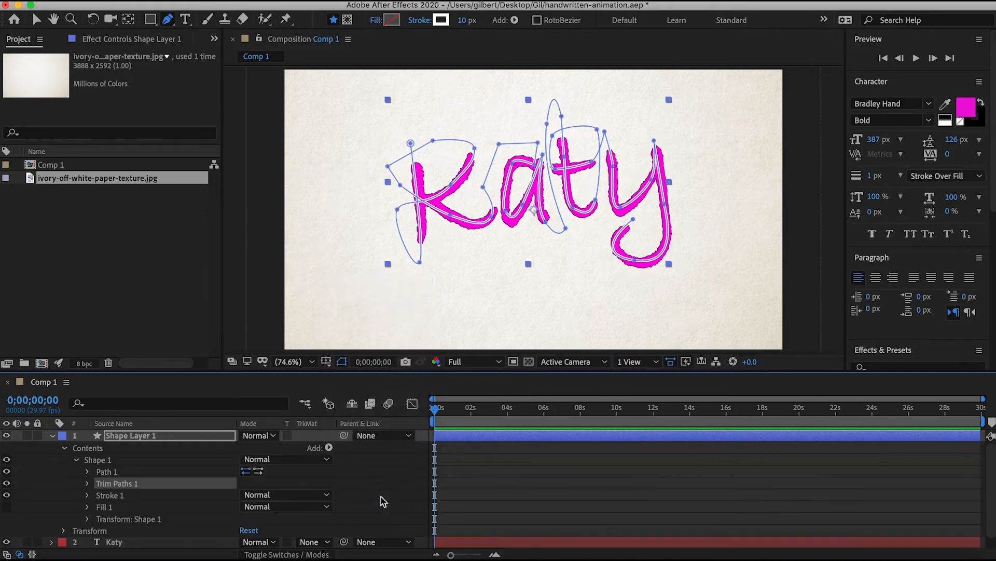
{"action": "left_click", "coordinate": [87, 484]}
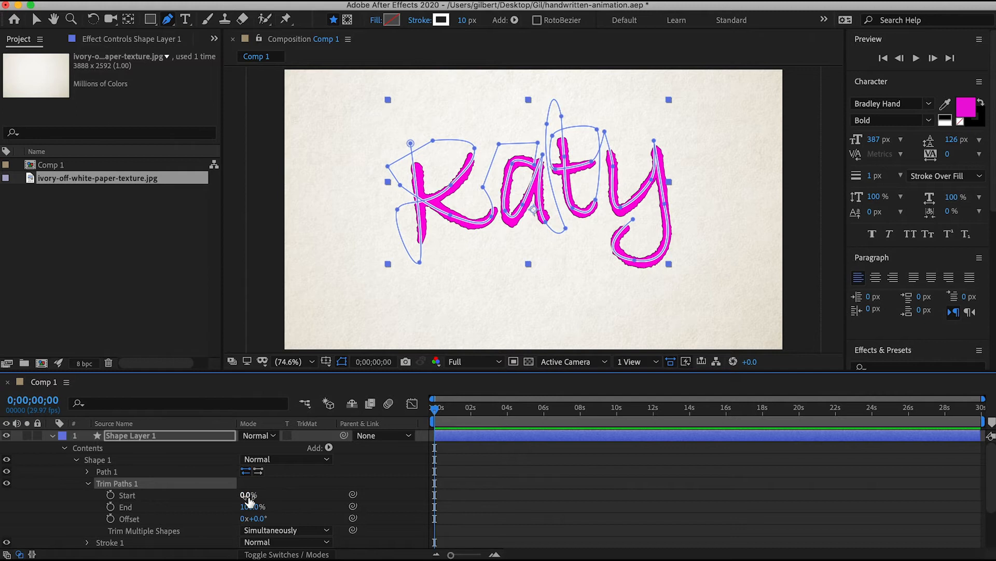
Step: Try the Trim Paths Start value at 80% and return it to 0%
{"action": "mouse_move", "coordinate": [242, 494]}
{"action": "left_mouse_down"}
{"action": "mouse_move", "coordinate": [229, 494]}
{"action": "mouse_move", "coordinate": [270, 495]}
{"action": "left_mouse_up"}
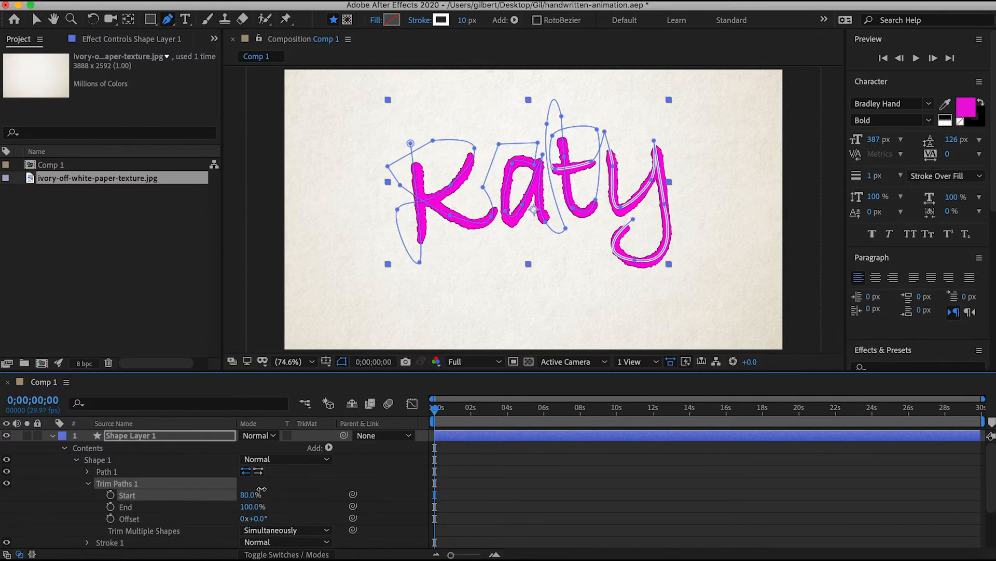
{"action": "mouse_move", "coordinate": [268, 488]}
{"action": "left_mouse_down"}
{"action": "mouse_move", "coordinate": [231, 488]}
{"action": "mouse_move", "coordinate": [323, 481]}
{"action": "mouse_move", "coordinate": [220, 479]}
{"action": "left_mouse_up"}
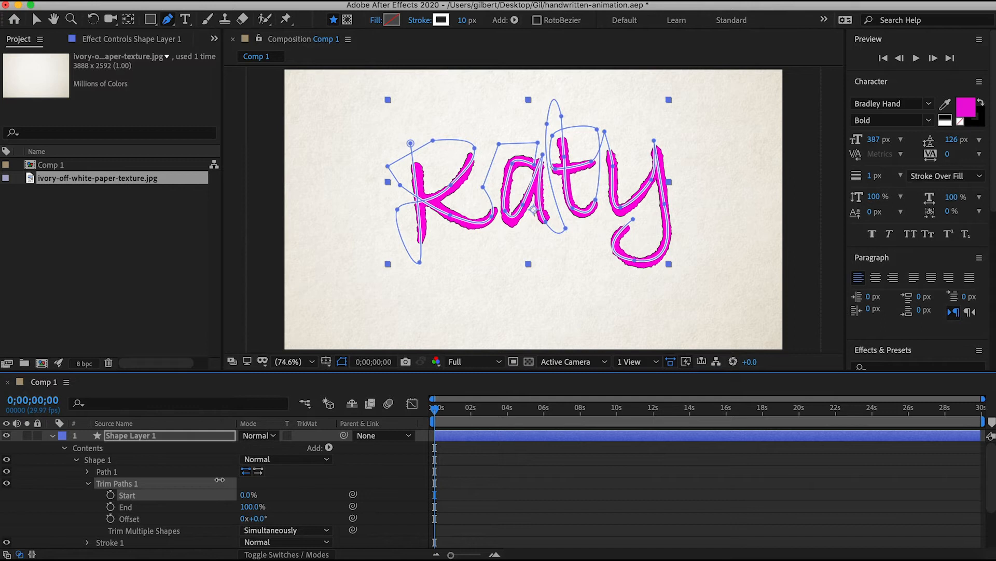
Step: Deselect the shape layer, save the project and reselect the layer
{"action": "left_click", "coordinate": [297, 483]}
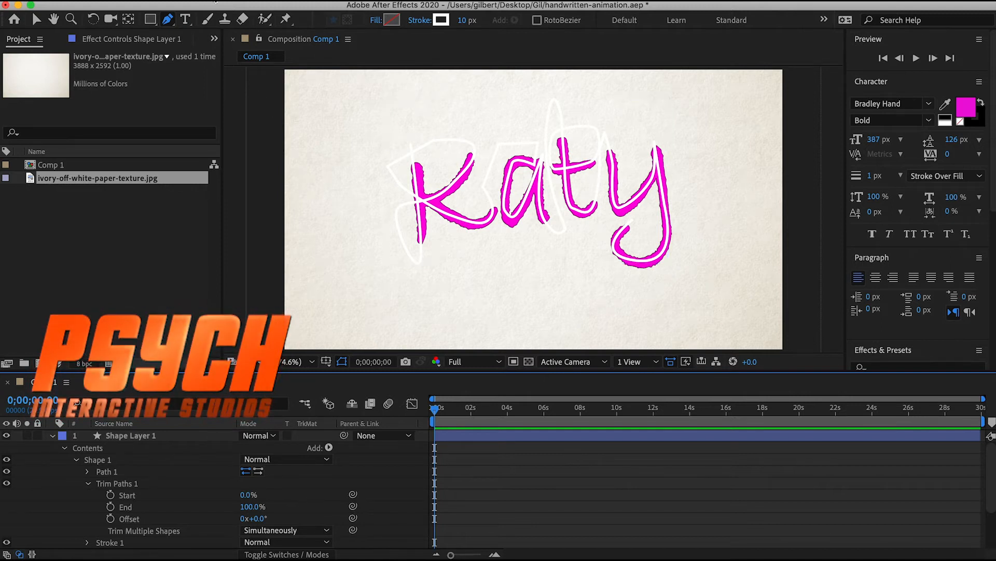
{"action": "key", "text": "super+s"}
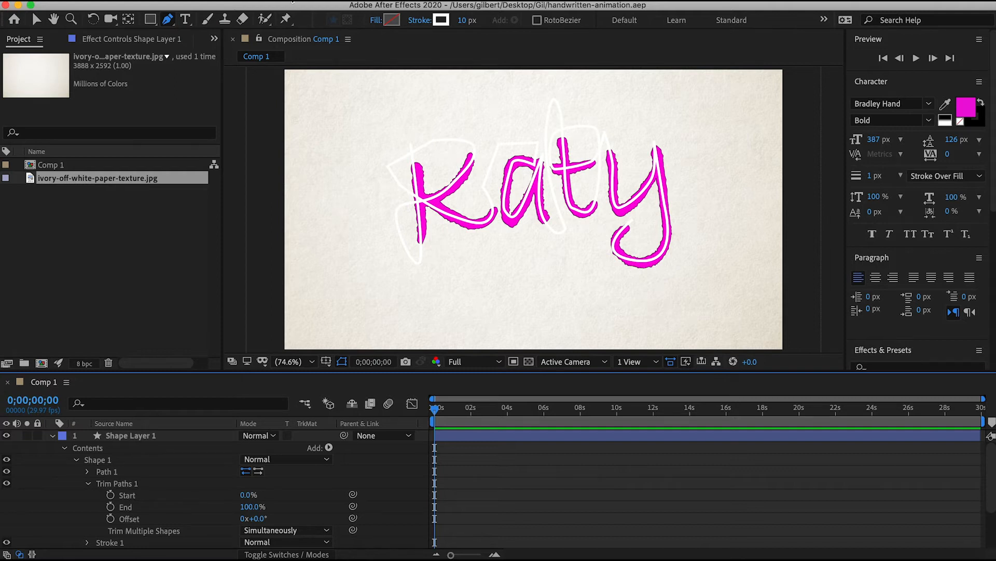
{"action": "left_click", "coordinate": [131, 436]}
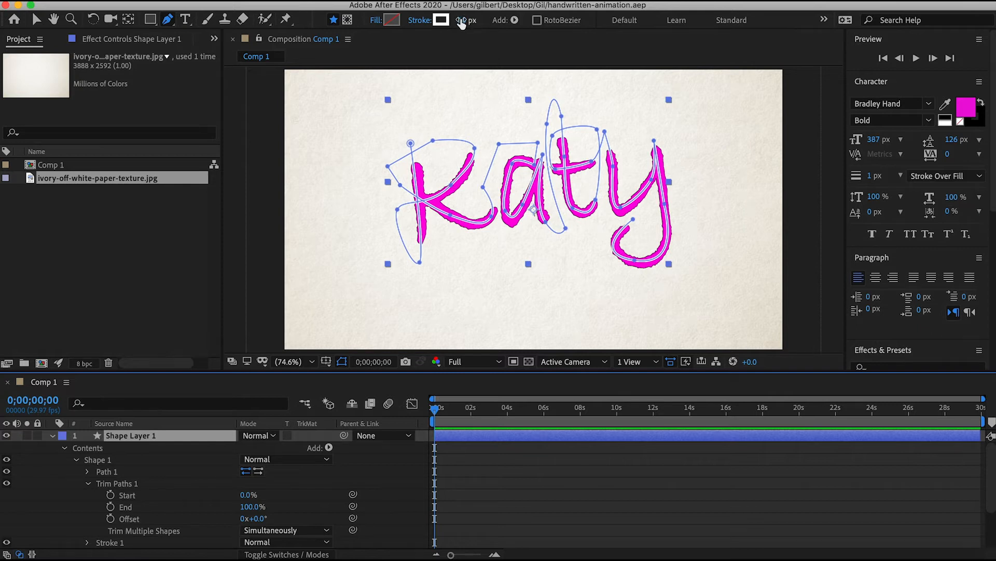
Step: Increase the shape layer's stroke width to 96 px so it fully covers the text
{"action": "left_click_drag", "start_coordinate": [464, 21], "coordinate": [512, 19]}
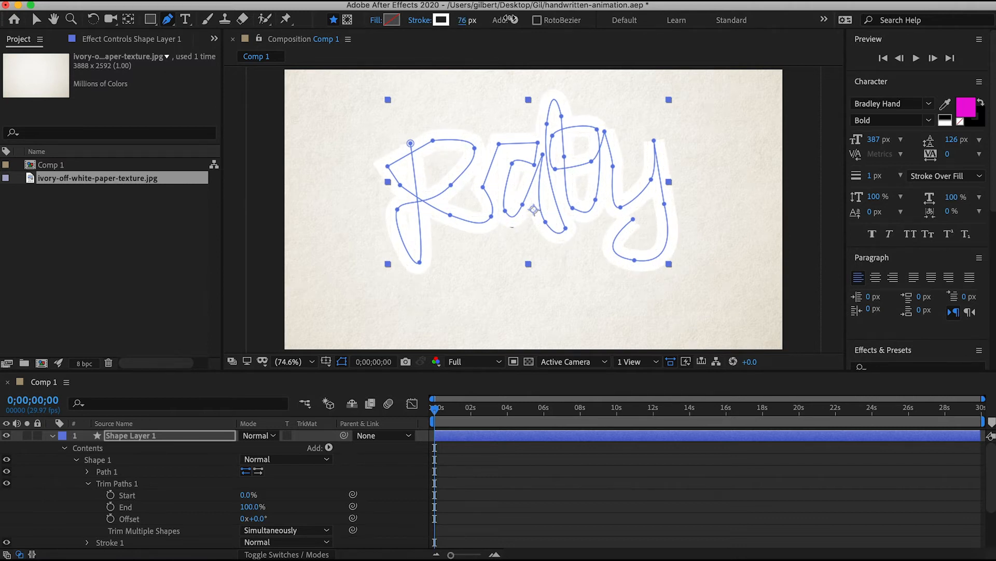
{"action": "left_click_drag", "start_coordinate": [505, 19], "coordinate": [512, 19]}
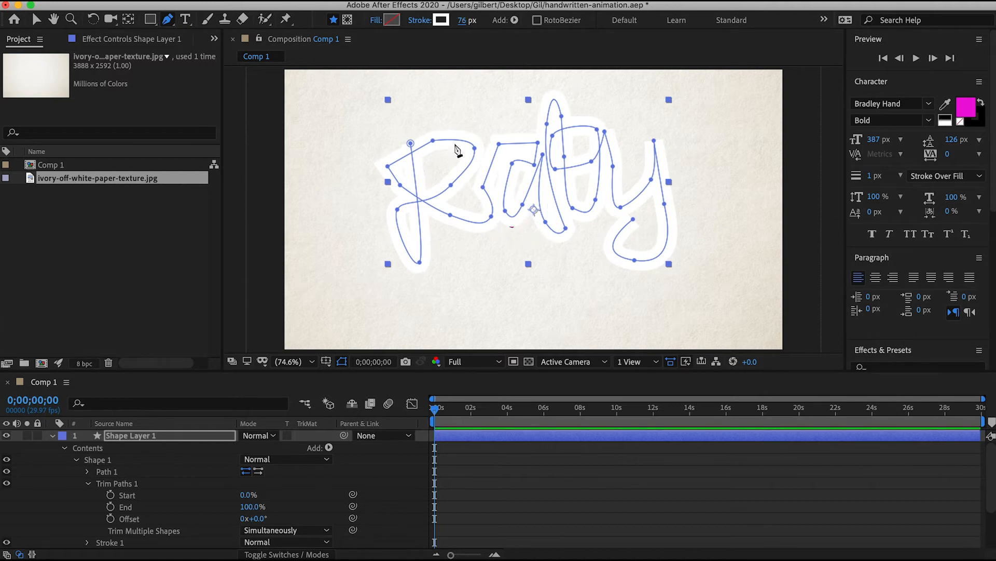
{"action": "left_click_drag", "start_coordinate": [463, 20], "coordinate": [481, 21]}
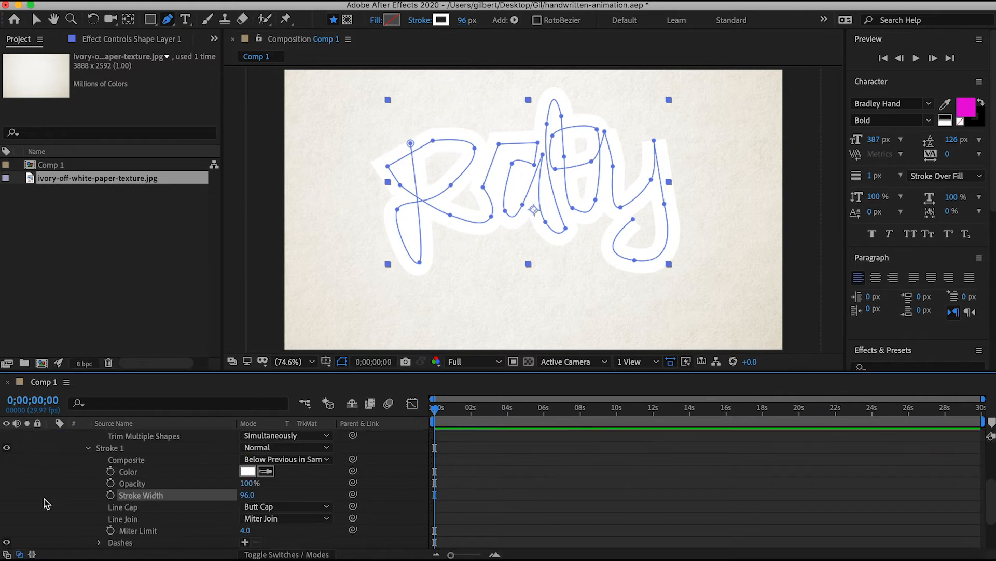
Step: Set the Line Cap of the shape layer's Stroke 1 to Round Cap and collapse the stroke properties
{"action": "left_click", "coordinate": [89, 449]}
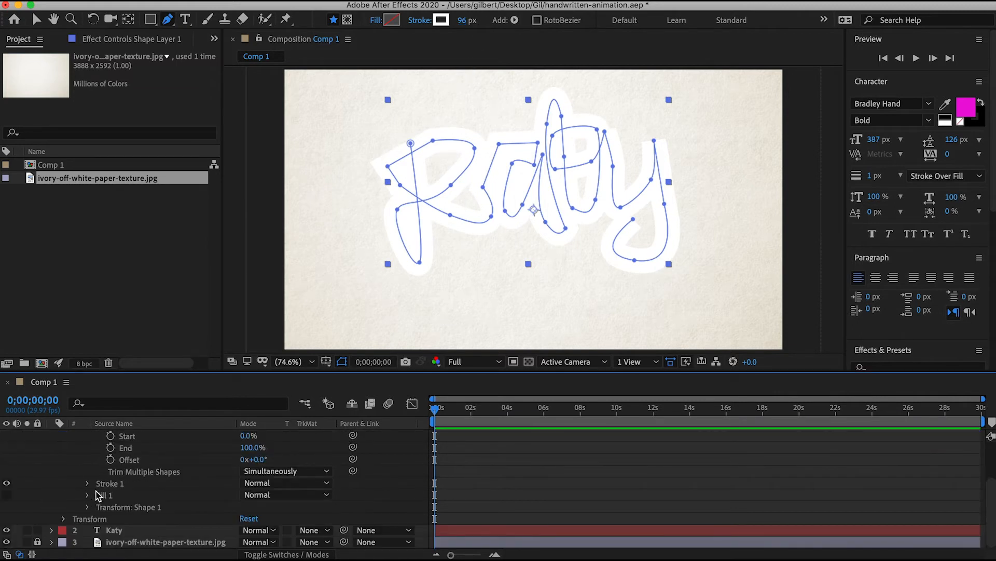
{"action": "left_click", "coordinate": [87, 483]}
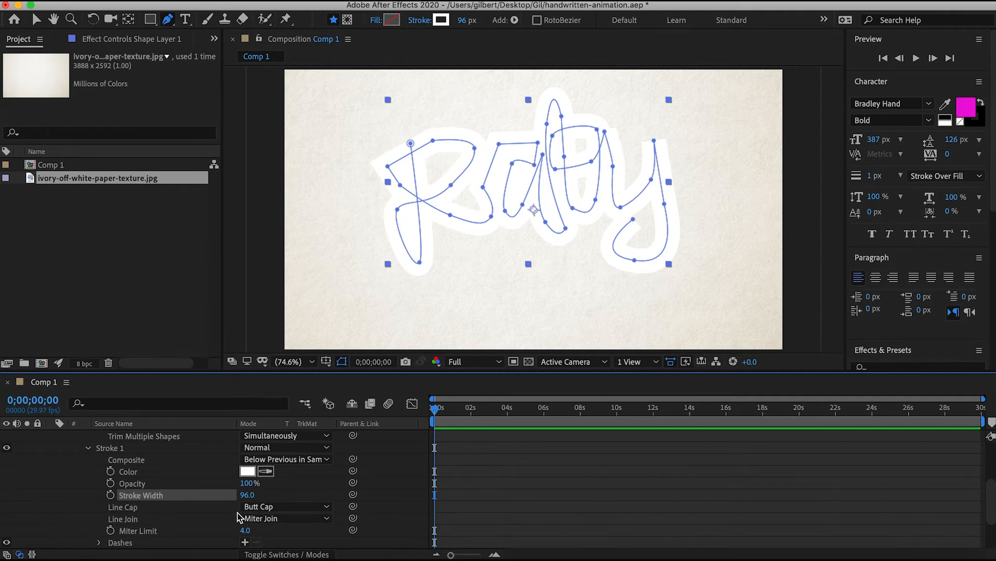
{"action": "left_click", "coordinate": [270, 506]}
{"action": "left_click", "coordinate": [292, 538]}
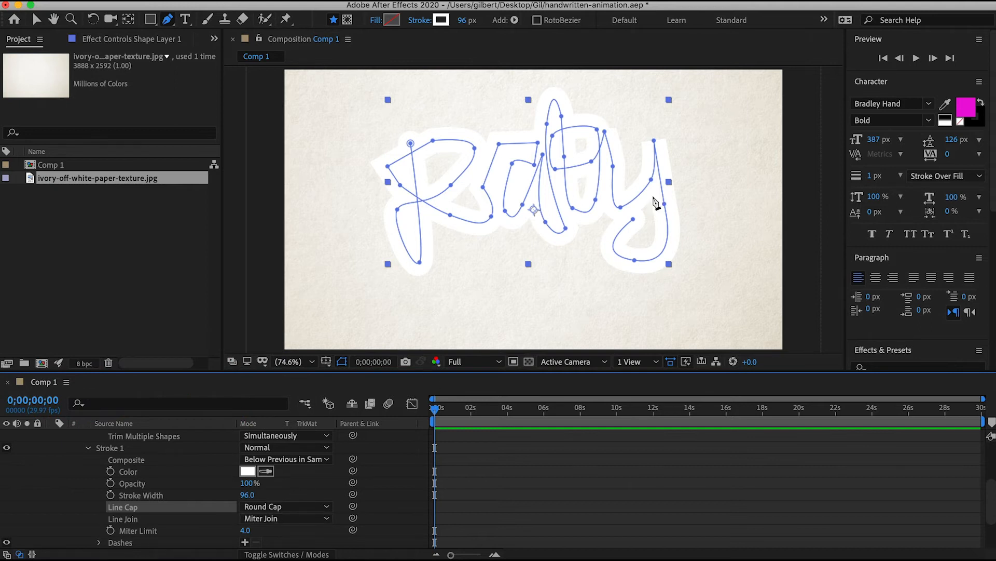
{"action": "left_click", "coordinate": [88, 449]}
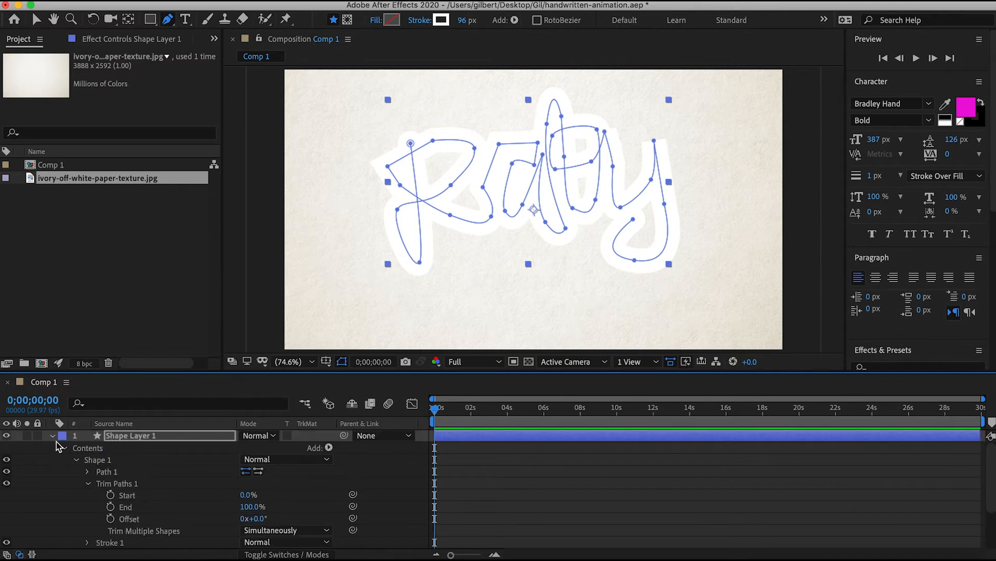
Step: Collapse the shape layer's properties and try stacking the text layer above it
{"action": "left_click", "coordinate": [52, 436]}
{"action": "left_click", "coordinate": [136, 450]}
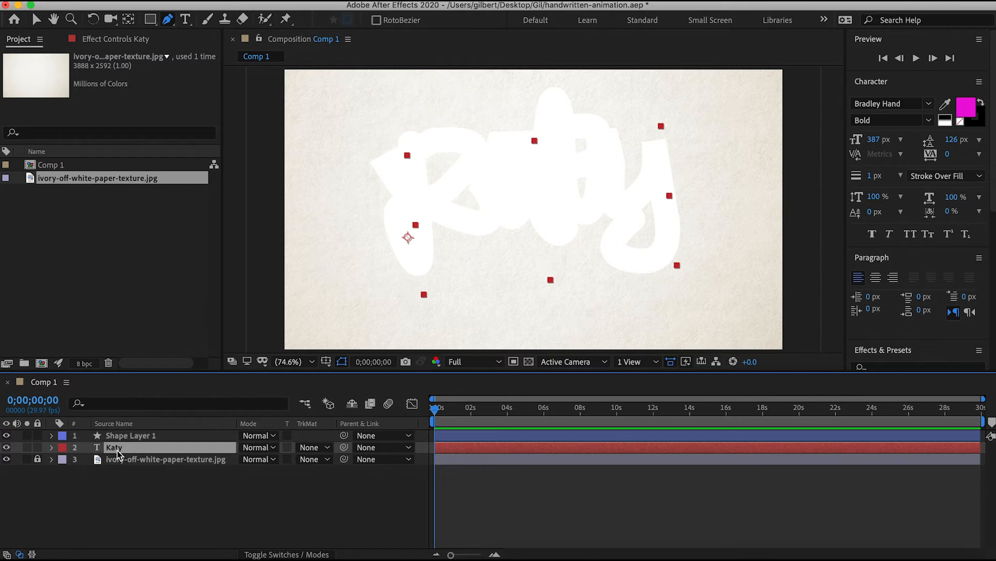
{"action": "left_click_drag", "start_coordinate": [117, 453], "coordinate": [127, 434]}
{"action": "left_click", "coordinate": [137, 452]}
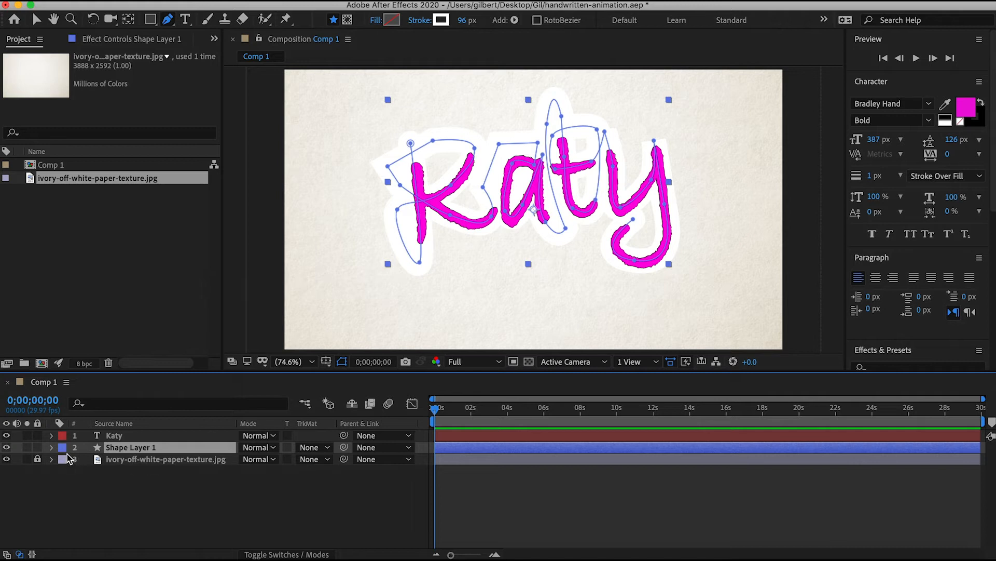
Step: Restore the shape layer above the text layer and try its Trim Paths Start value at 49%
{"action": "left_click", "coordinate": [51, 448]}
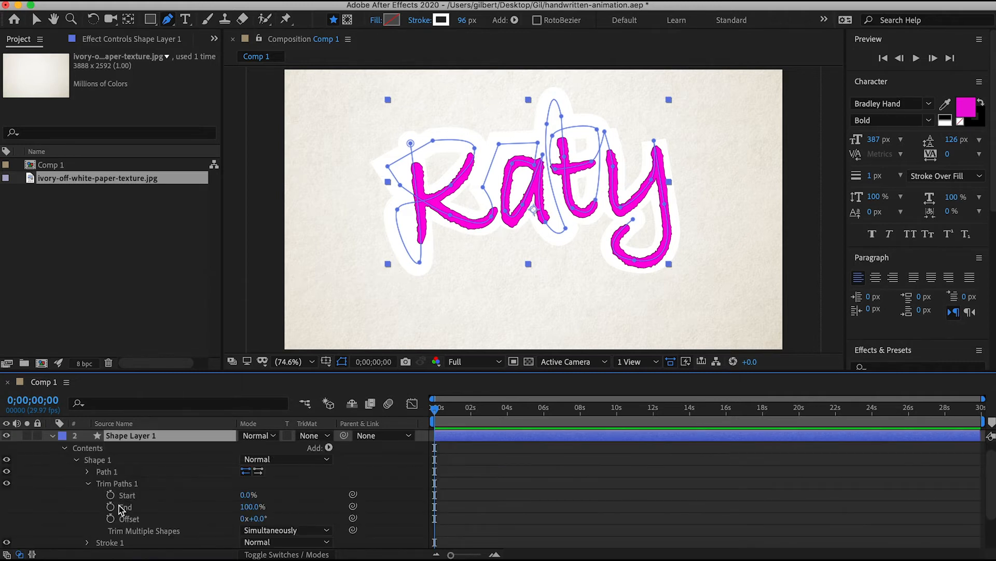
{"action": "mouse_move", "coordinate": [245, 495]}
{"action": "left_mouse_down"}
{"action": "mouse_move", "coordinate": [214, 494]}
{"action": "mouse_move", "coordinate": [301, 493]}
{"action": "mouse_move", "coordinate": [244, 494]}
{"action": "mouse_move", "coordinate": [268, 490]}
{"action": "left_mouse_up"}
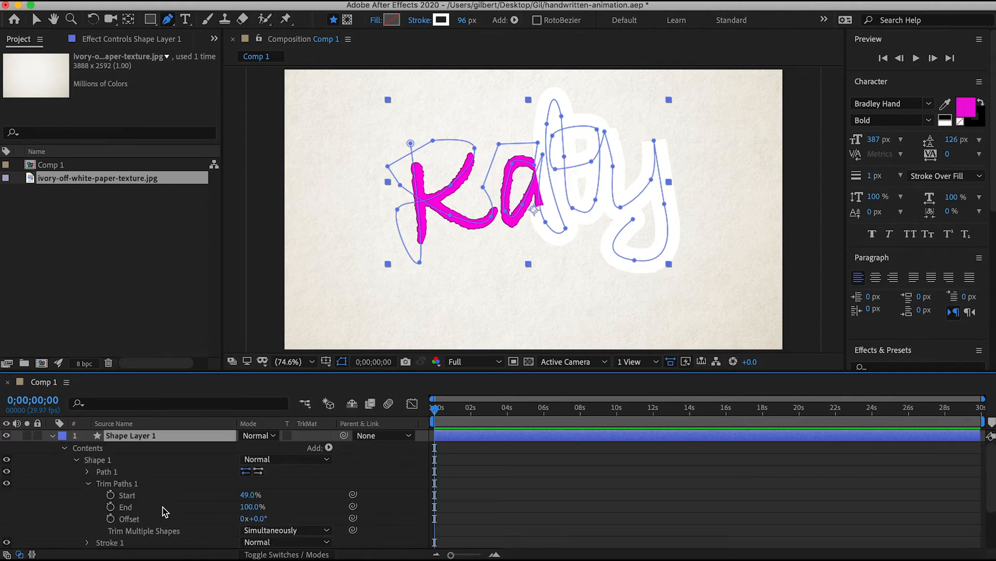
{"action": "left_click", "coordinate": [53, 439]}
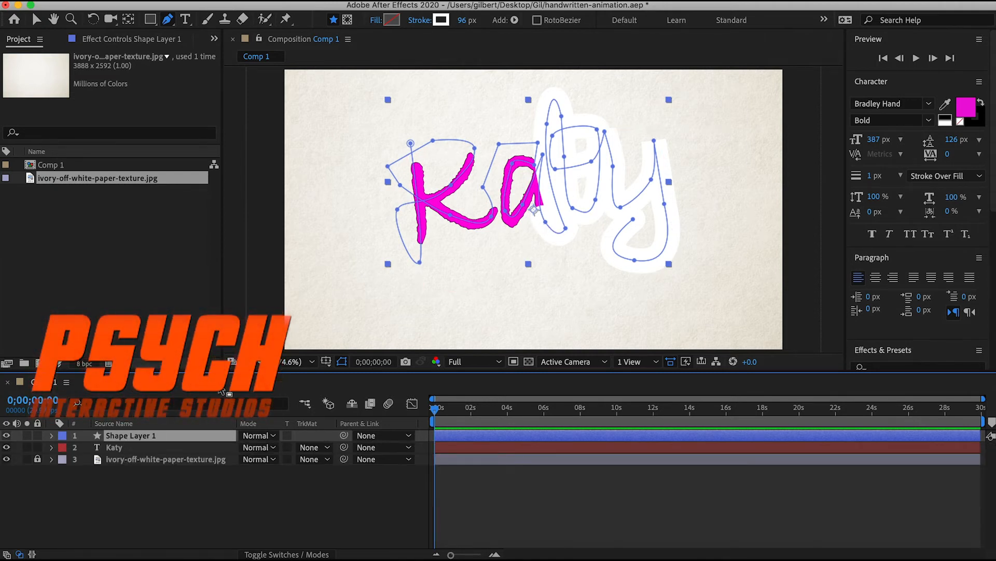
Step: Set the text layer's track matte to Alpha Inverted Matte "Shape Layer 1"
{"action": "left_click", "coordinate": [114, 449]}
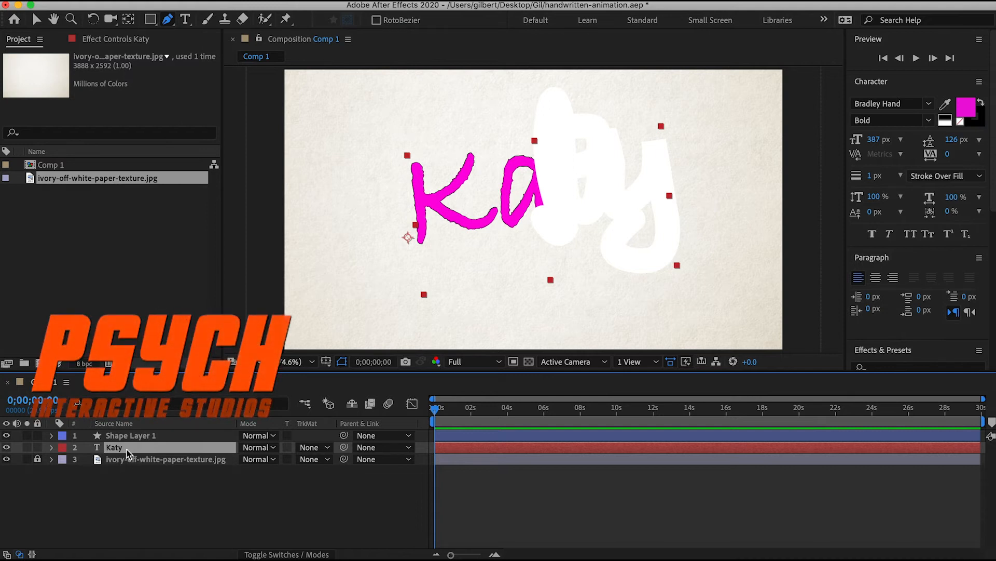
{"action": "left_click", "coordinate": [327, 449]}
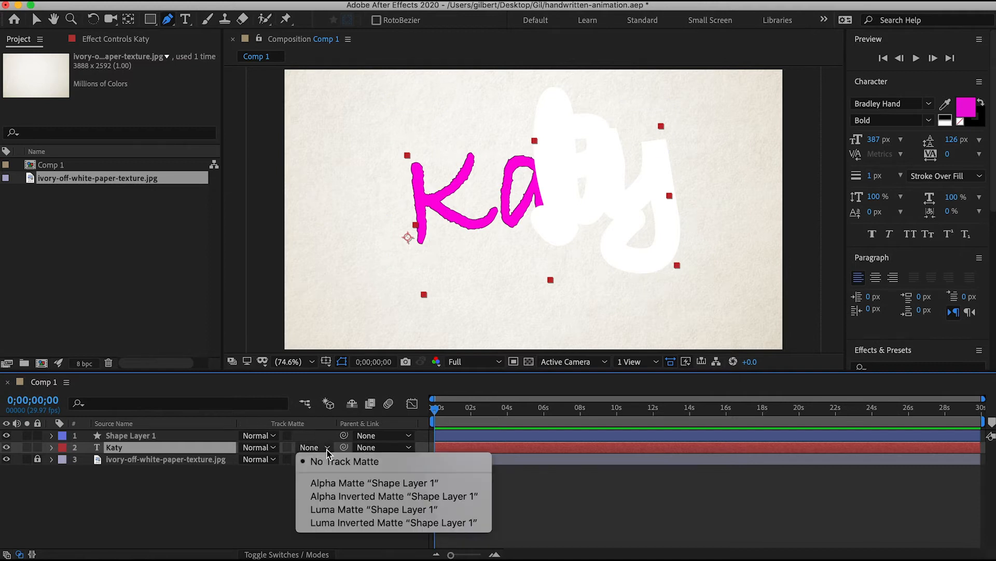
{"action": "left_click", "coordinate": [257, 485]}
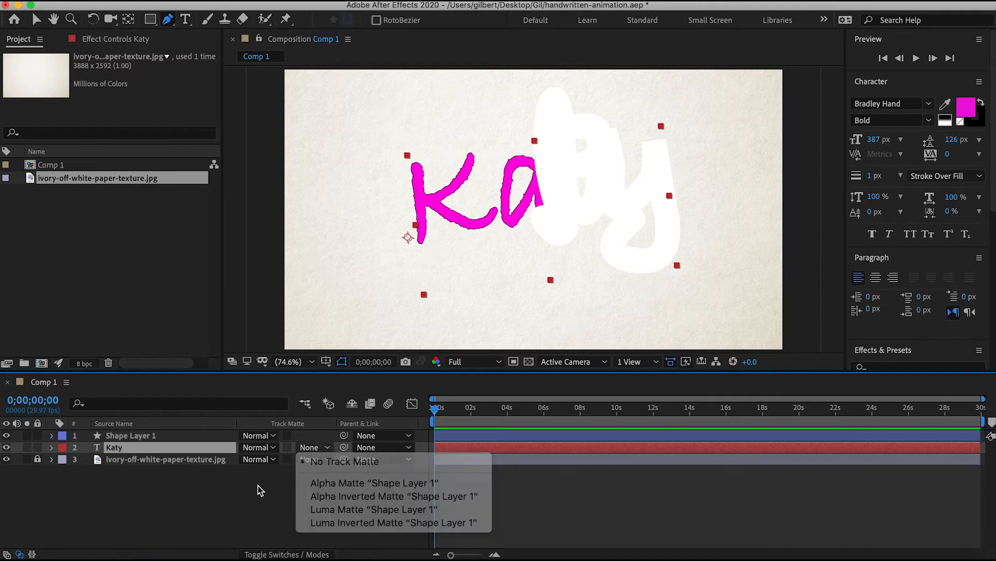
{"action": "left_click", "coordinate": [326, 447]}
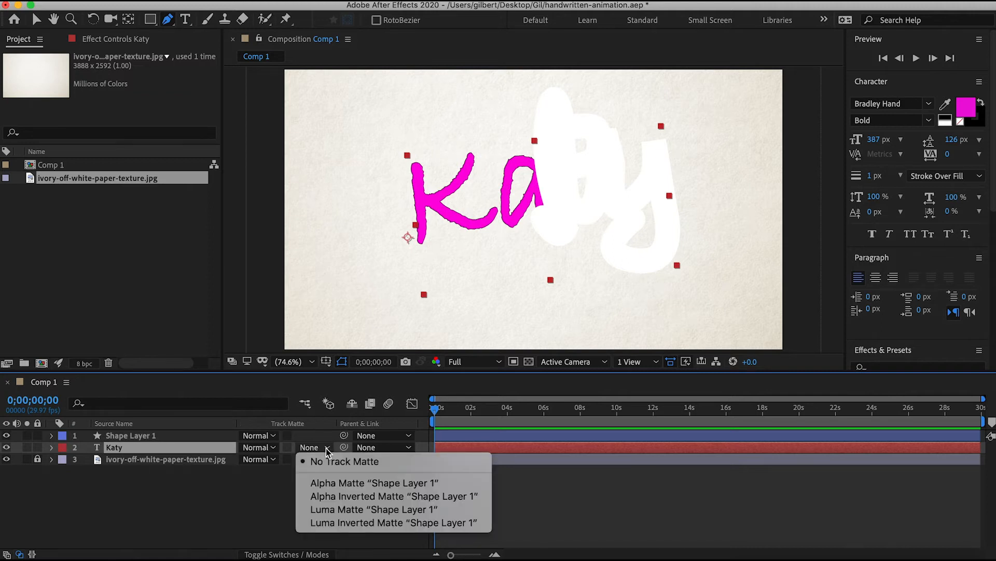
{"action": "left_click", "coordinate": [387, 497]}
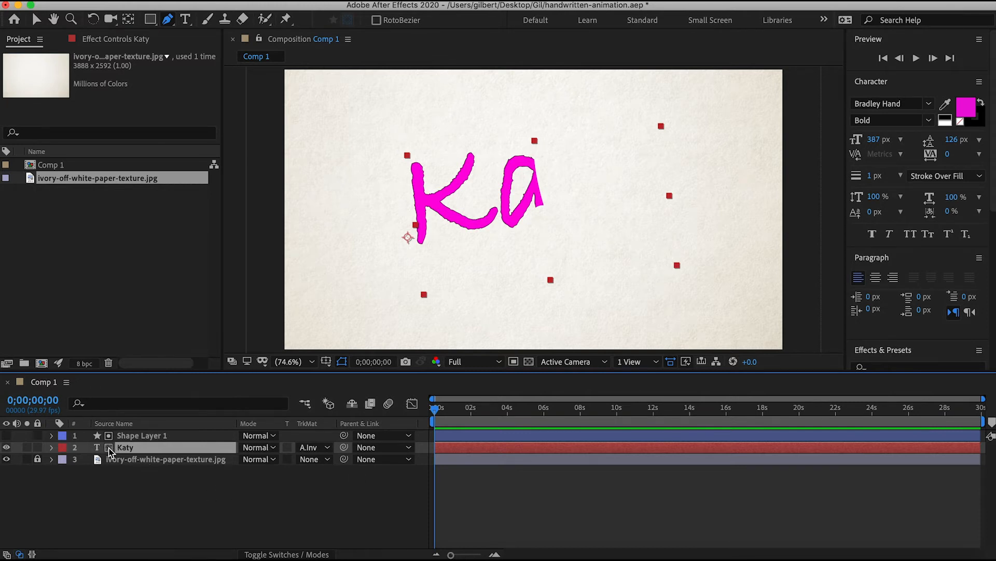
Step: Set the shape layer's Trim Paths Start to 0% and enable keyframing for it at the beginning of the composition
{"action": "left_click", "coordinate": [148, 447]}
{"action": "left_click", "coordinate": [50, 436]}
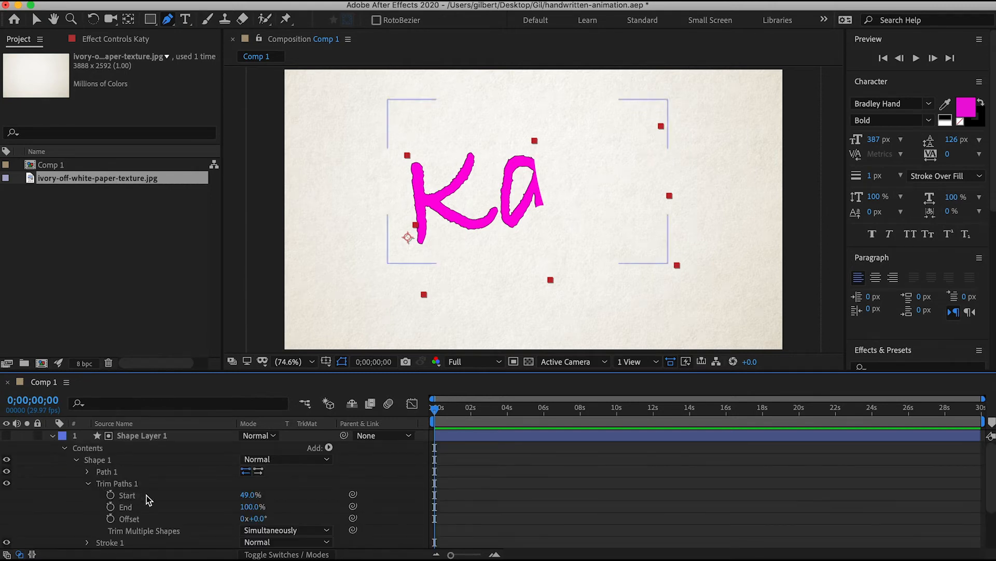
{"action": "left_click_drag", "start_coordinate": [247, 497], "coordinate": [179, 494]}
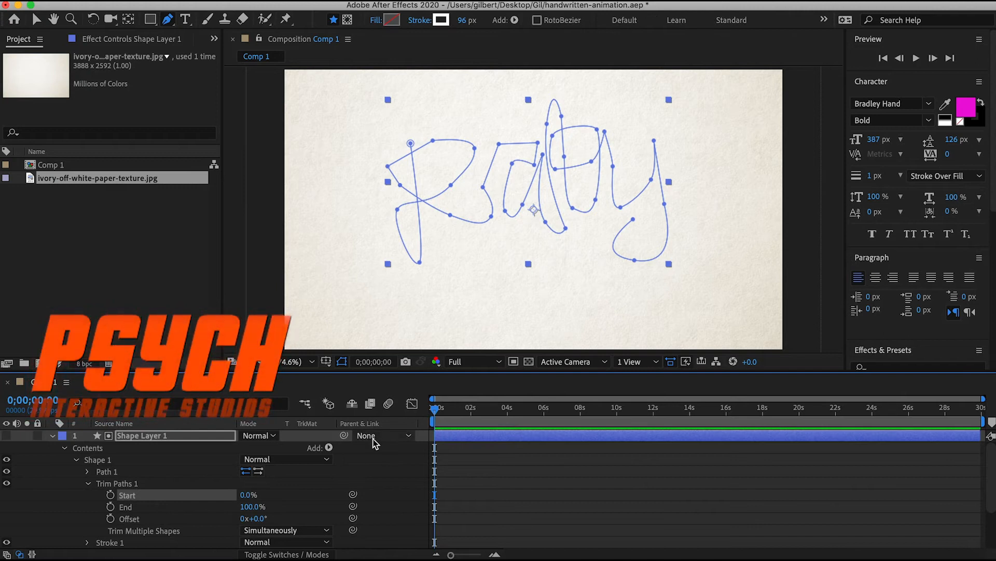
{"action": "left_click", "coordinate": [111, 495]}
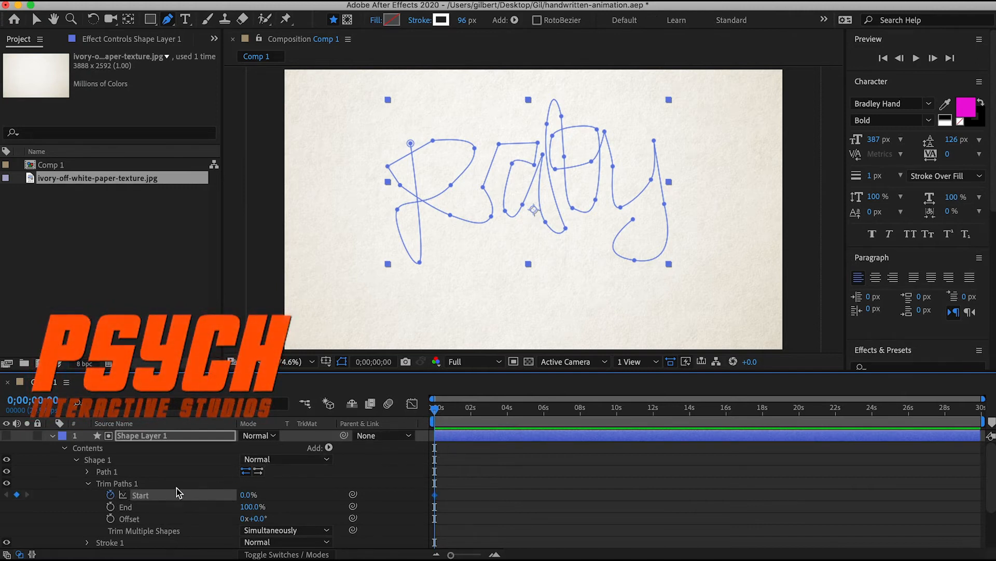
Step: Add a second Trim Paths Start keyframe at 0;00;03;28 with the value at its maximum, and return to the beginning
{"action": "left_click_drag", "start_coordinate": [441, 415], "coordinate": [511, 414]}
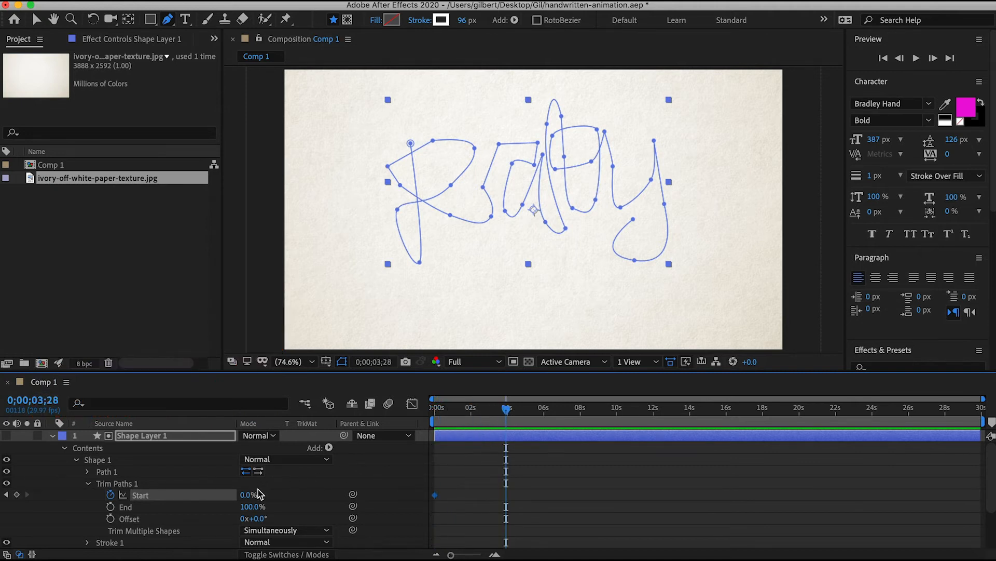
{"action": "left_click_drag", "start_coordinate": [246, 497], "coordinate": [540, 497]}
{"action": "left_click_drag", "start_coordinate": [508, 413], "coordinate": [426, 412]}
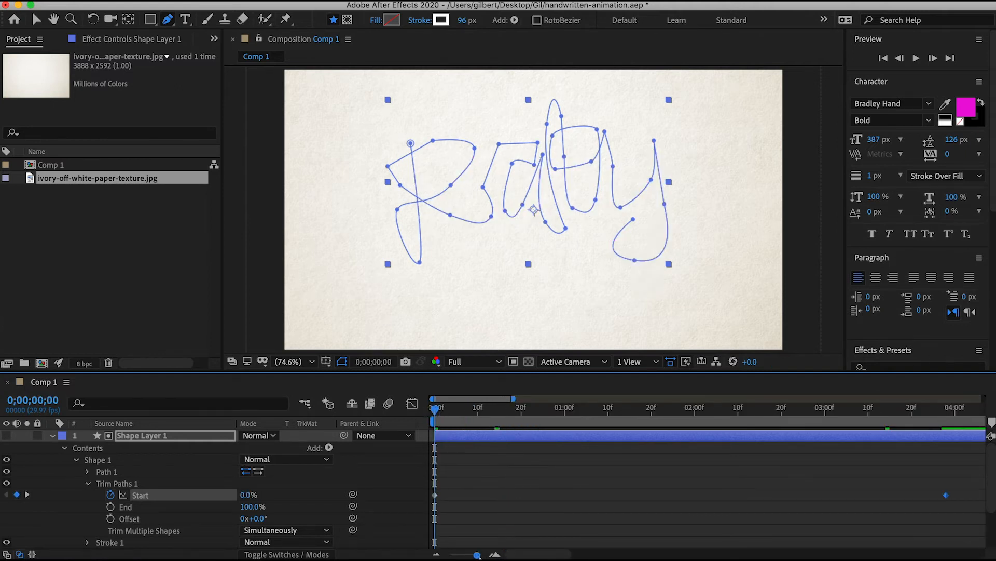
Step: End the work area at about 4 seconds, just after the last keyframe, and trim the composition to it
{"action": "left_click_drag", "start_coordinate": [477, 555], "coordinate": [430, 556]}
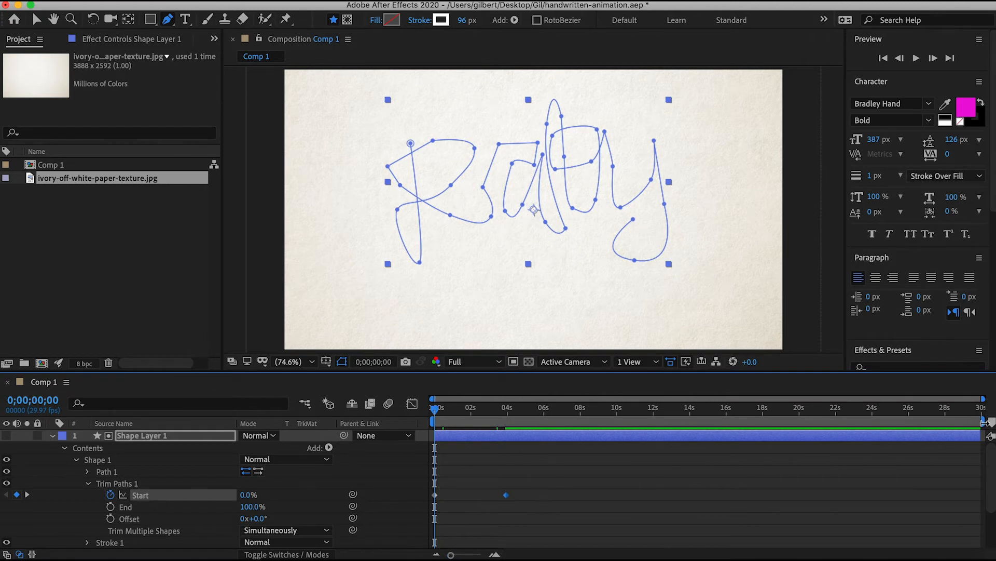
{"action": "left_click_drag", "start_coordinate": [987, 420], "coordinate": [511, 419]}
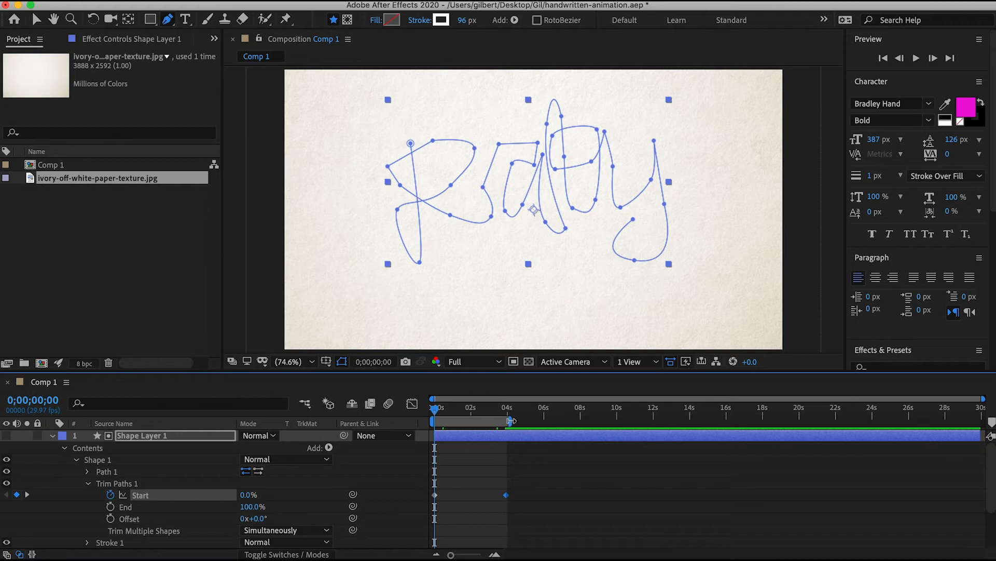
{"action": "right_click", "coordinate": [503, 423]}
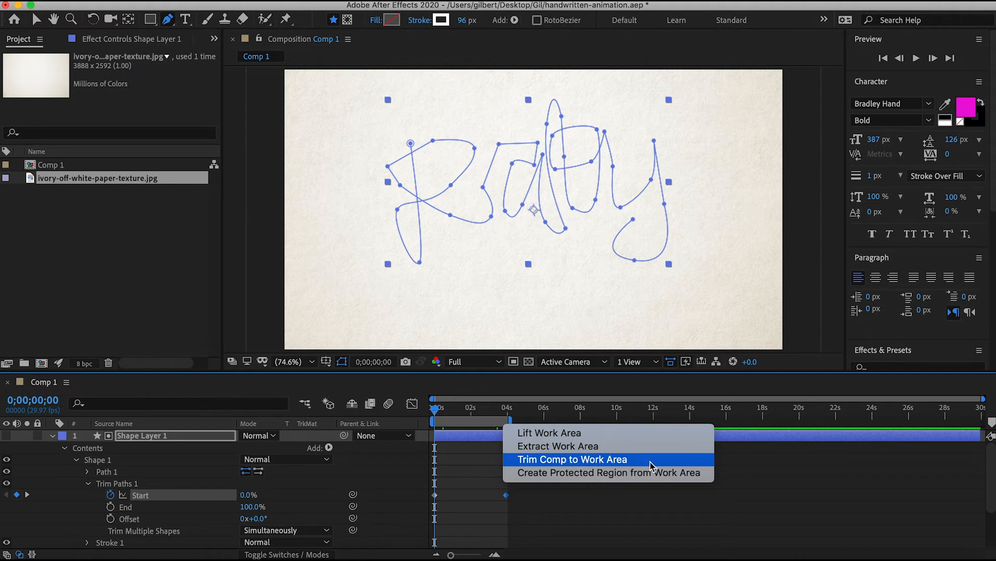
{"action": "left_click", "coordinate": [652, 466]}
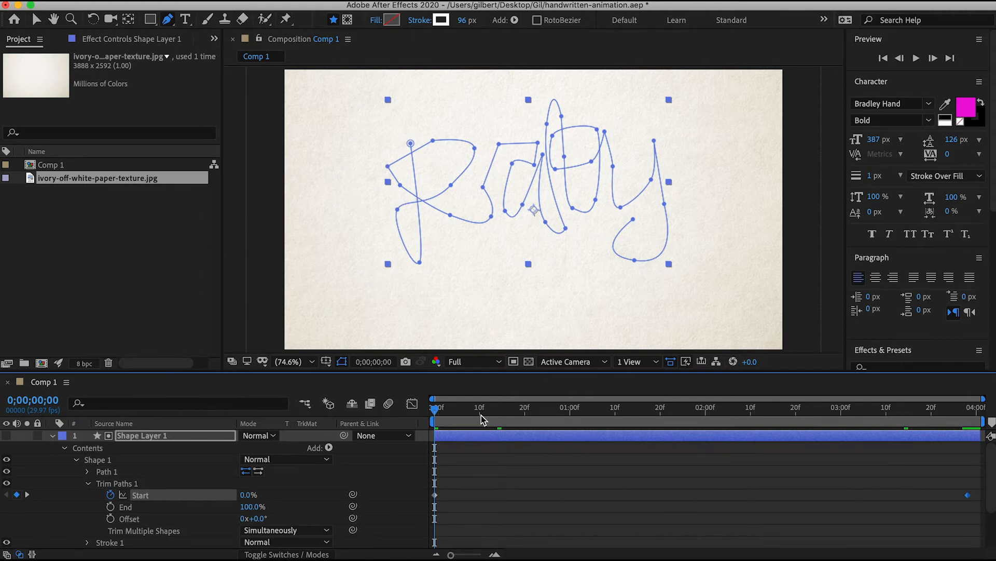
Step: Preview the writing animation and scrub to 0;00;00;26 to examine how the first letter is revealed
{"action": "key", "text": "space"}
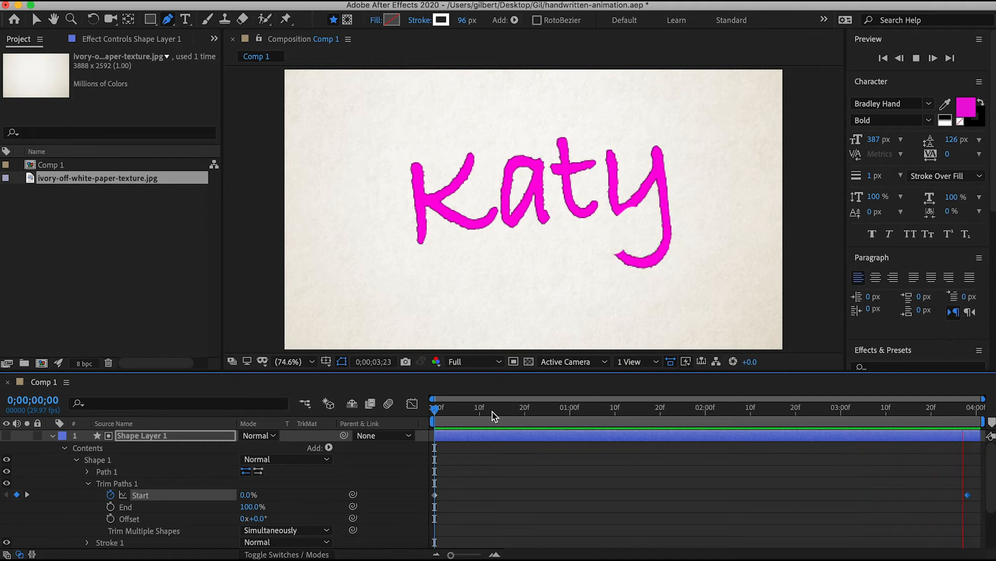
{"action": "key", "text": "space"}
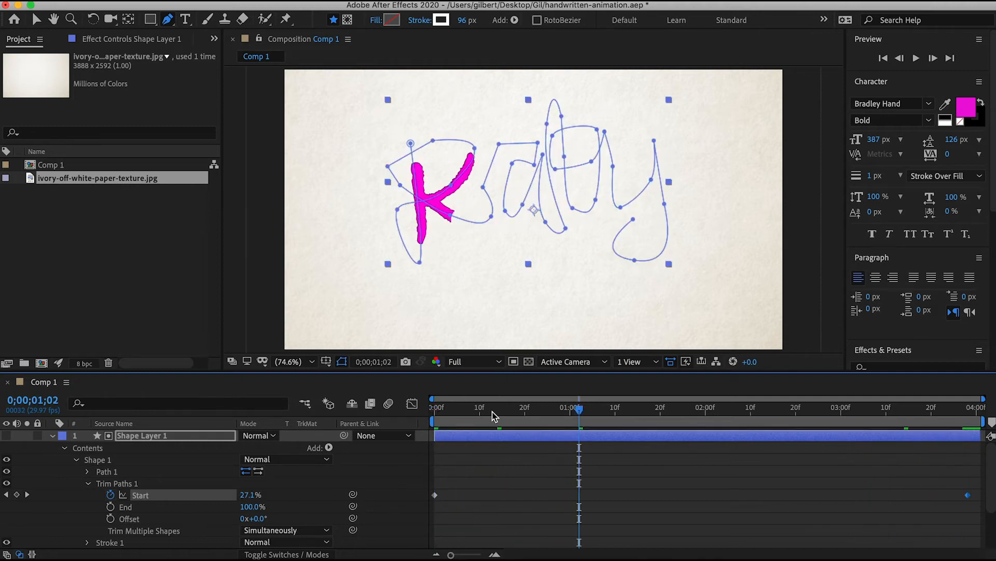
{"action": "left_click_drag", "start_coordinate": [577, 418], "coordinate": [554, 405]}
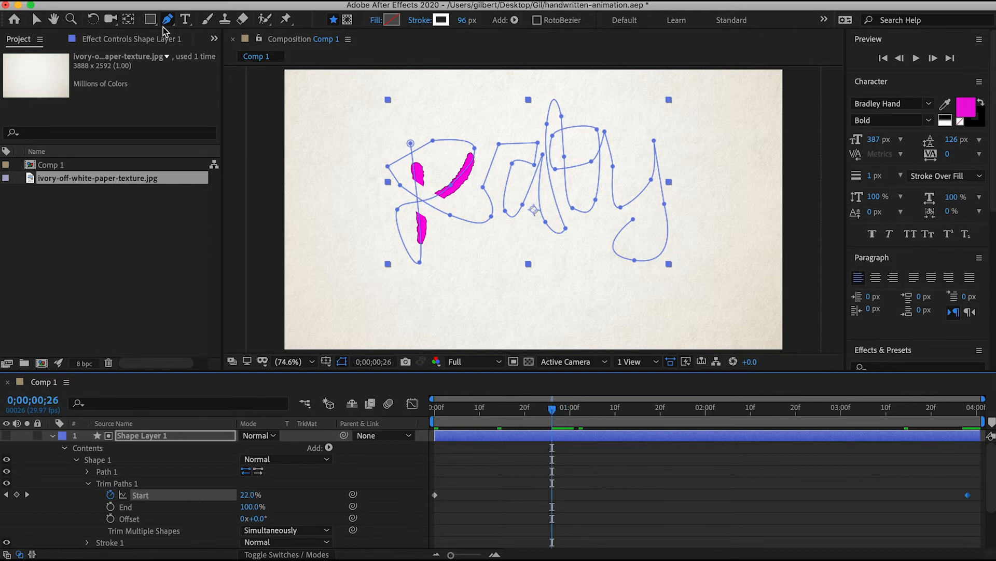
Step: Shift the first letter's left-hand path points inward, off its vertical stem, and adjust the point on its lower leg
{"action": "left_click", "coordinate": [450, 215]}
{"action": "mouse_move", "coordinate": [451, 215]}
{"action": "left_mouse_down"}
{"action": "mouse_move", "coordinate": [457, 183]}
{"action": "mouse_move", "coordinate": [440, 199]}
{"action": "mouse_move", "coordinate": [443, 217]}
{"action": "left_mouse_up"}
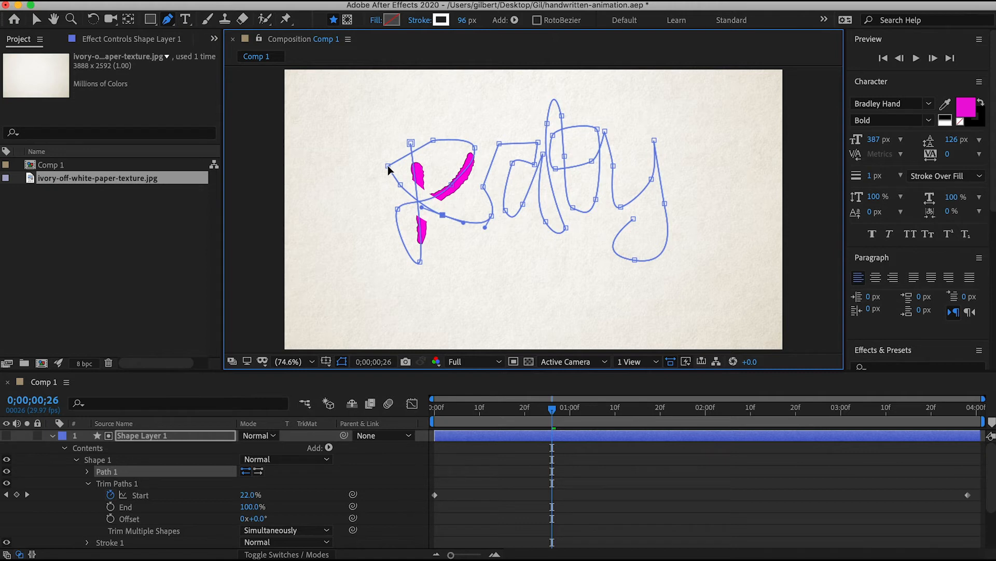
{"action": "mouse_move", "coordinate": [388, 167]}
{"action": "left_mouse_down"}
{"action": "mouse_move", "coordinate": [436, 167]}
{"action": "mouse_move", "coordinate": [439, 193]}
{"action": "mouse_move", "coordinate": [470, 226]}
{"action": "mouse_move", "coordinate": [454, 222]}
{"action": "left_mouse_up"}
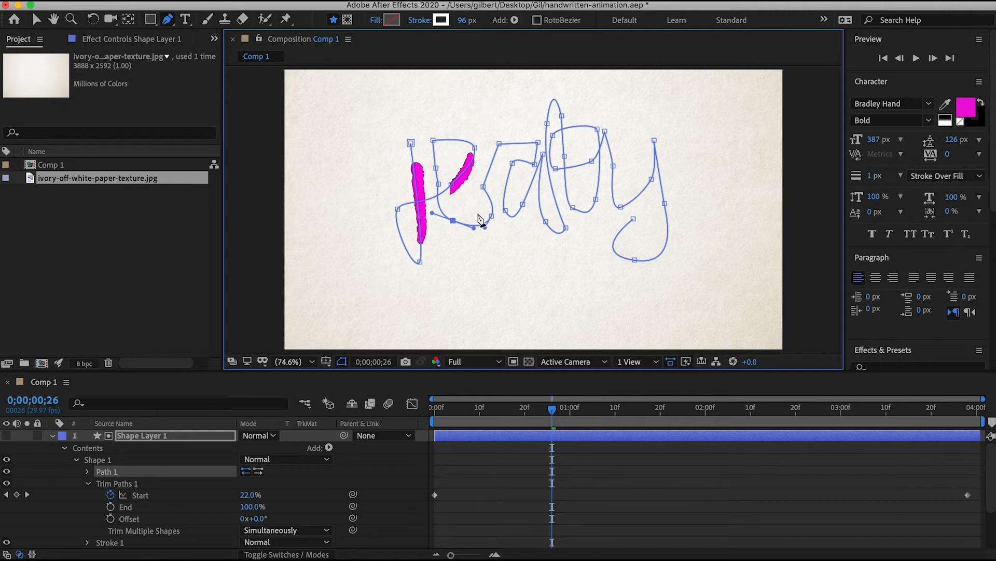
Step: Move the path points linking the first letter's upper arm and lower leg rightward, clear of the strokes, and adjust the curve handle
{"action": "left_click", "coordinate": [436, 168]}
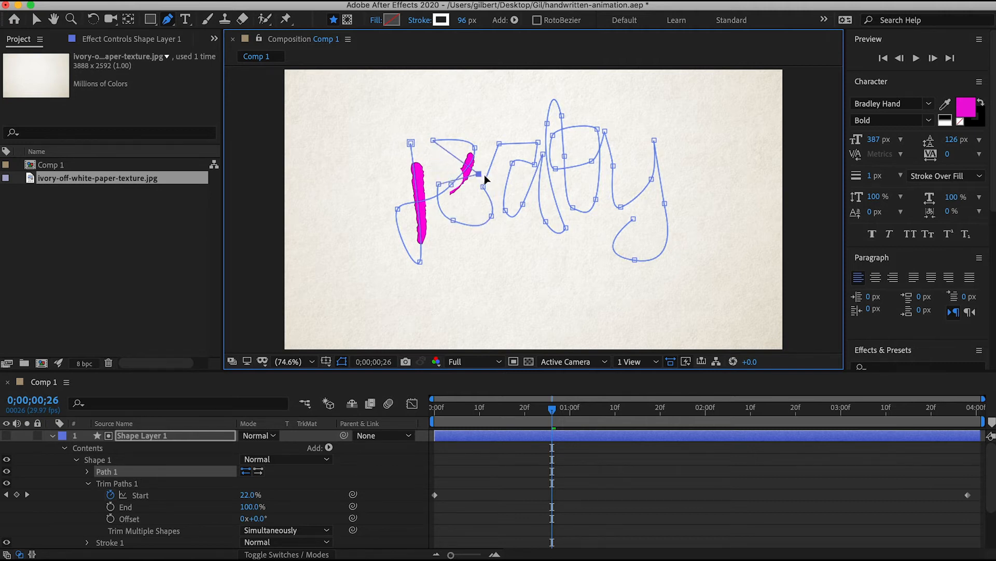
{"action": "left_click_drag", "start_coordinate": [491, 175], "coordinate": [477, 196]}
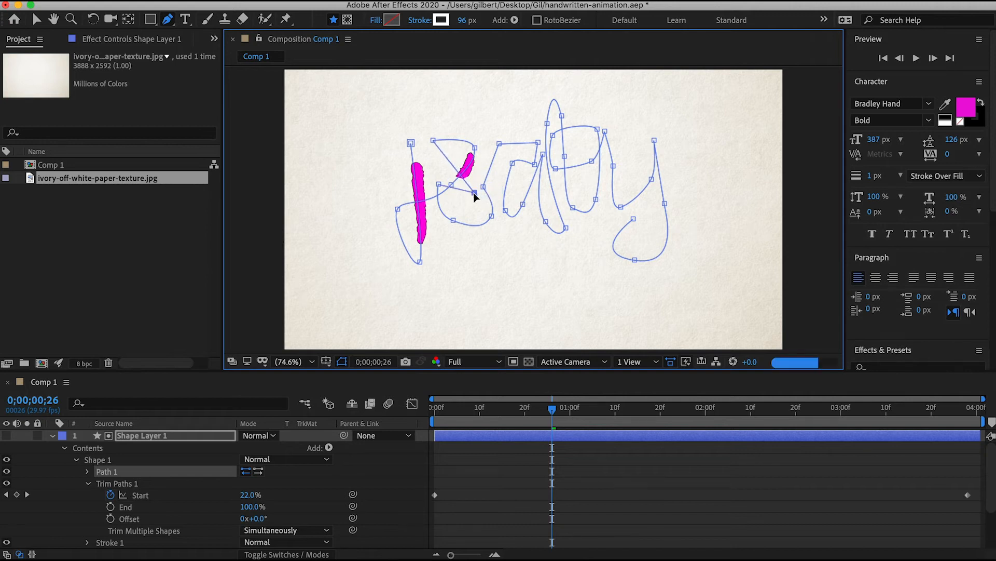
{"action": "left_click_drag", "start_coordinate": [441, 187], "coordinate": [465, 206]}
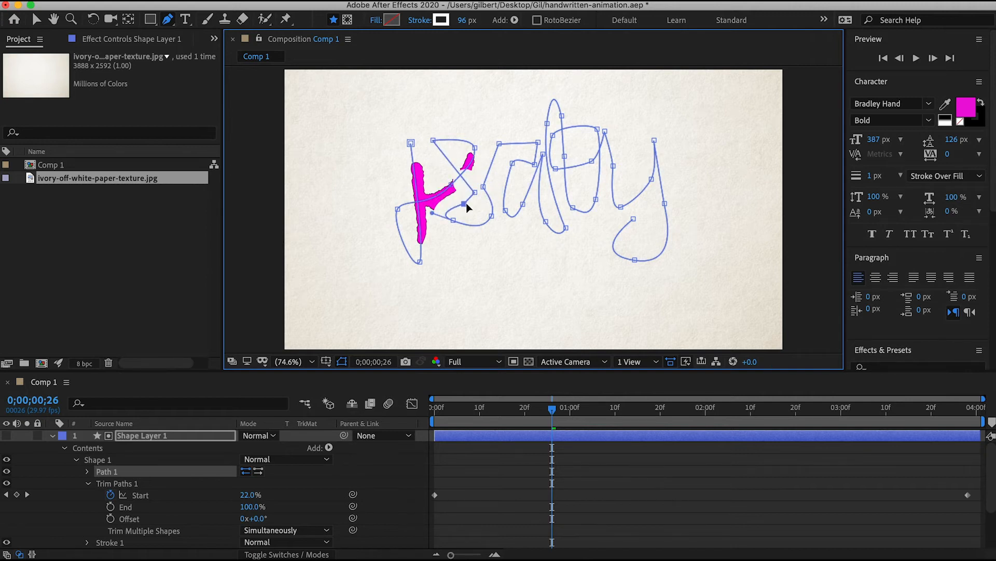
{"action": "left_click_drag", "start_coordinate": [432, 213], "coordinate": [422, 205]}
{"action": "left_click_drag", "start_coordinate": [434, 141], "coordinate": [489, 134]}
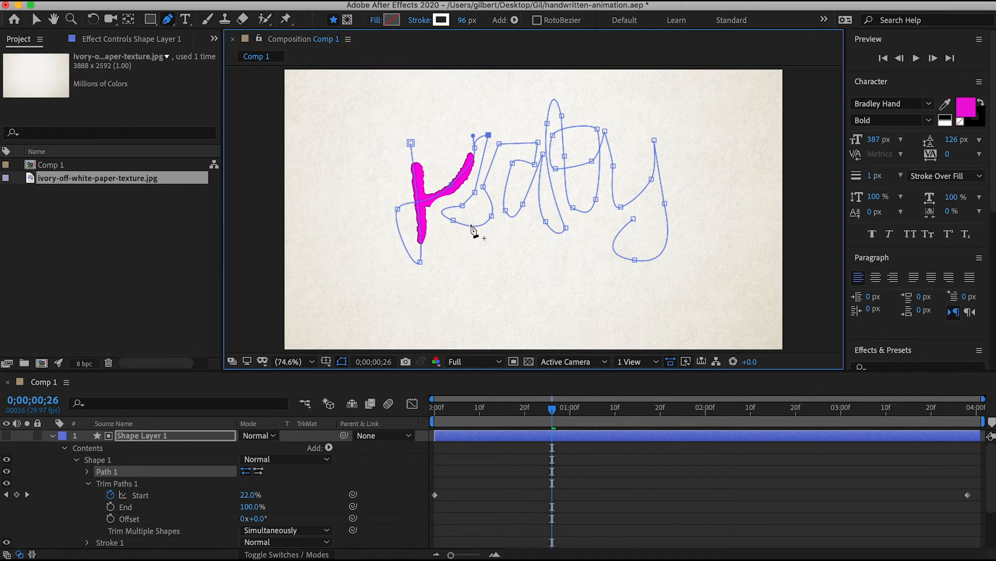
Step: Move the path point left of the first letter's stem into the gap beside its upper arm, and bend the curve at the stem's base
{"action": "left_click", "coordinate": [541, 413]}
{"action": "mouse_move", "coordinate": [541, 414]}
{"action": "left_mouse_down"}
{"action": "mouse_move", "coordinate": [432, 414]}
{"action": "mouse_move", "coordinate": [502, 415]}
{"action": "left_mouse_up"}
{"action": "mouse_move", "coordinate": [398, 209]}
{"action": "left_mouse_down"}
{"action": "mouse_move", "coordinate": [413, 140]}
{"action": "mouse_move", "coordinate": [439, 136]}
{"action": "left_mouse_up"}
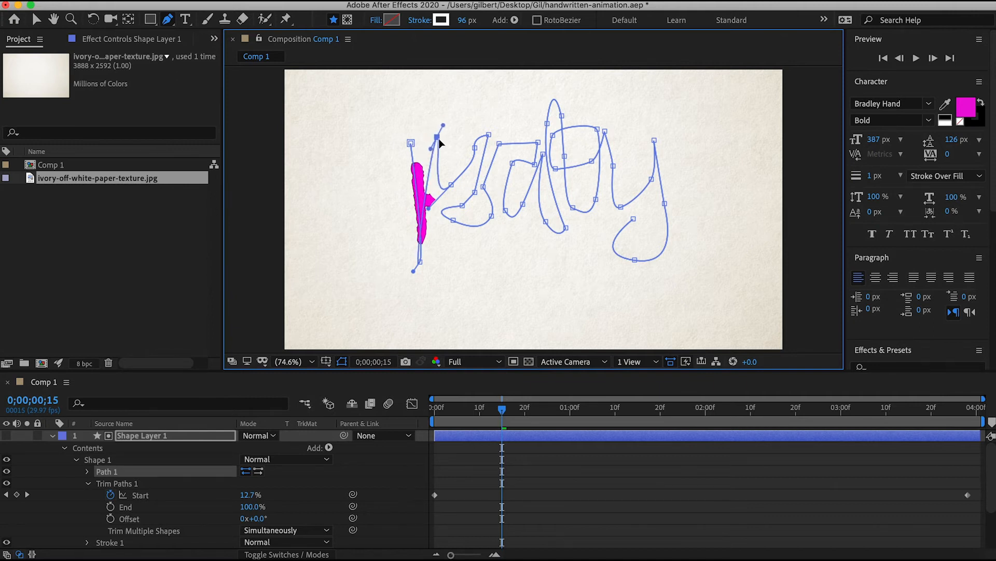
{"action": "mouse_move", "coordinate": [498, 404]}
{"action": "left_mouse_down"}
{"action": "mouse_move", "coordinate": [436, 408]}
{"action": "mouse_move", "coordinate": [505, 413]}
{"action": "mouse_move", "coordinate": [487, 412]}
{"action": "left_mouse_up"}
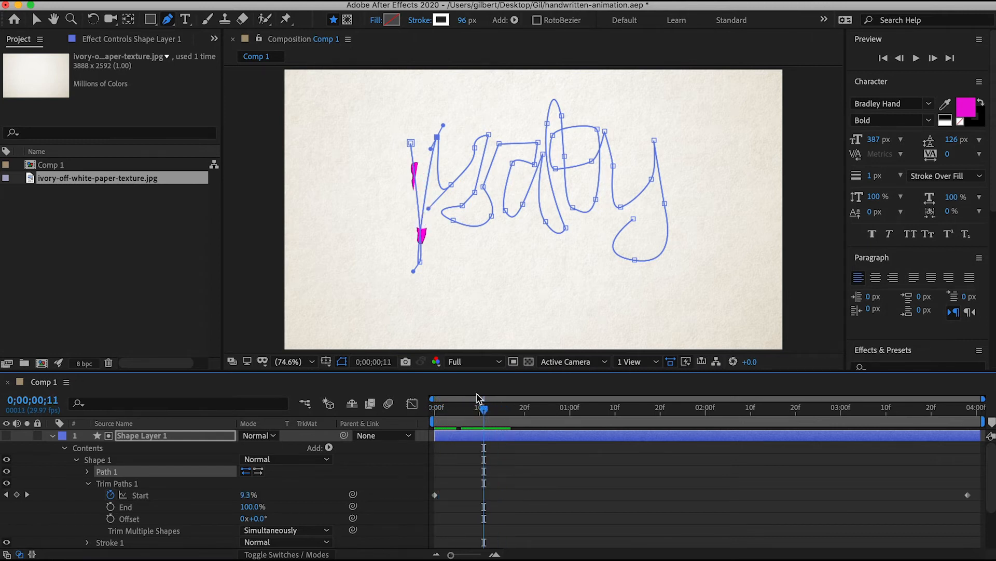
{"action": "left_click_drag", "start_coordinate": [413, 270], "coordinate": [430, 268]}
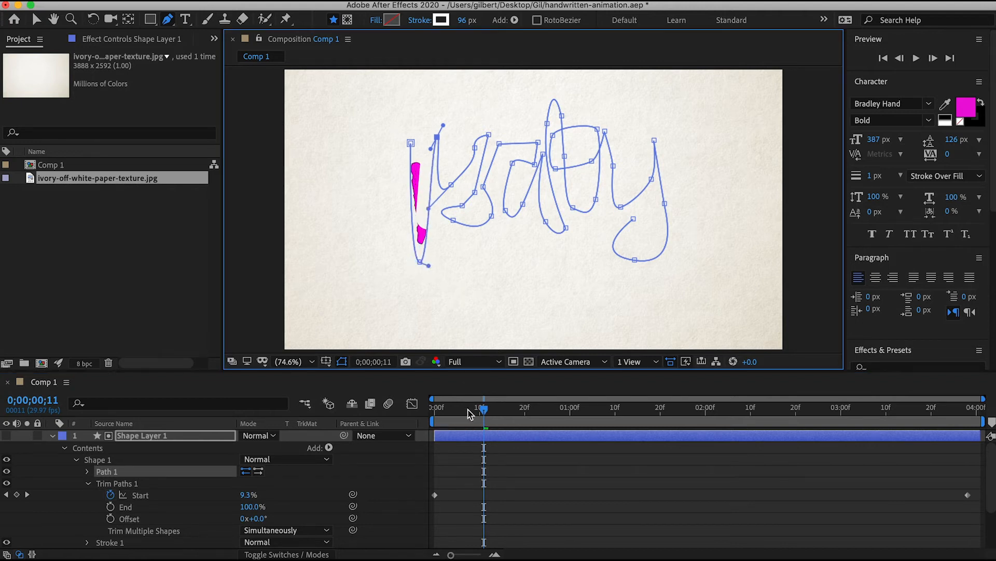
Step: Check the animation at 0;00;02;05 and set the traced path's stroke width to 60 px
{"action": "mouse_move", "coordinate": [490, 418]}
{"action": "left_mouse_down"}
{"action": "mouse_move", "coordinate": [888, 423]}
{"action": "mouse_move", "coordinate": [977, 410]}
{"action": "mouse_move", "coordinate": [728, 413]}
{"action": "left_mouse_up"}
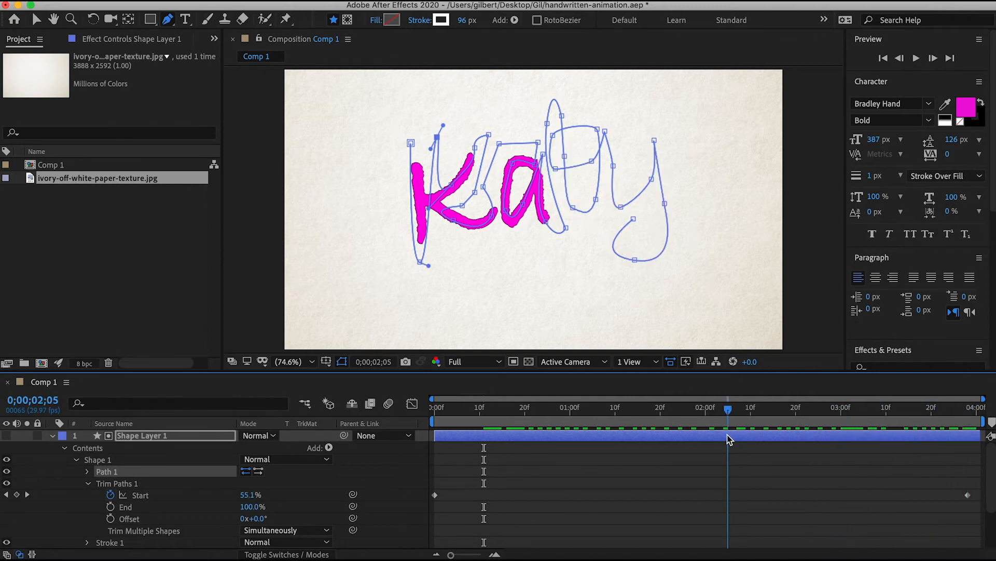
{"action": "left_click", "coordinate": [465, 22]}
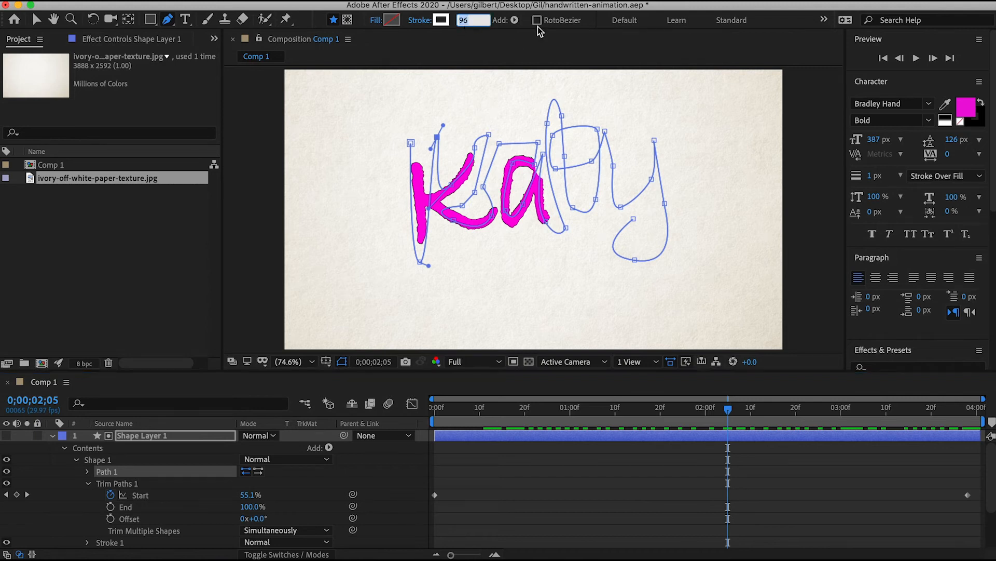
{"action": "type", "text": "60"}
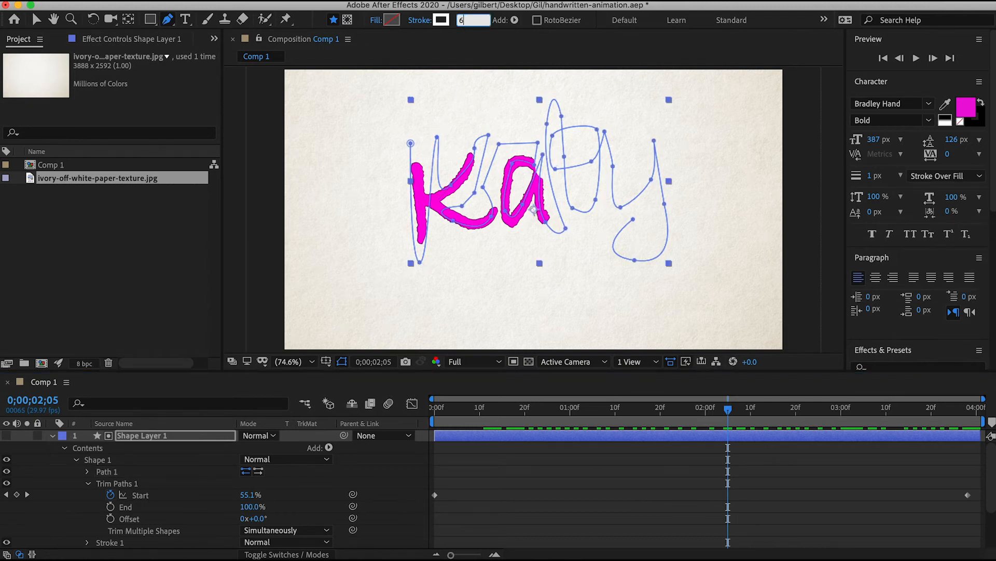
{"action": "key", "text": "Return"}
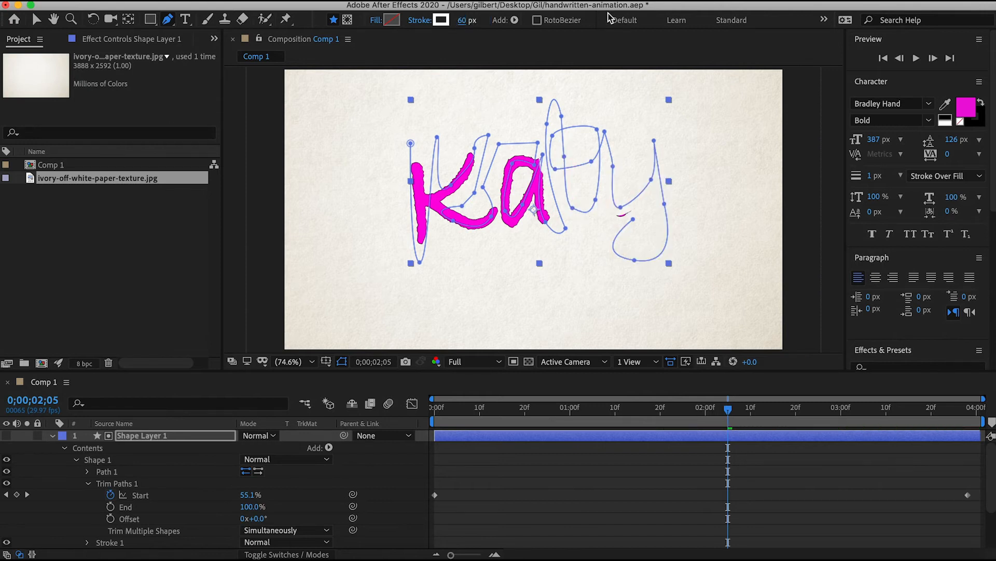
Step: Preview the writing animation and nudge the path point at the base of the last letter's bowl downward over the stray mark
{"action": "key", "text": "space"}
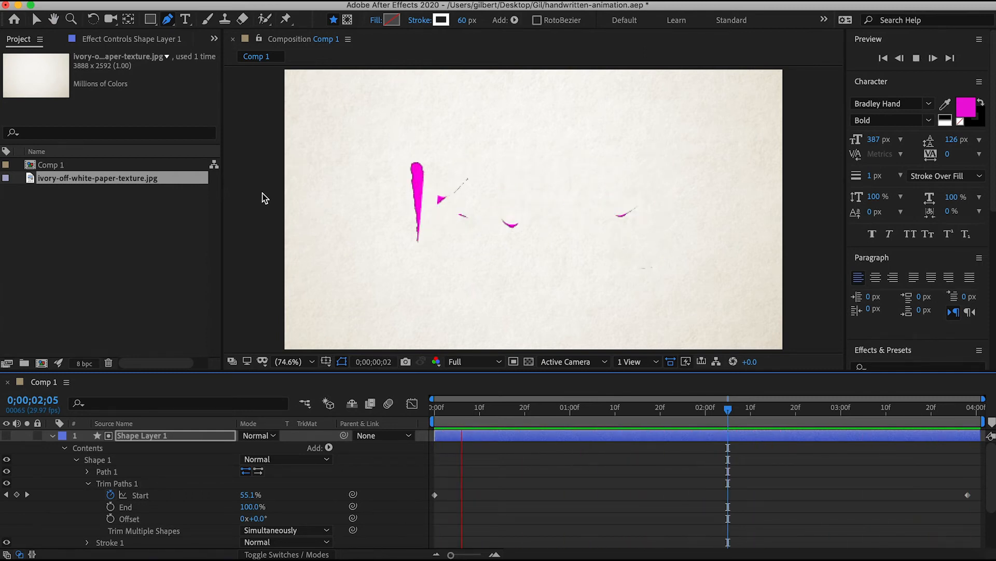
{"action": "key", "text": "space"}
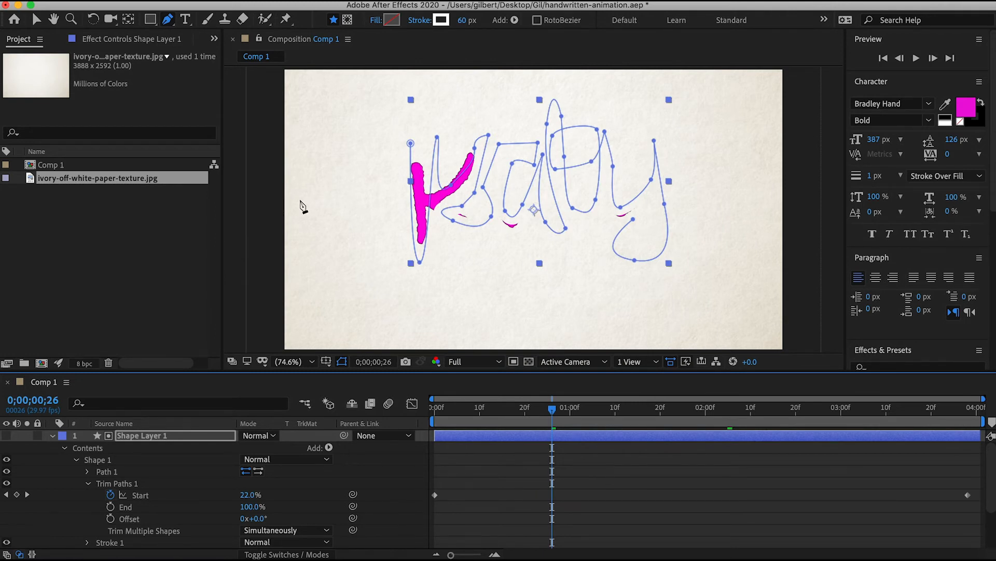
{"action": "key", "text": "space"}
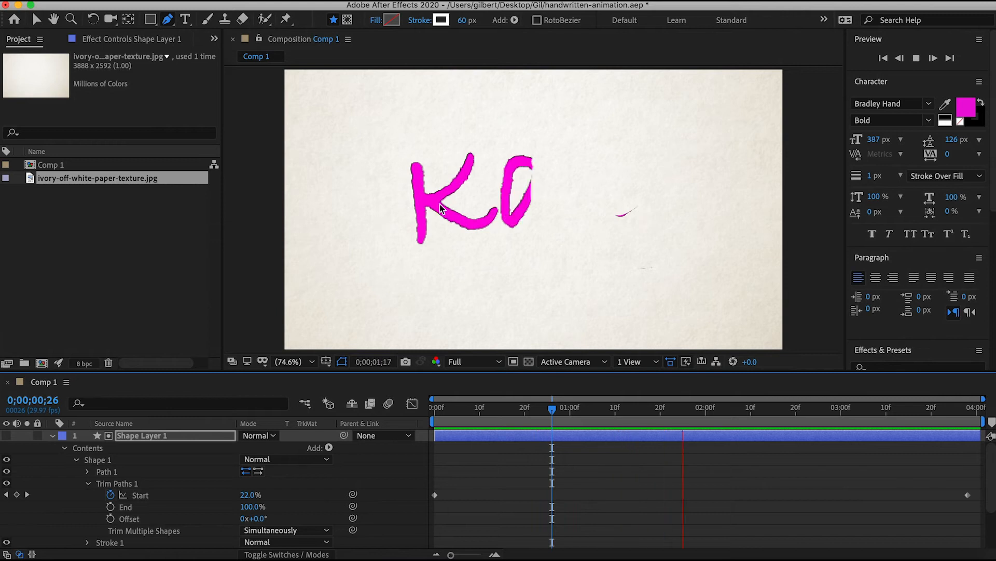
{"action": "key", "text": "space"}
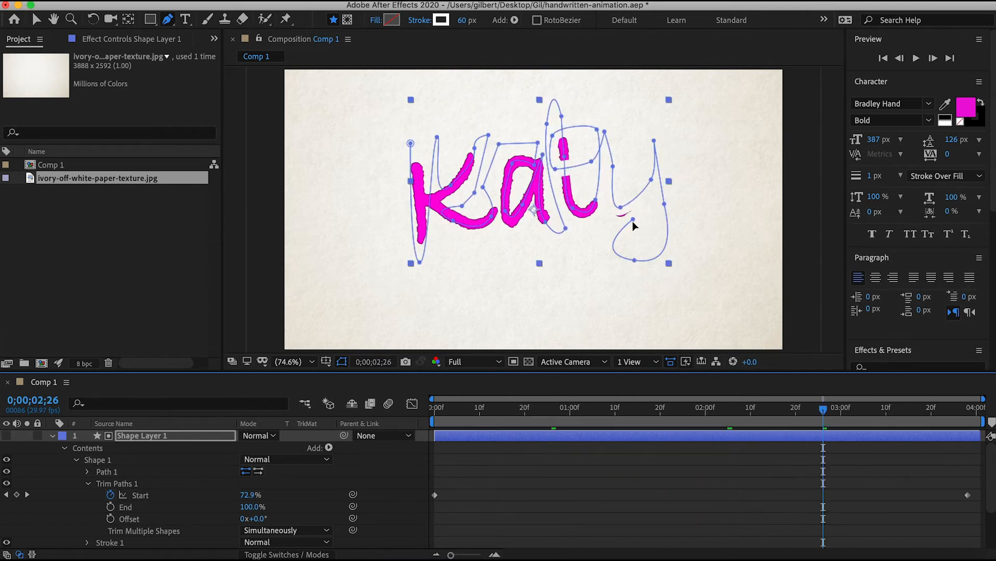
{"action": "left_click", "coordinate": [621, 214]}
{"action": "left_click_drag", "start_coordinate": [621, 214], "coordinate": [621, 210]}
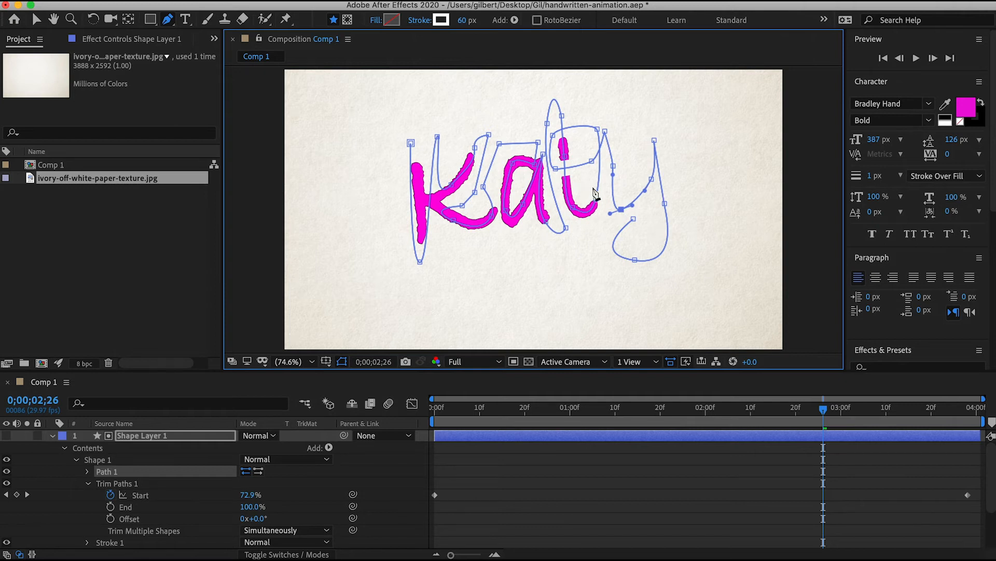
Step: Lower the path point at the base of the second letter and play the animation in short bursts up to 0;00;02;27
{"action": "key", "text": "space"}
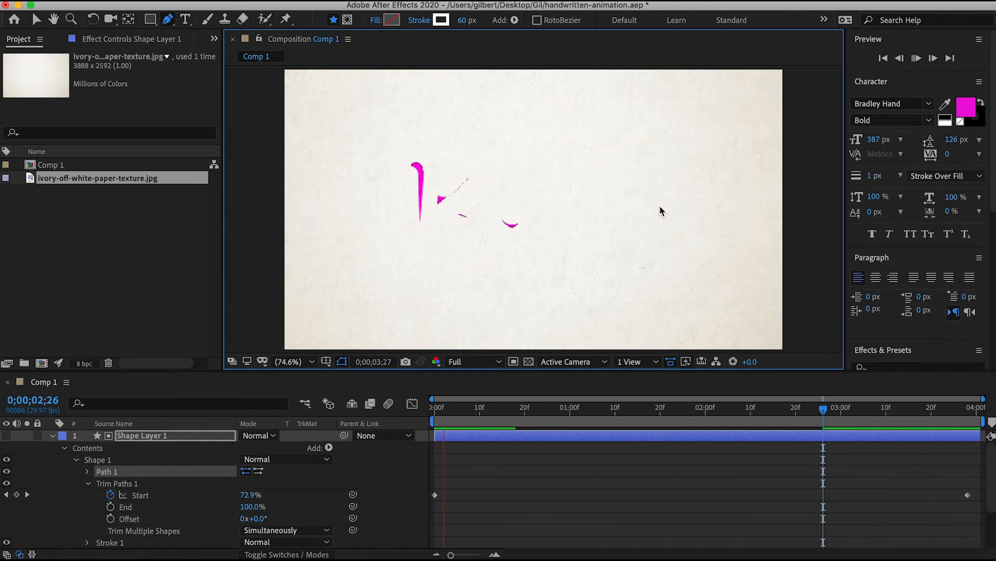
{"action": "key", "text": "space"}
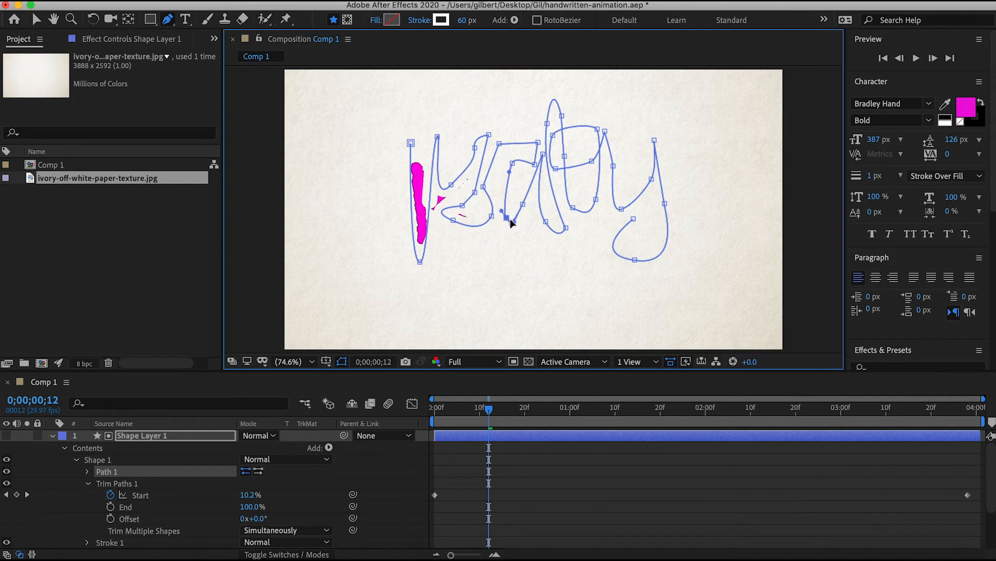
{"action": "key", "text": "space"}
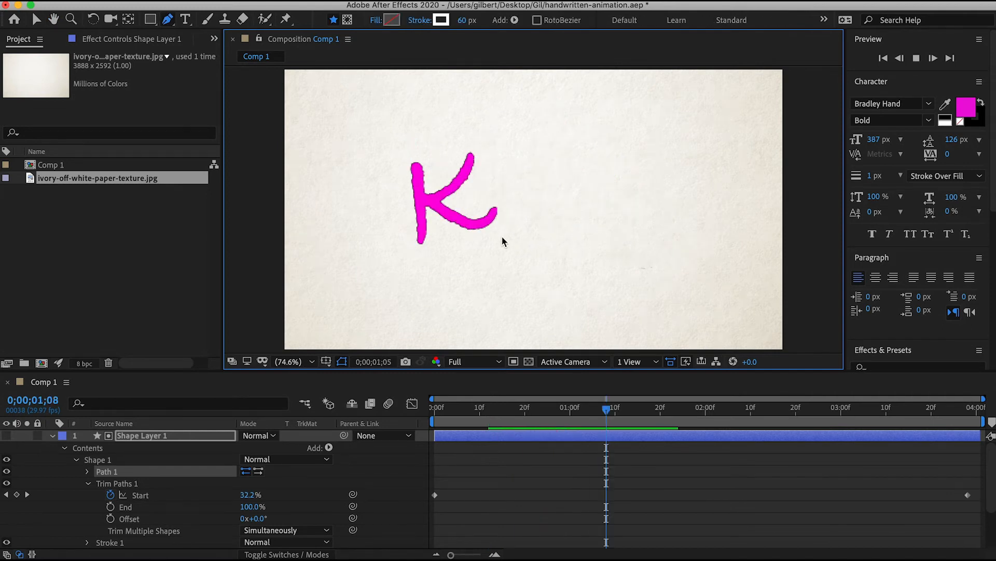
{"action": "key", "text": "space"}
{"action": "key", "text": "space"}
{"action": "key", "text": "space"}
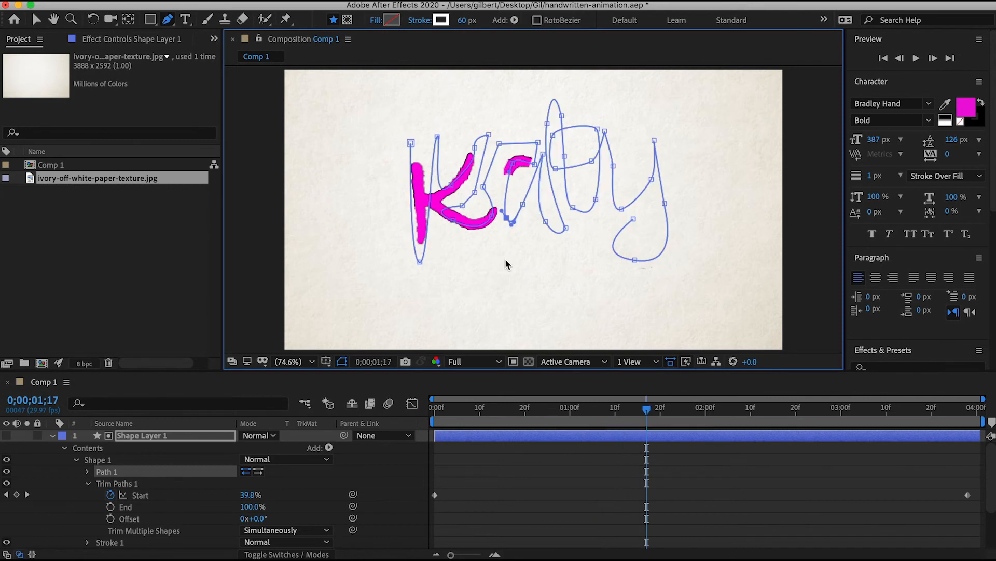
{"action": "key", "text": "space"}
{"action": "key", "text": "space"}
{"action": "key", "text": "space"}
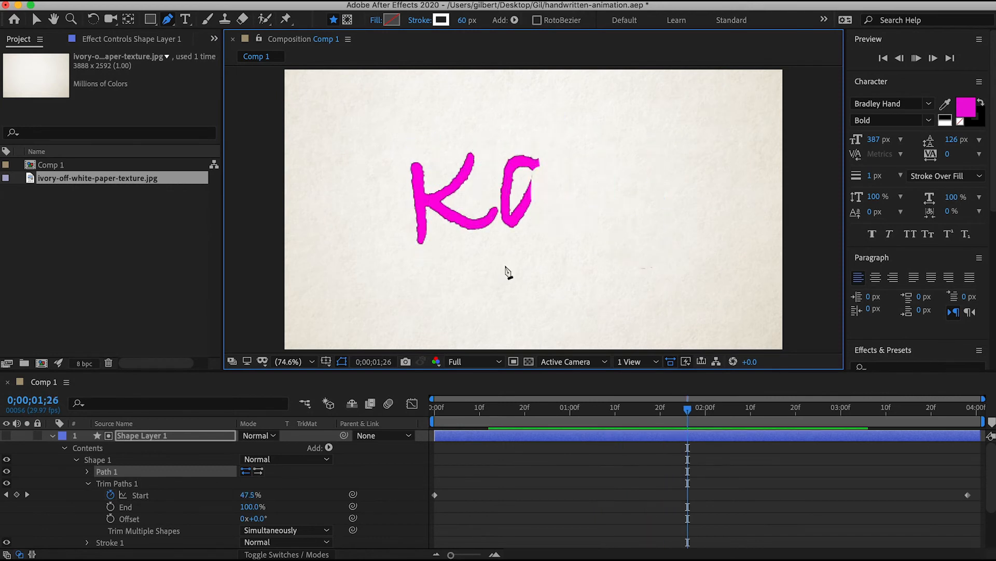
{"action": "key", "text": "space"}
{"action": "key", "text": "space"}
{"action": "key", "text": "space"}
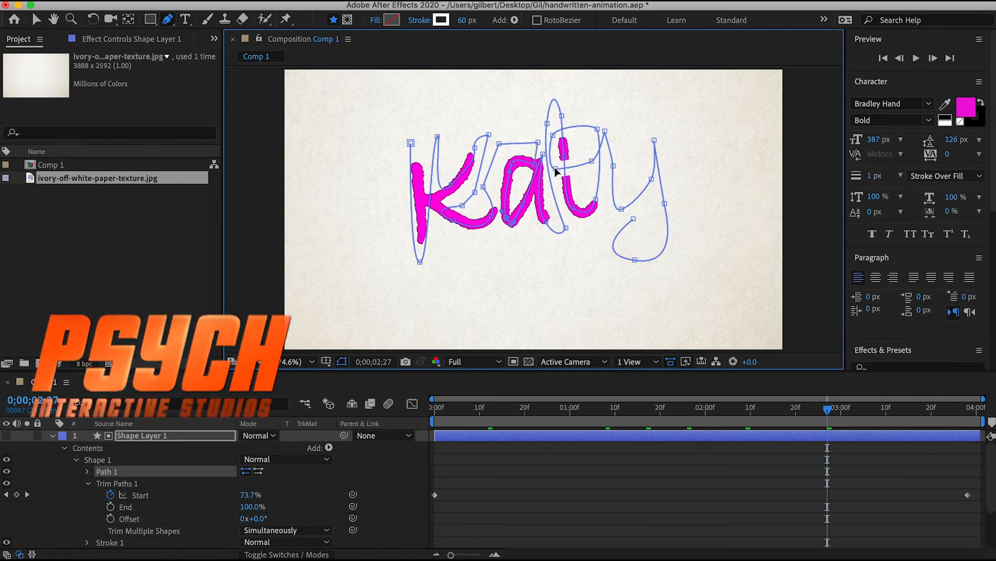
Step: Reposition the path points linking the third letter's crossbar to the start of the last letter so the path clears the strokes
{"action": "mouse_move", "coordinate": [592, 161]}
{"action": "left_mouse_down"}
{"action": "mouse_move", "coordinate": [553, 152]}
{"action": "mouse_move", "coordinate": [569, 155]}
{"action": "mouse_move", "coordinate": [553, 172]}
{"action": "mouse_move", "coordinate": [566, 156]}
{"action": "mouse_move", "coordinate": [557, 131]}
{"action": "mouse_move", "coordinate": [603, 146]}
{"action": "mouse_move", "coordinate": [577, 137]}
{"action": "left_mouse_up"}
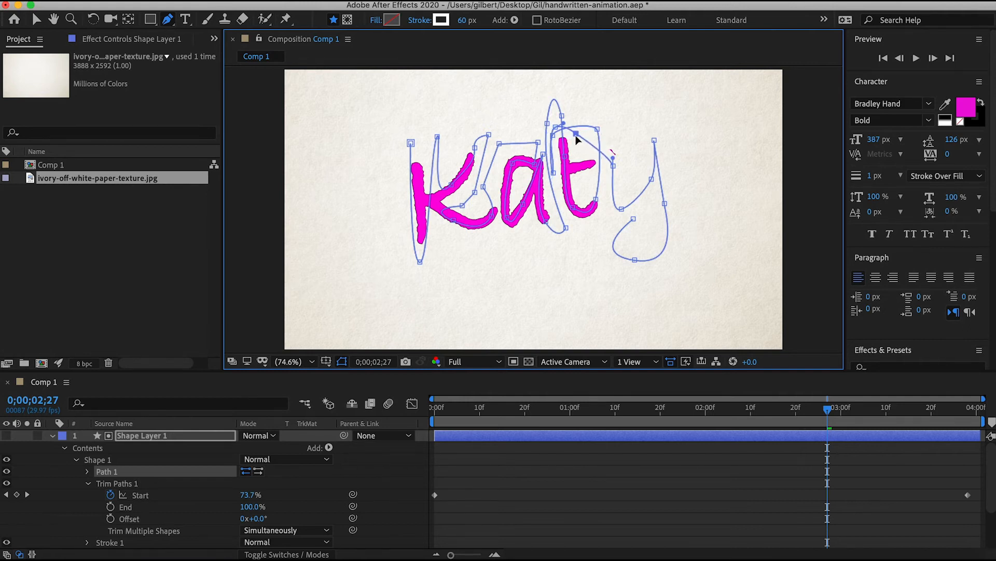
{"action": "left_click_drag", "start_coordinate": [614, 169], "coordinate": [578, 167]}
{"action": "left_click_drag", "start_coordinate": [623, 211], "coordinate": [610, 157]}
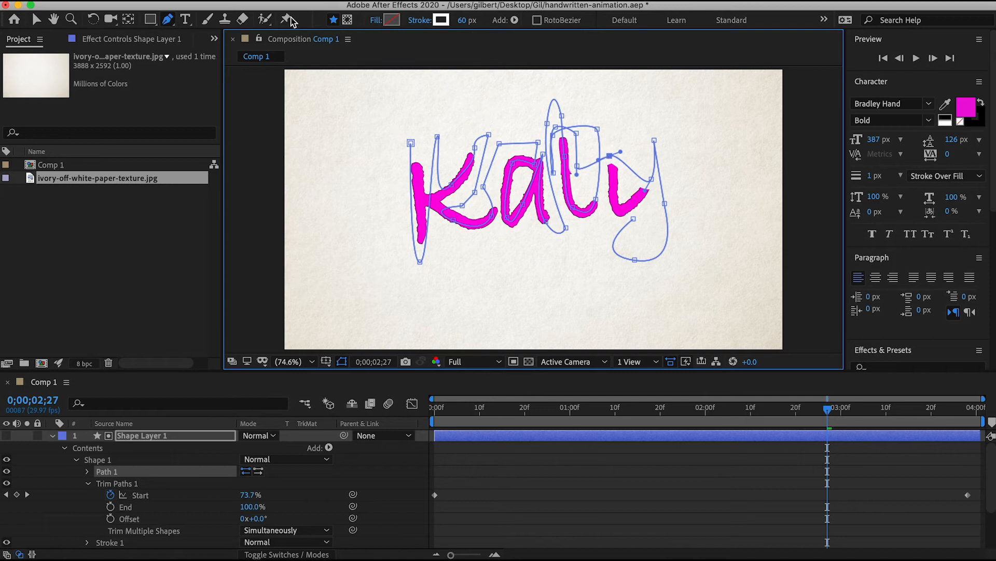
Step: Add a vertex between the last letter's starting point and its right arm, and move it down to the base of the bowl
{"action": "left_click_drag", "start_coordinate": [173, 28], "coordinate": [218, 33]}
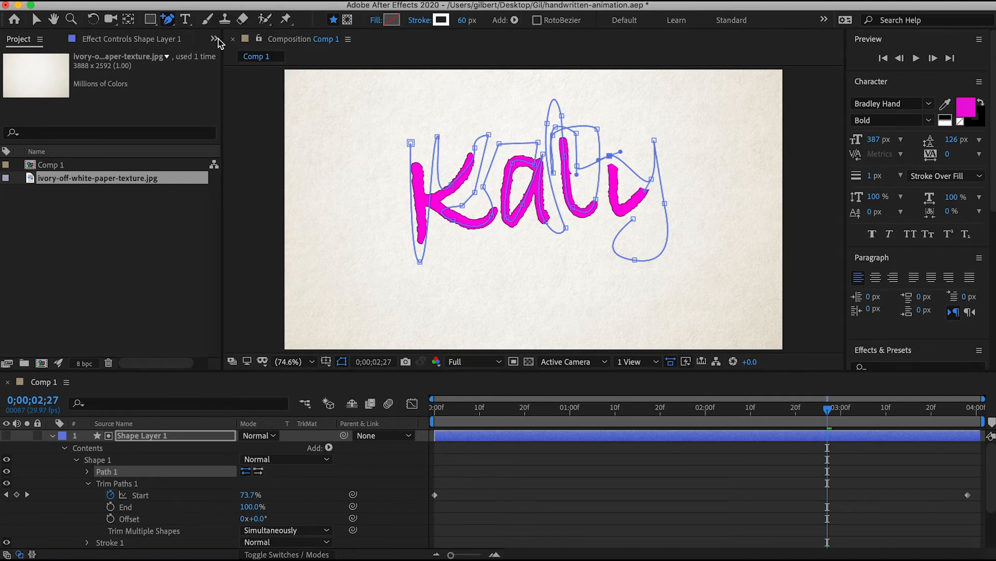
{"action": "left_click", "coordinate": [632, 171]}
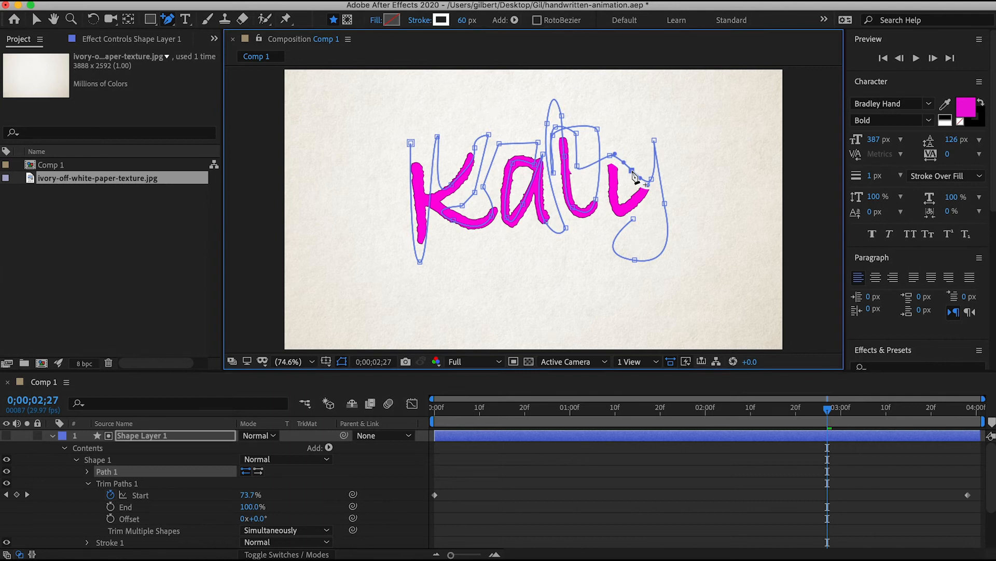
{"action": "left_click_drag", "start_coordinate": [628, 178], "coordinate": [622, 203]}
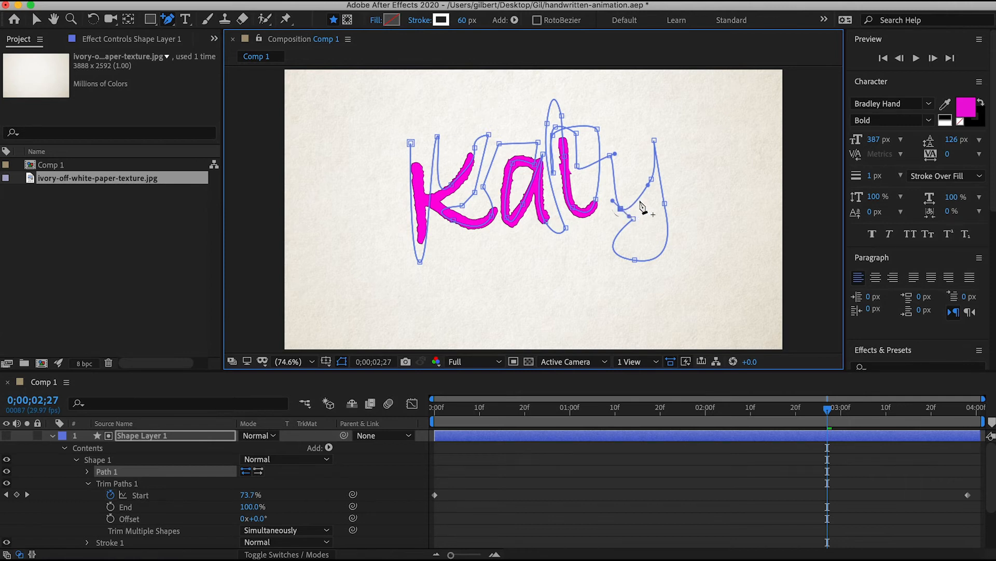
Step: Preview the writing animation from 0;00;02;27 and again from the start to examine how each letter is revealed
{"action": "key", "text": "space"}
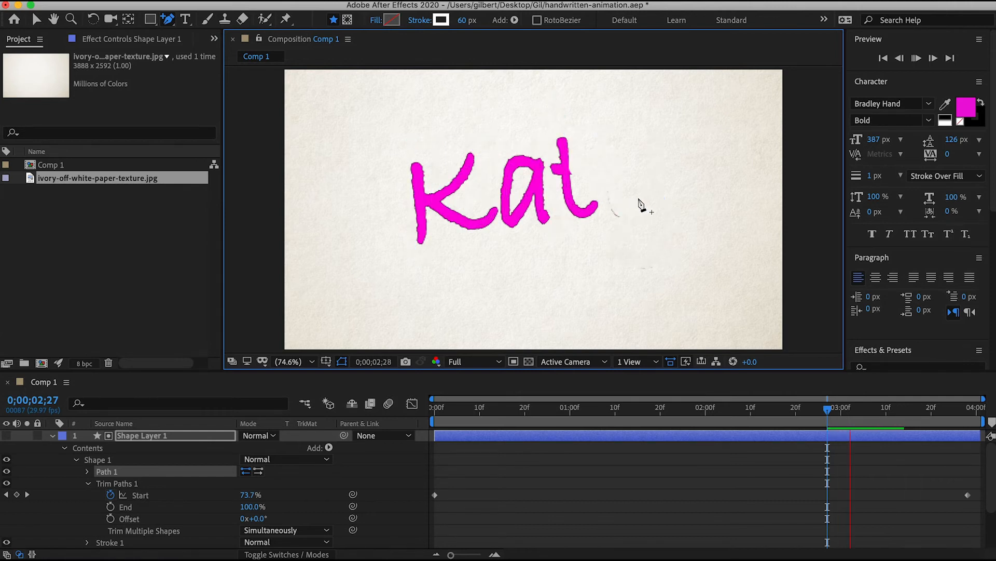
{"action": "key", "text": "space"}
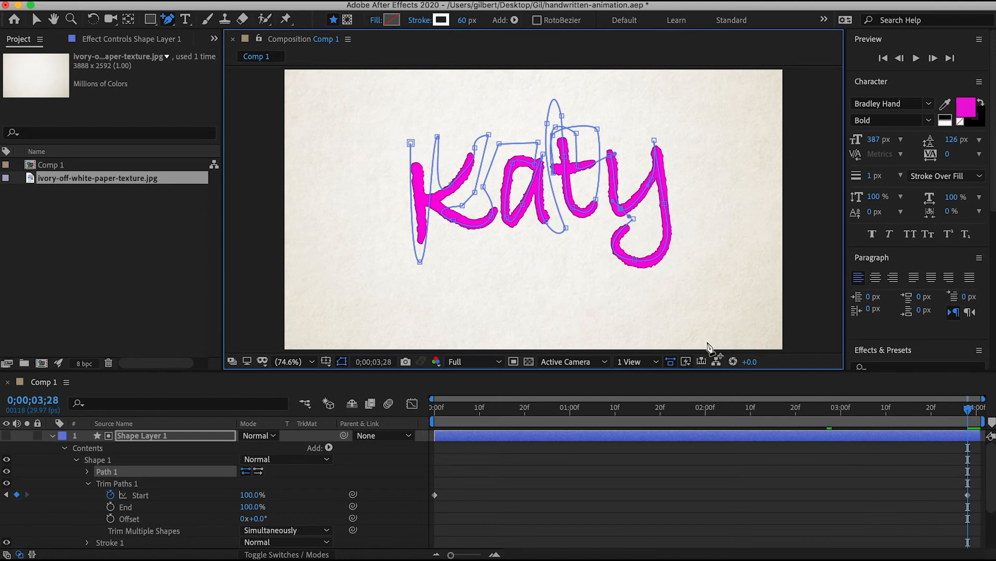
{"action": "left_click", "coordinate": [438, 412]}
{"action": "key", "text": "space"}
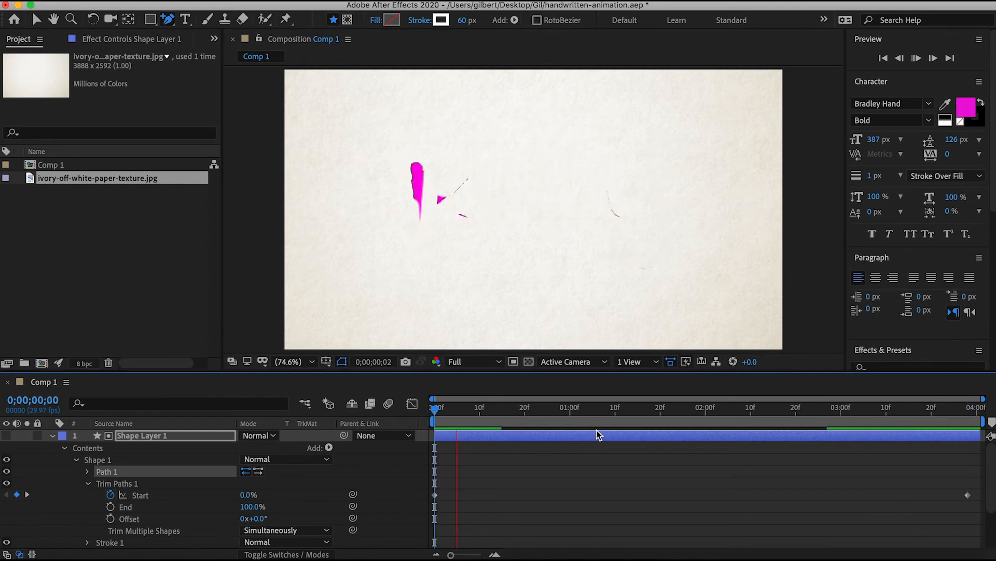
{"action": "key", "text": "space"}
{"action": "key", "text": "space"}
{"action": "key", "text": "space"}
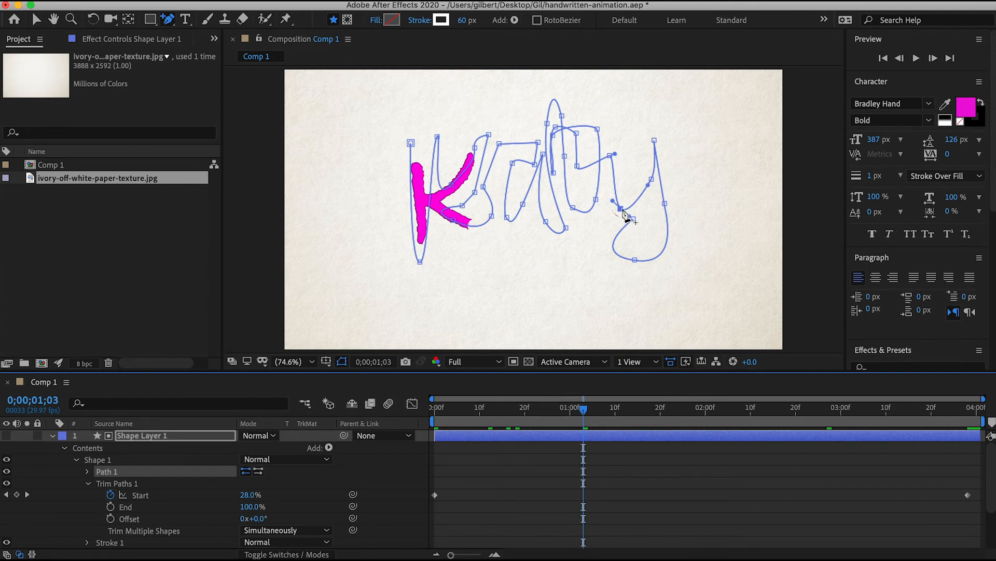
Step: Reshape the curve at the base of the last letter's bowl with the Convert Vertex tool, and shift its point slightly down and left
{"action": "left_click", "coordinate": [167, 19]}
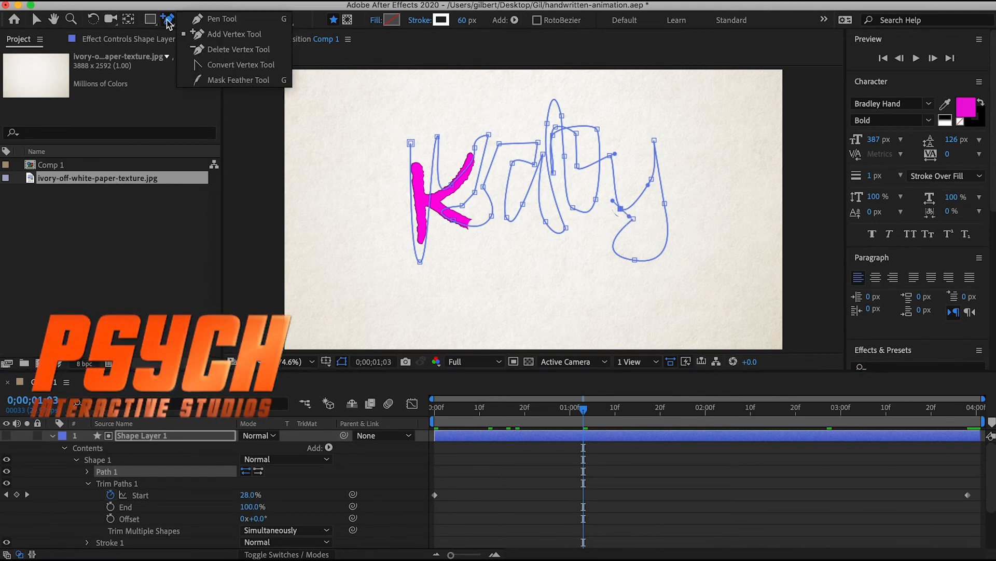
{"action": "left_click", "coordinate": [197, 65]}
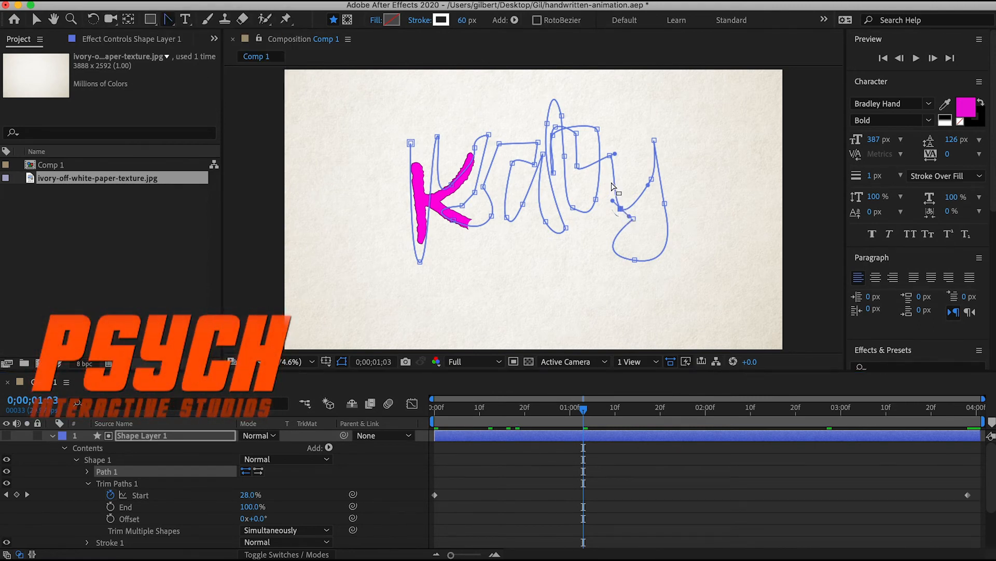
{"action": "left_click", "coordinate": [621, 210]}
{"action": "left_click_drag", "start_coordinate": [617, 213], "coordinate": [631, 213]}
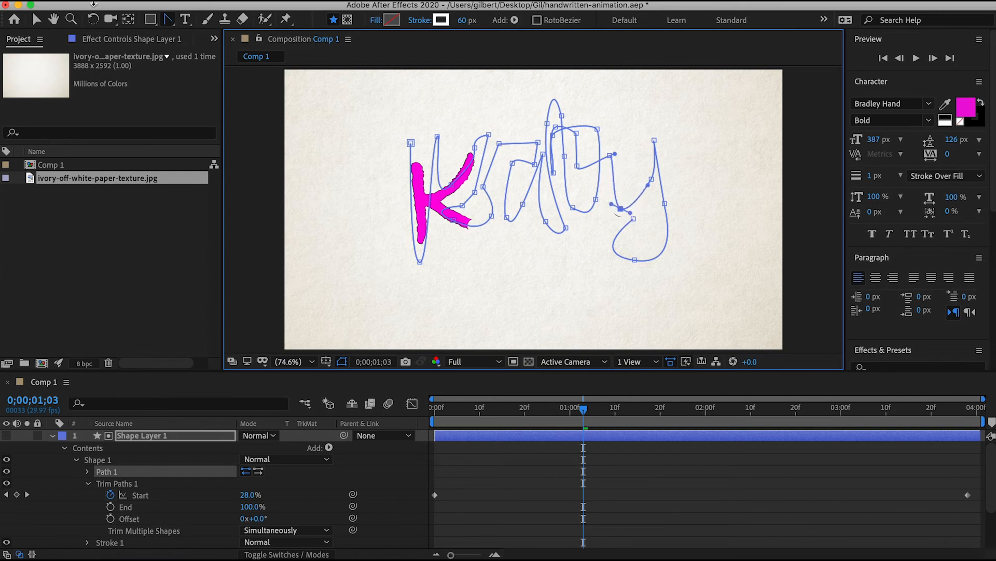
{"action": "left_click", "coordinate": [37, 20]}
{"action": "left_click_drag", "start_coordinate": [621, 210], "coordinate": [635, 220]}
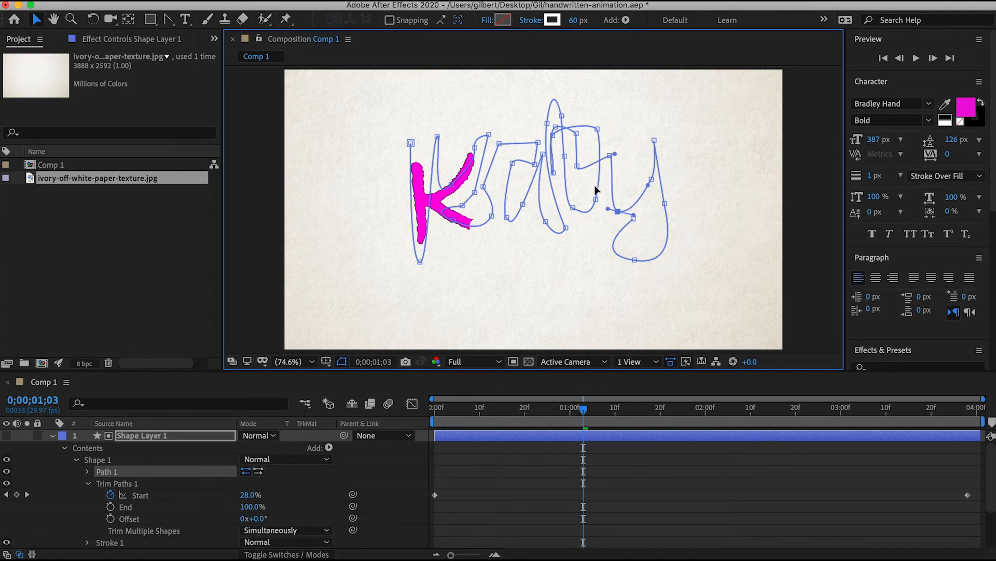
Step: Adjust the path point at the base of the third letter slightly downward and preview the writing animation
{"action": "left_click", "coordinate": [573, 209]}
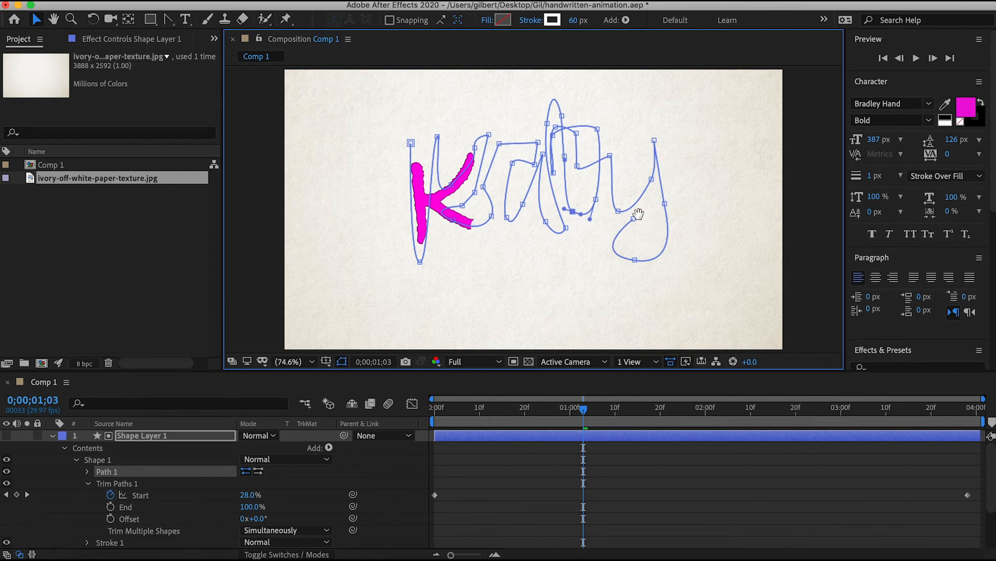
{"action": "key", "text": "space"}
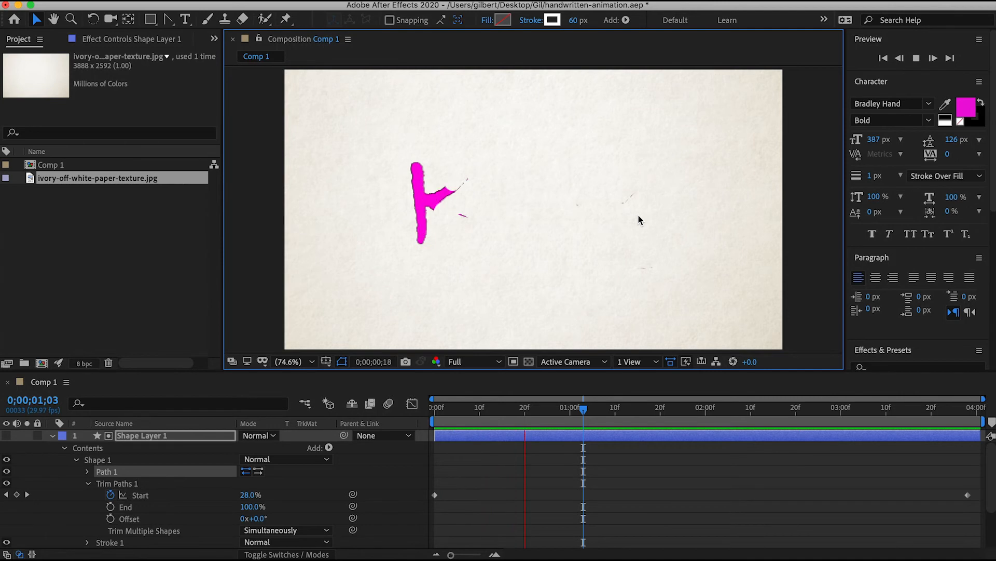
{"action": "key", "text": "space"}
{"action": "key", "text": "space"}
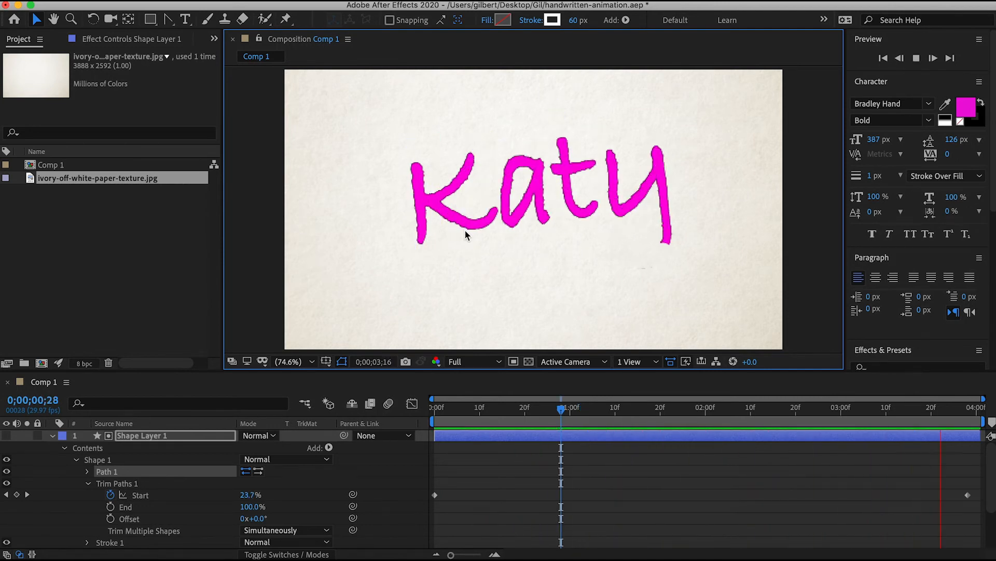
{"action": "key", "text": "space"}
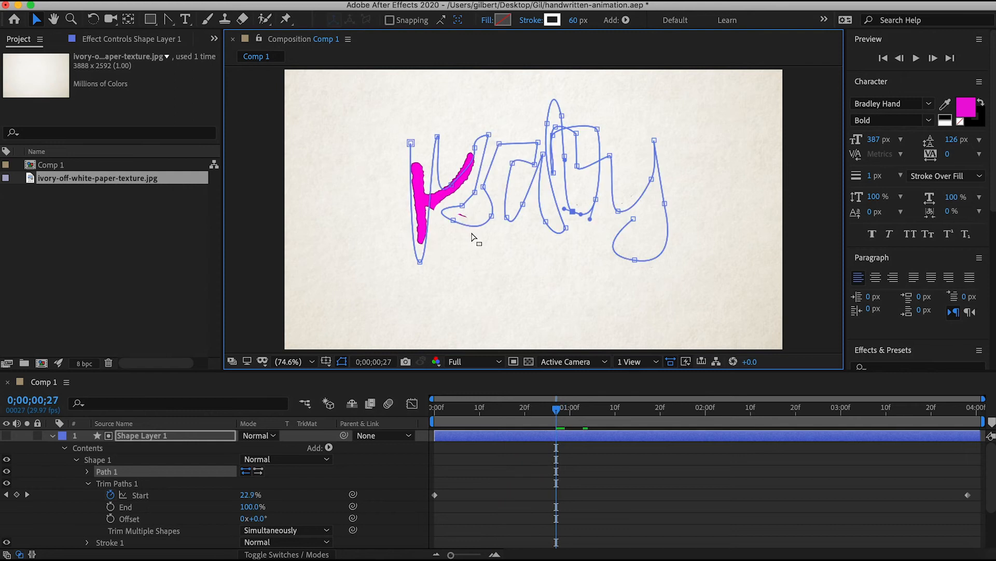
Step: Shift the path point at the start of the first letter's lower leg slightly right and preview the writing animation
{"action": "left_click_drag", "start_coordinate": [454, 220], "coordinate": [457, 219]}
{"action": "key", "text": "space"}
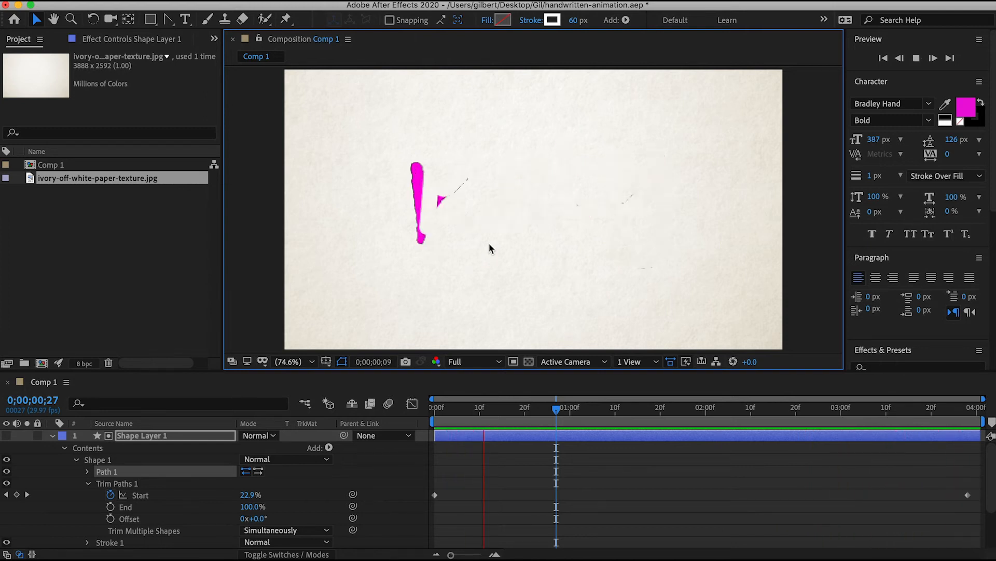
{"action": "key", "text": "space"}
Step: Return to the first frame and move the path's starting point slightly right and down above the first letter's stem
{"action": "left_click_drag", "start_coordinate": [530, 410], "coordinate": [435, 410]}
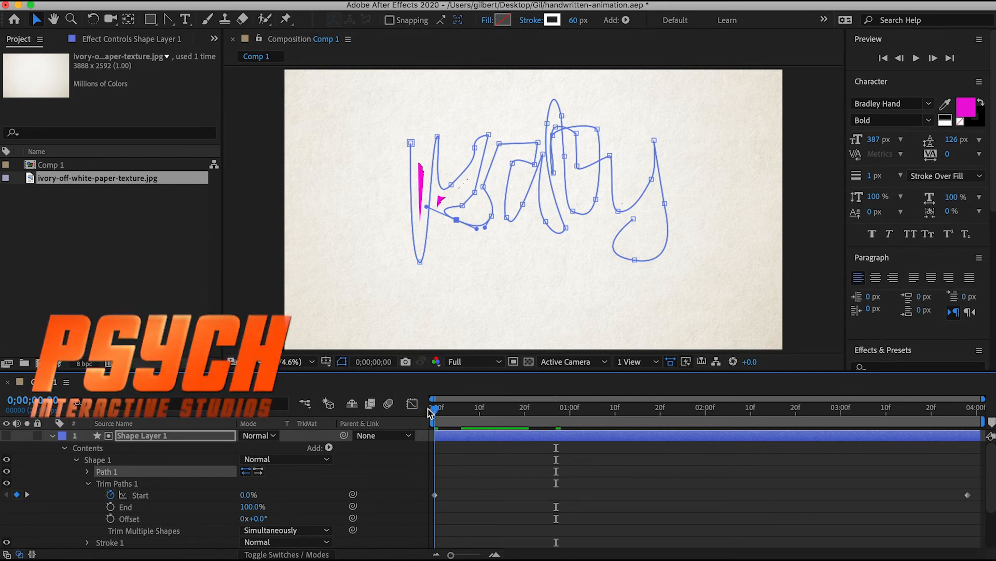
{"action": "left_click", "coordinate": [411, 144]}
{"action": "left_click_drag", "start_coordinate": [411, 146], "coordinate": [421, 150]}
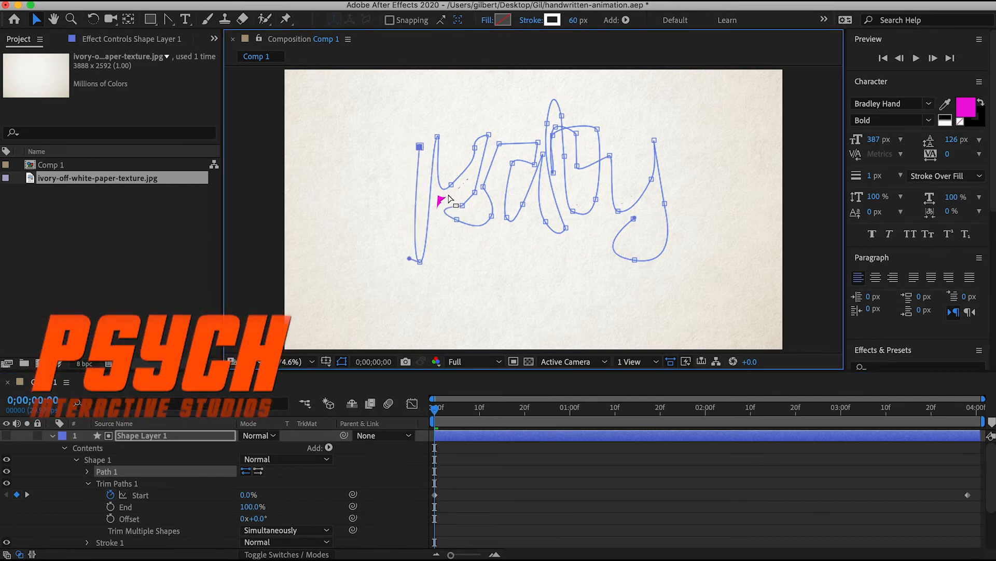
{"action": "left_click", "coordinate": [438, 137]}
{"action": "left_click_drag", "start_coordinate": [428, 208], "coordinate": [430, 214]}
{"action": "key", "text": "super+z"}
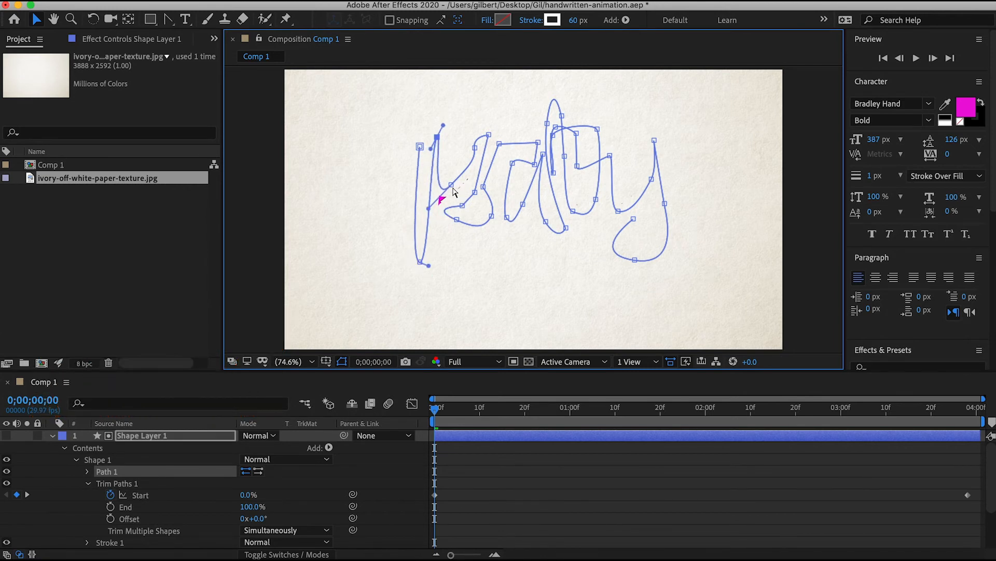
Step: Move the path point where the first letter's upper arm meets the stem down and left, preview the animation, and go to 0;00;00;09
{"action": "left_click_drag", "start_coordinate": [452, 184], "coordinate": [447, 196]}
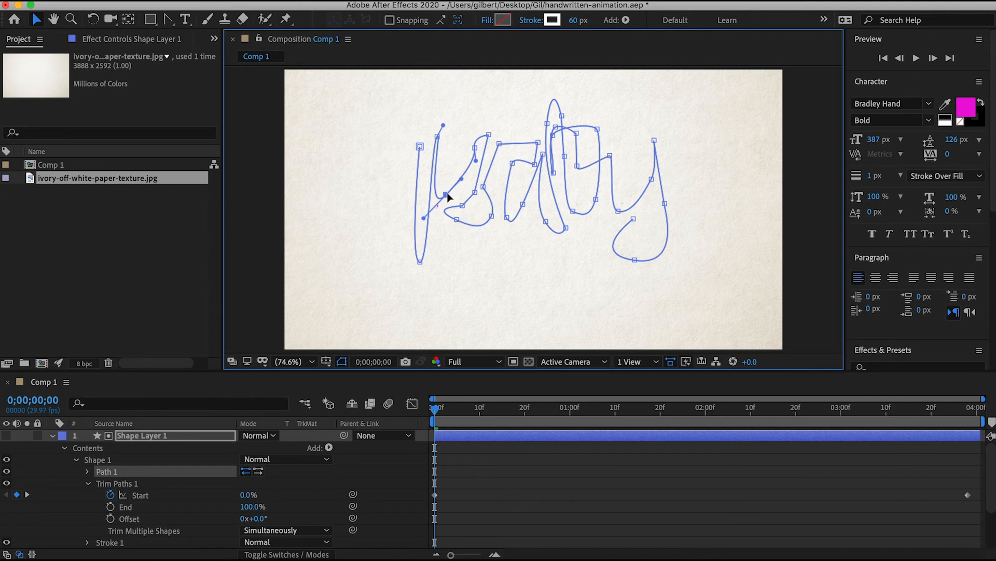
{"action": "left_click_drag", "start_coordinate": [450, 193], "coordinate": [447, 199]}
{"action": "left_click", "coordinate": [533, 479]}
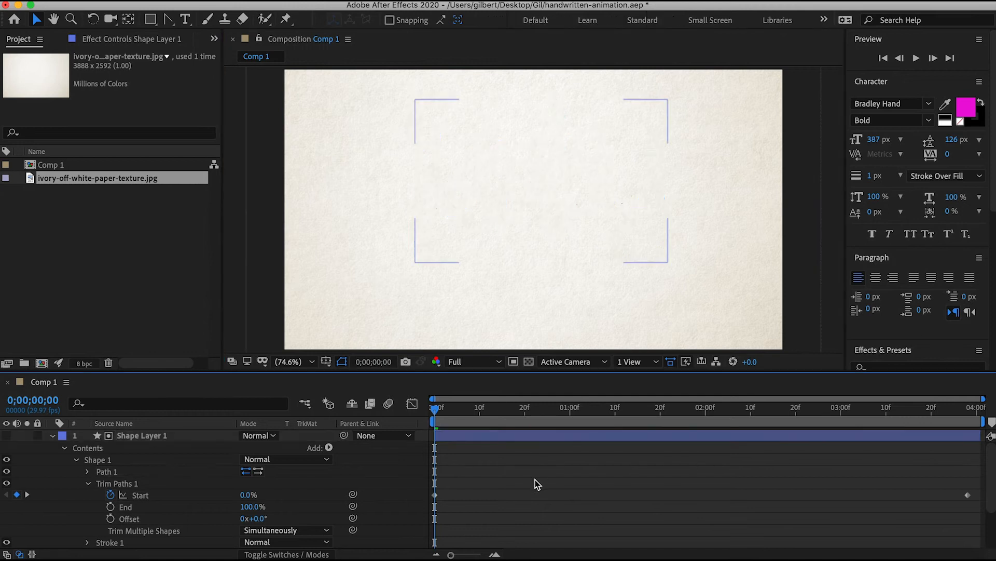
{"action": "key", "text": "space"}
{"action": "key", "text": "space"}
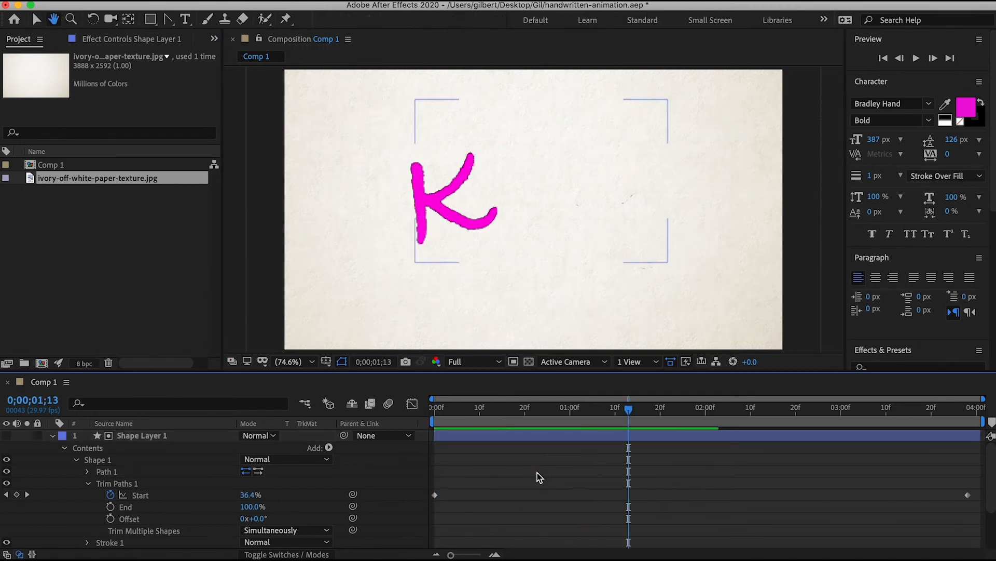
{"action": "mouse_move", "coordinate": [469, 410]}
{"action": "left_mouse_down"}
{"action": "mouse_move", "coordinate": [441, 414]}
{"action": "mouse_move", "coordinate": [477, 415]}
{"action": "left_mouse_up"}
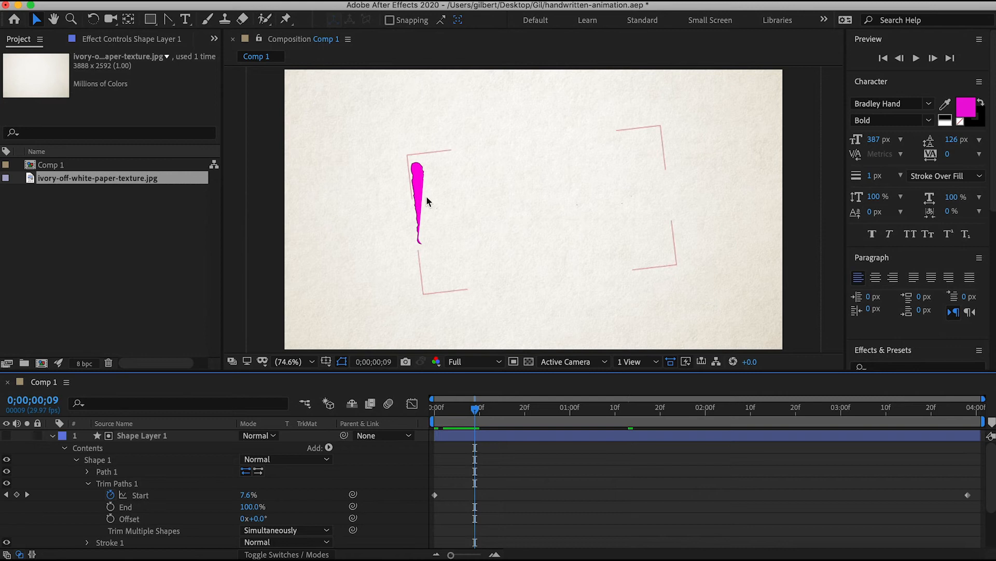
{"action": "left_click", "coordinate": [130, 438]}
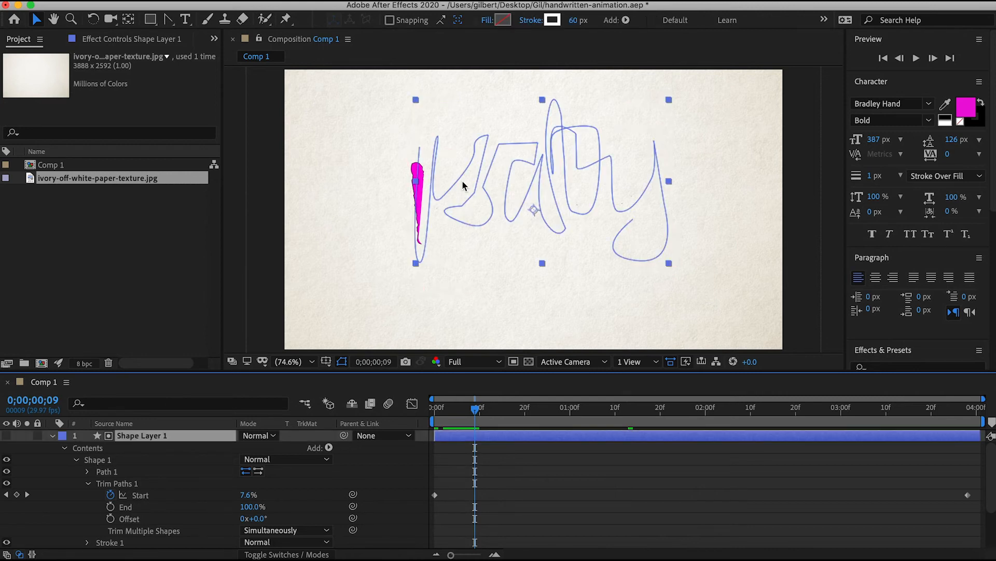
{"action": "left_click_drag", "start_coordinate": [417, 268], "coordinate": [425, 261]}
{"action": "key", "text": "super+z"}
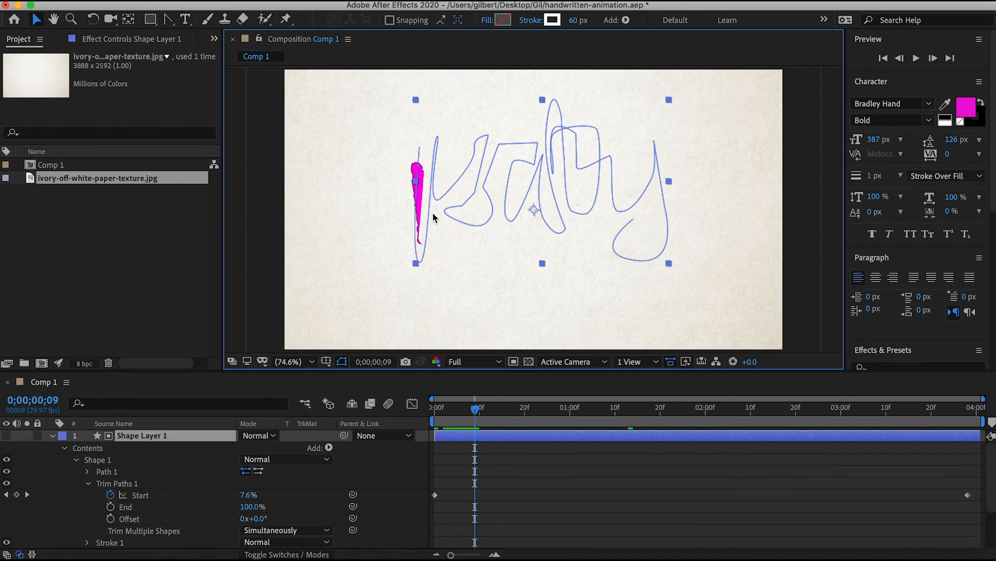
{"action": "left_click", "coordinate": [473, 314]}
{"action": "left_click", "coordinate": [451, 203]}
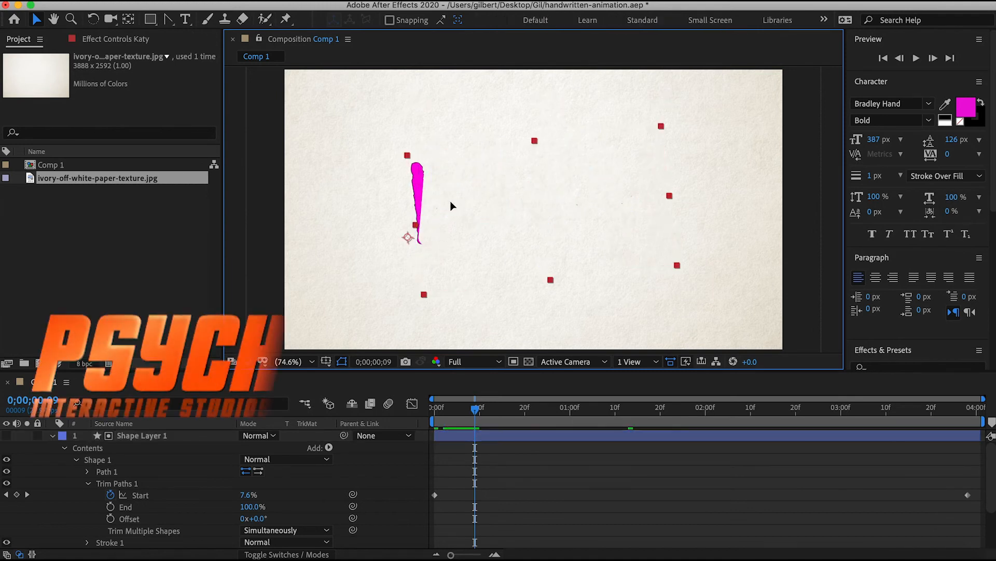
Step: Move the path point below the first letter's stem slightly right, level its curve handles, and preview the animation
{"action": "left_click", "coordinate": [139, 435]}
{"action": "left_click", "coordinate": [137, 484]}
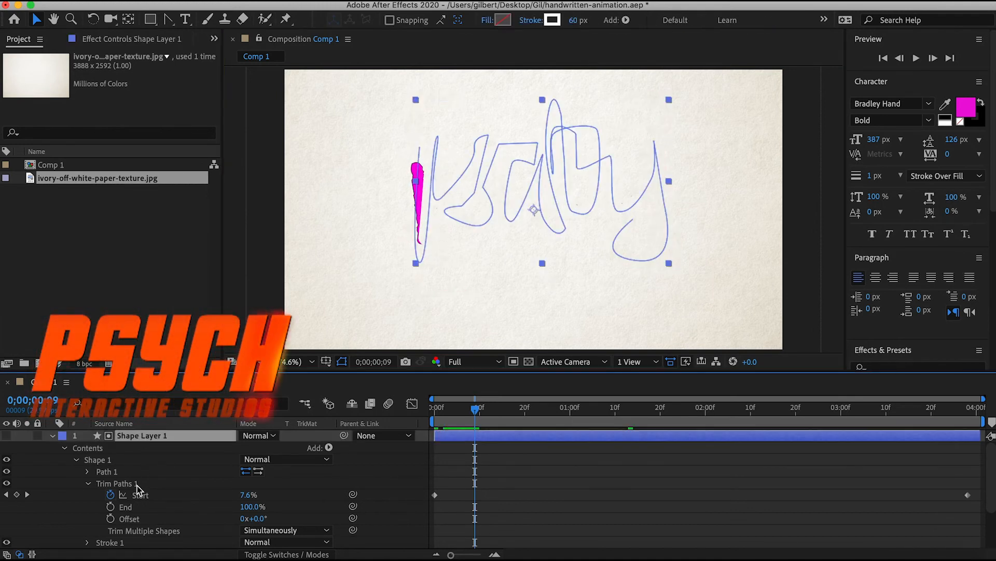
{"action": "left_click", "coordinate": [420, 261]}
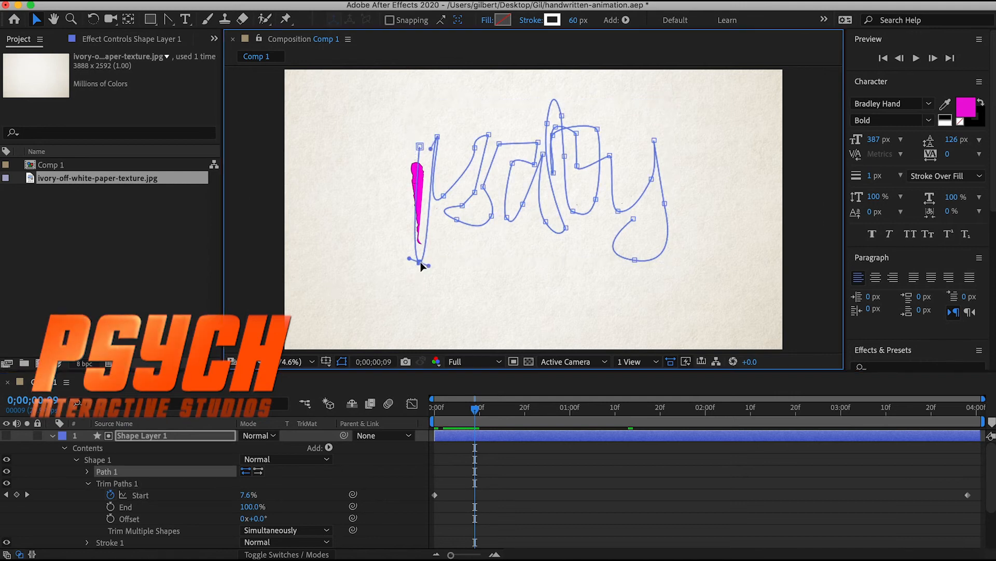
{"action": "mouse_move", "coordinate": [429, 264]}
{"action": "left_mouse_down"}
{"action": "mouse_move", "coordinate": [438, 260]}
{"action": "mouse_move", "coordinate": [425, 260]}
{"action": "left_mouse_up"}
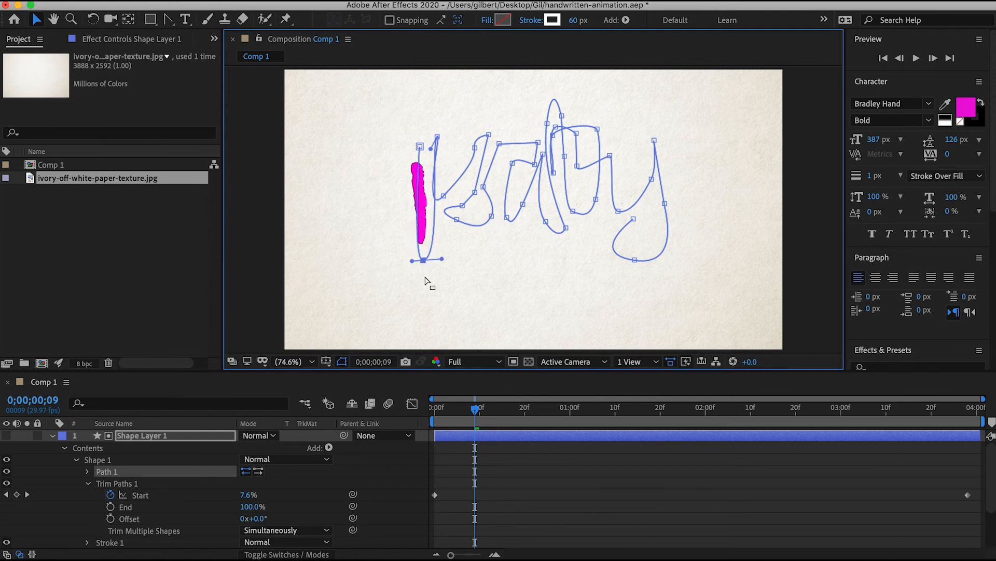
{"action": "key", "text": "space"}
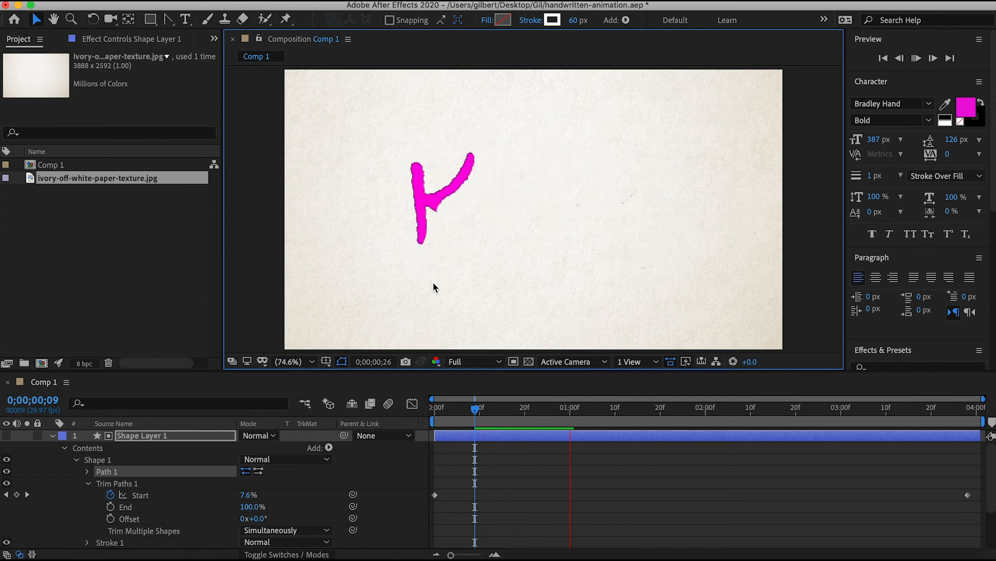
{"action": "key", "text": "space"}
Step: At the first frame, shift the path's starting point slightly left, shorten the handles of the point below the stem, and preview the animation
{"action": "left_click_drag", "start_coordinate": [504, 408], "coordinate": [435, 408]}
{"action": "left_click_drag", "start_coordinate": [412, 260], "coordinate": [419, 261]}
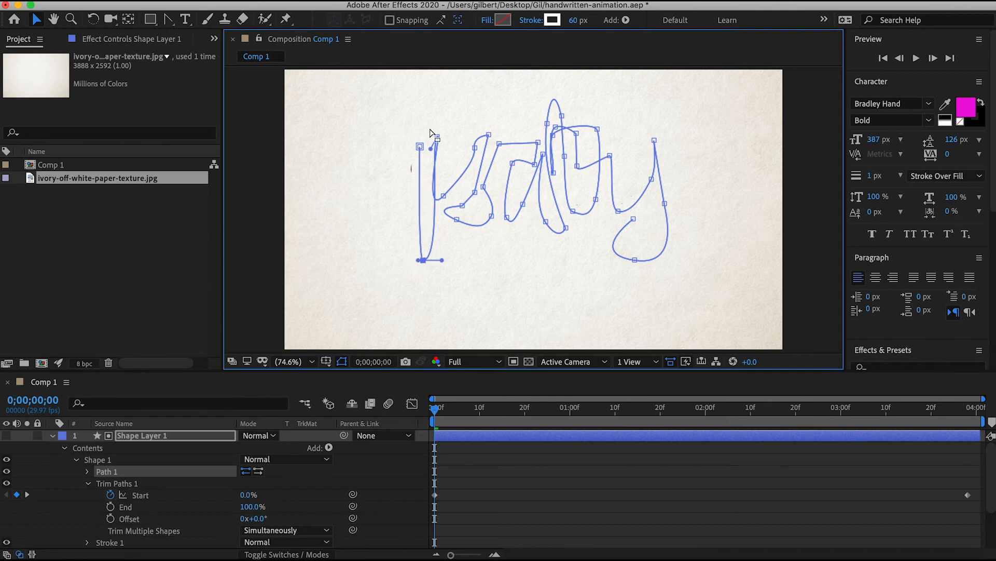
{"action": "left_click_drag", "start_coordinate": [423, 148], "coordinate": [419, 148]}
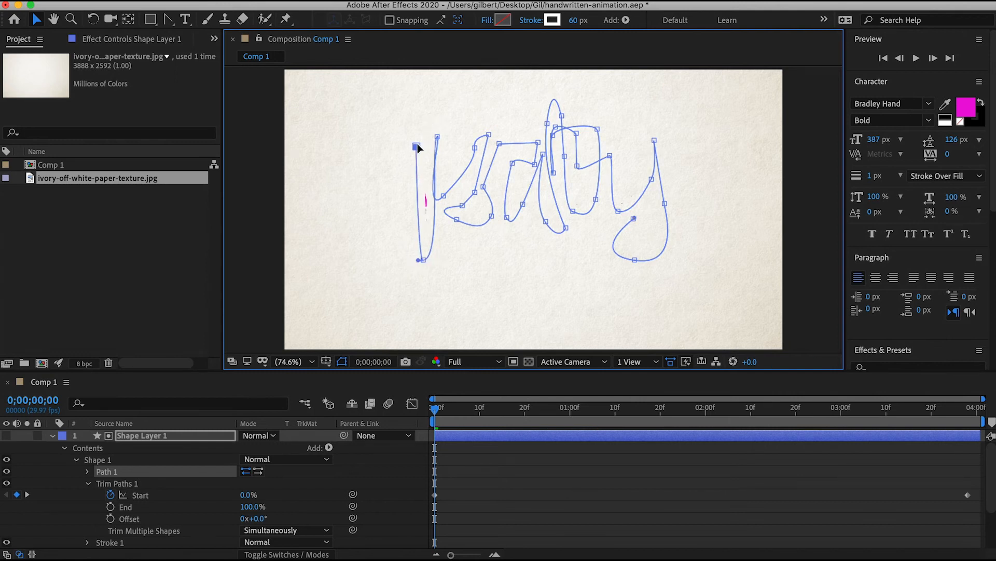
{"action": "mouse_move", "coordinate": [424, 261]}
{"action": "left_mouse_down"}
{"action": "mouse_move", "coordinate": [446, 262]}
{"action": "mouse_move", "coordinate": [416, 260]}
{"action": "mouse_move", "coordinate": [437, 258]}
{"action": "left_mouse_up"}
{"action": "key", "text": "space"}
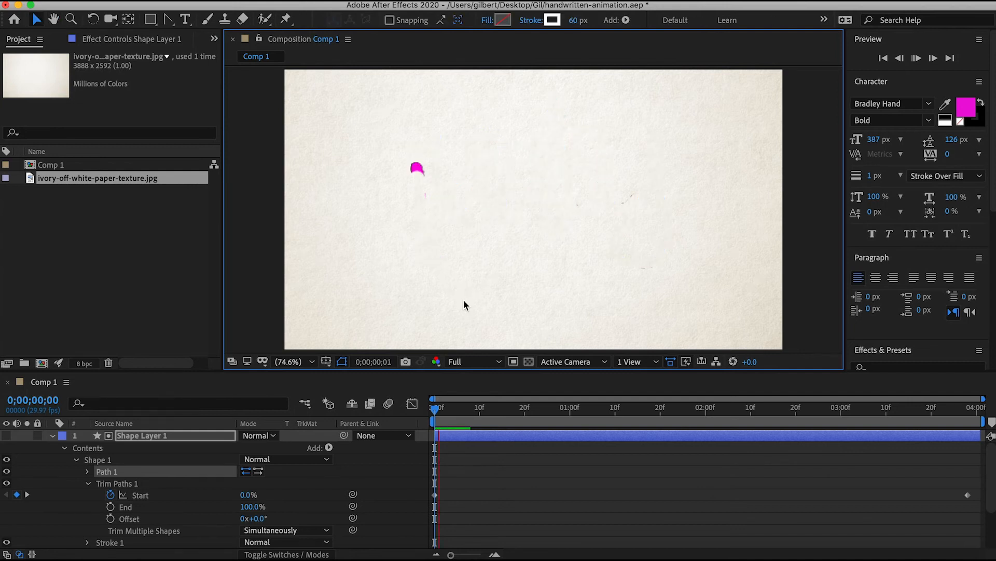
{"action": "key", "text": "space"}
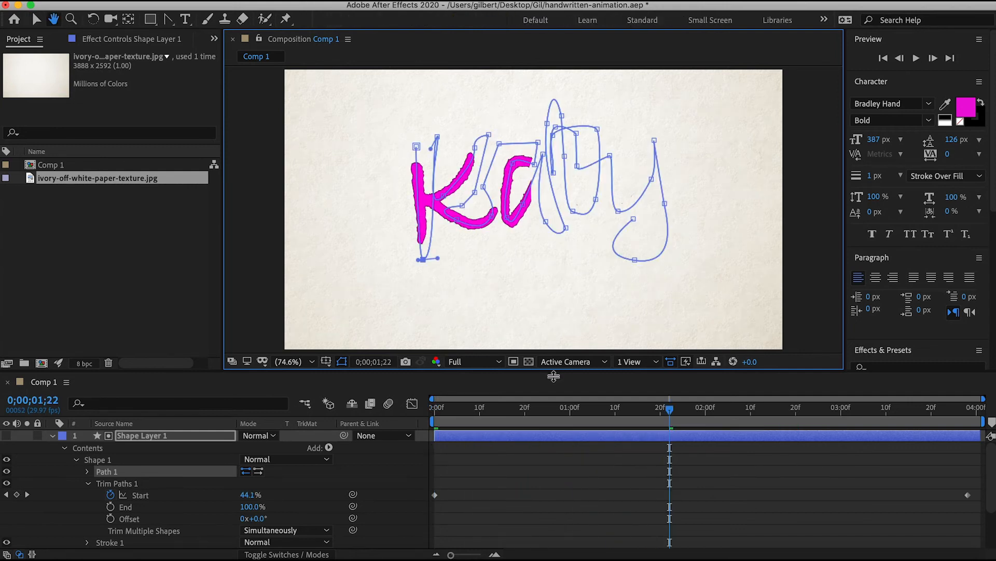
Step: At 0;00;00;05, fine-tune the handles of the curve between the first letter's stem and upper arm, and preview the animation
{"action": "left_click", "coordinate": [459, 415]}
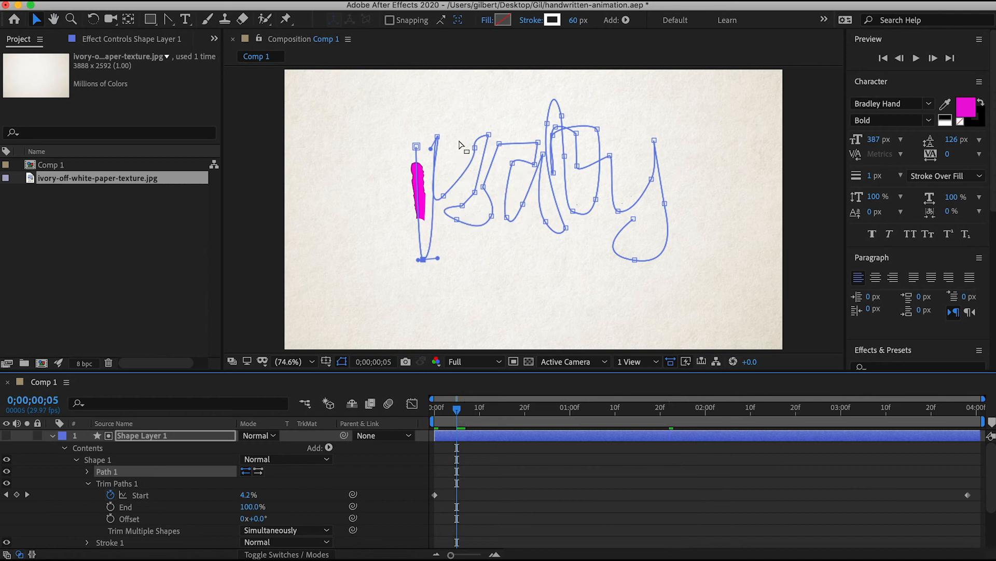
{"action": "left_click_drag", "start_coordinate": [430, 148], "coordinate": [429, 148]}
{"action": "left_click_drag", "start_coordinate": [443, 256], "coordinate": [439, 255]}
{"action": "key", "text": "space"}
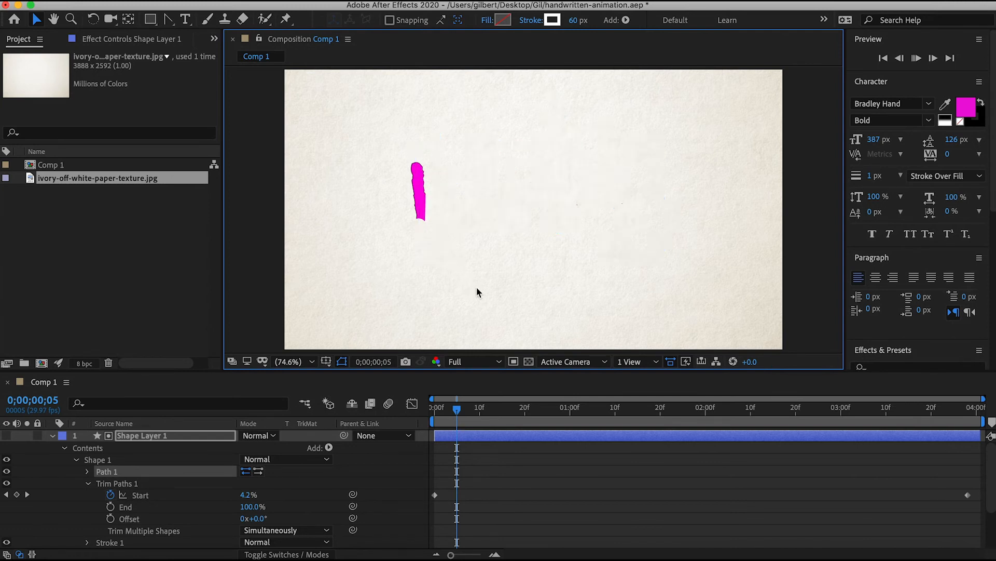
Step: At 0;00;00;11, move the point at the junction of the first letter's upper arm slightly down and preview the whole animation
{"action": "mouse_move", "coordinate": [497, 412]}
{"action": "left_mouse_down"}
{"action": "mouse_move", "coordinate": [449, 413]}
{"action": "mouse_move", "coordinate": [484, 412]}
{"action": "left_mouse_up"}
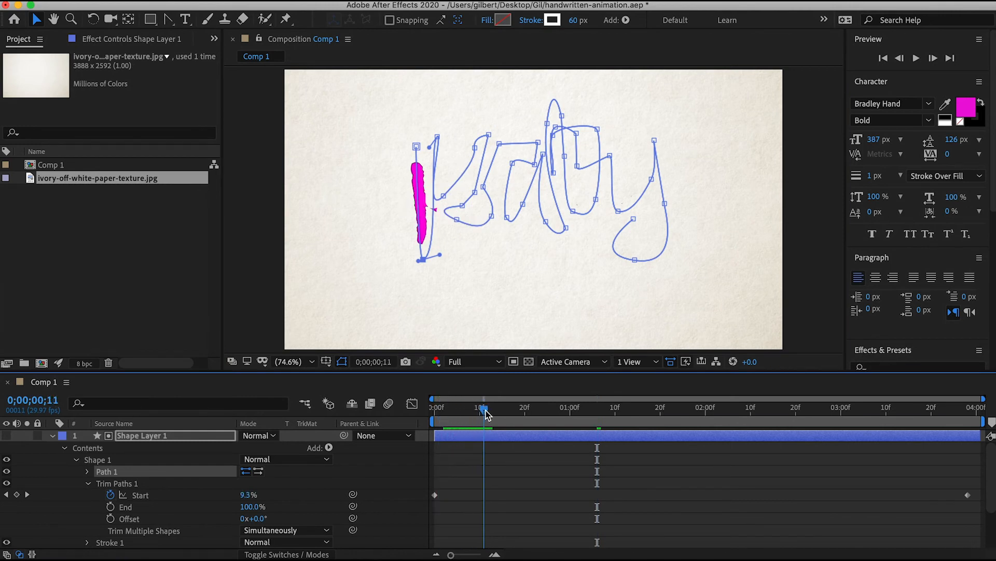
{"action": "left_click_drag", "start_coordinate": [444, 196], "coordinate": [443, 202]}
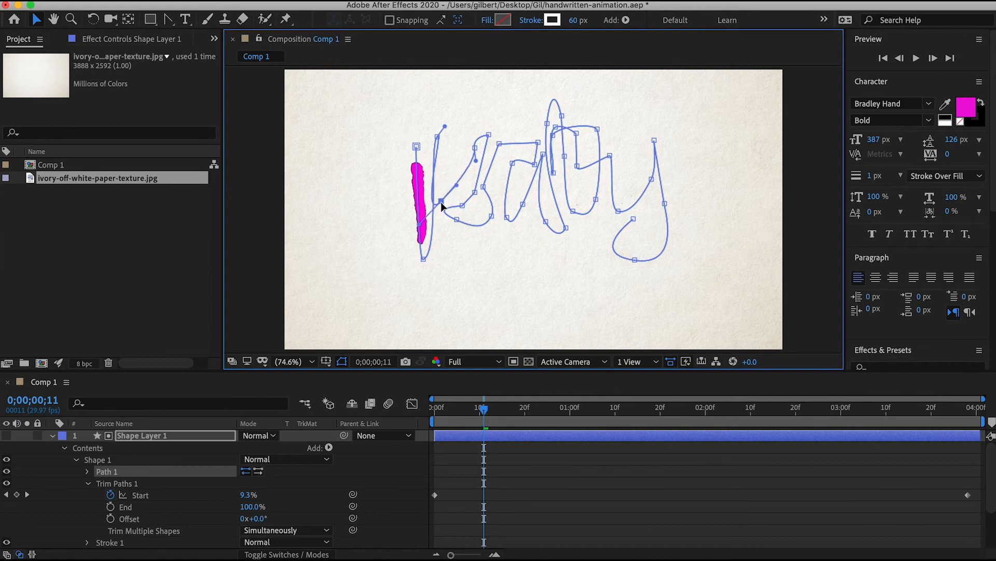
{"action": "key", "text": "space"}
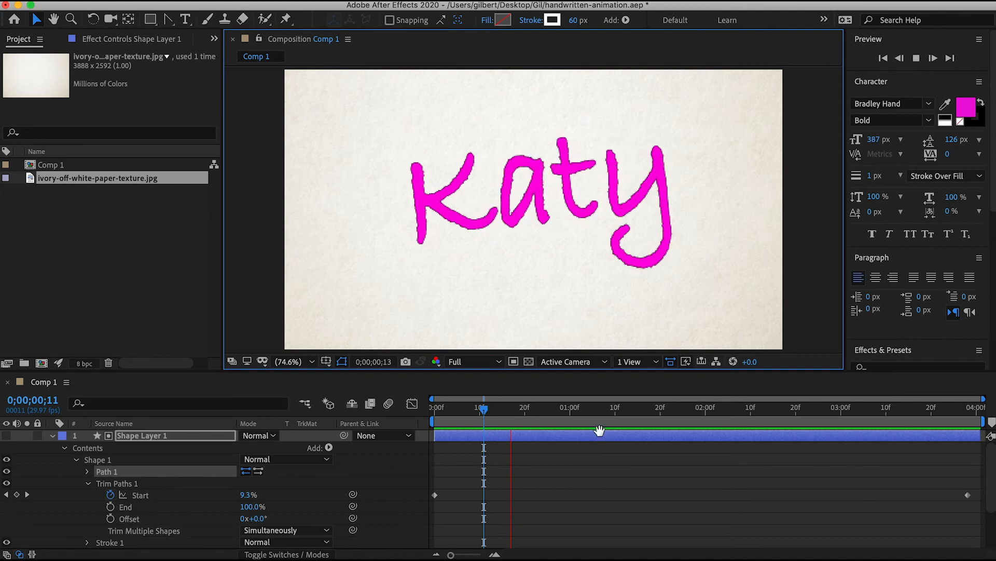
{"action": "key", "text": "space"}
Step: Save the project
{"action": "key", "text": "super+s"}
{"action": "left_click", "coordinate": [145, 4]}
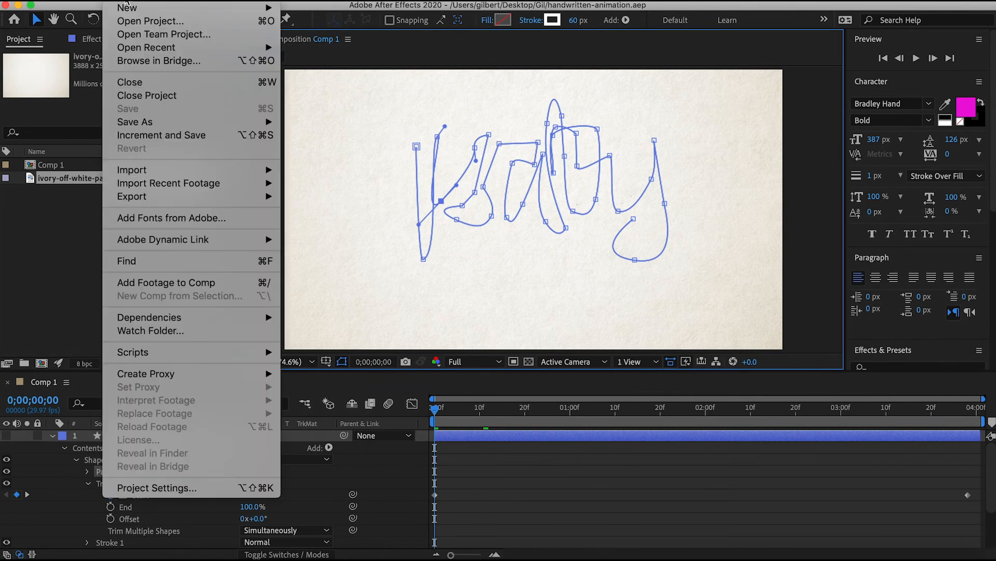
{"action": "left_click", "coordinate": [404, 192]}
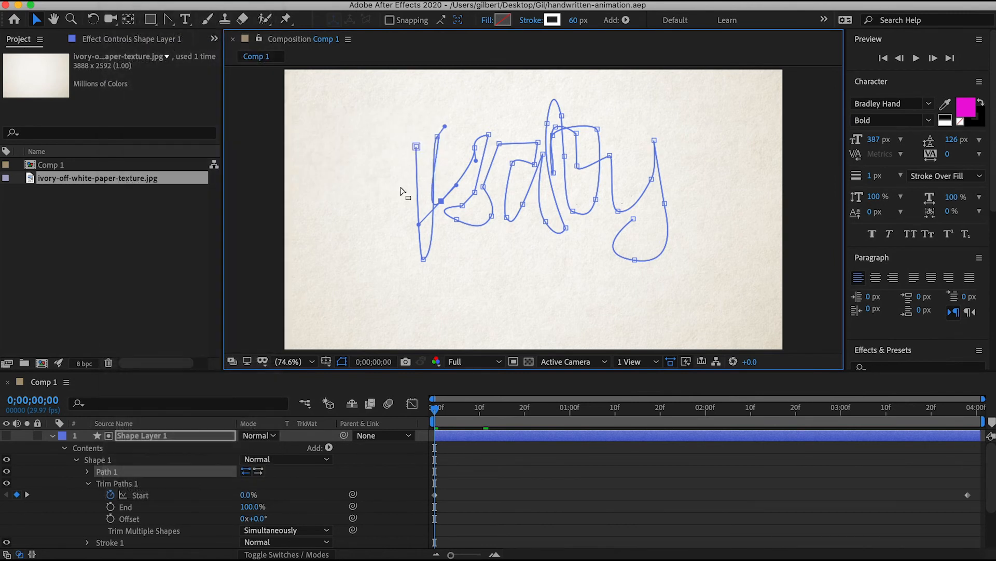
{"action": "left_click", "coordinate": [38, 19]}
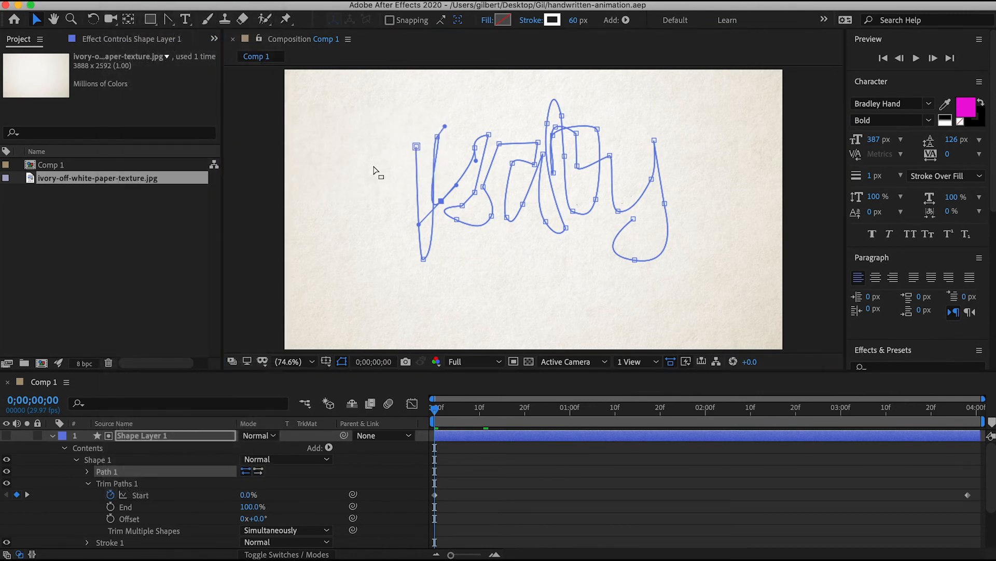
Step: Preview the writing animation from the first frame to 0;00;02;02 to check how the first two letters are revealed
{"action": "left_click", "coordinate": [417, 194]}
{"action": "key", "text": "space"}
{"action": "key", "text": "space"}
{"action": "key", "text": "space"}
{"action": "key", "text": "space"}
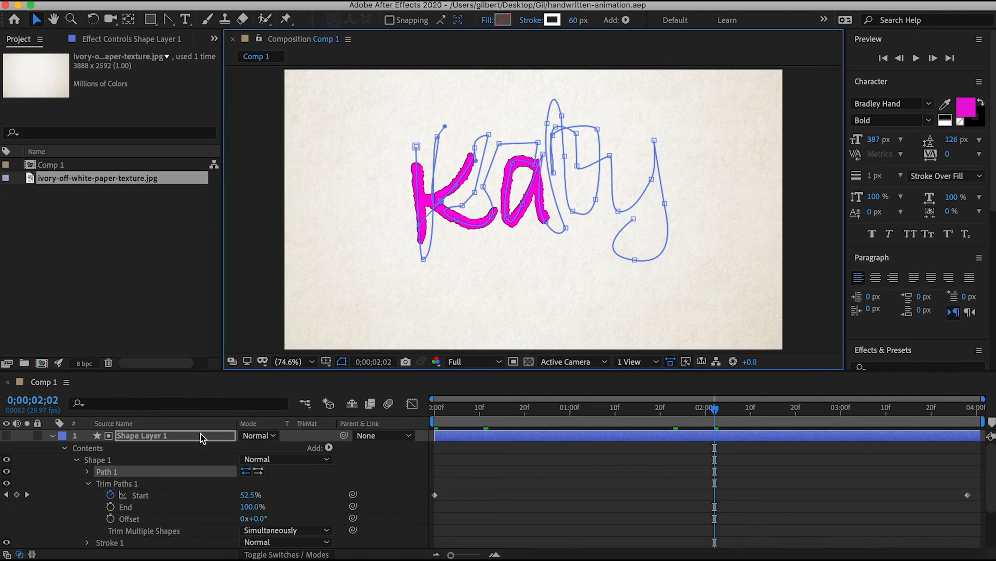
Step: Try the Multiply blending mode on Shape Layer 1 and settle on Hard Light
{"action": "left_click", "coordinate": [258, 436]}
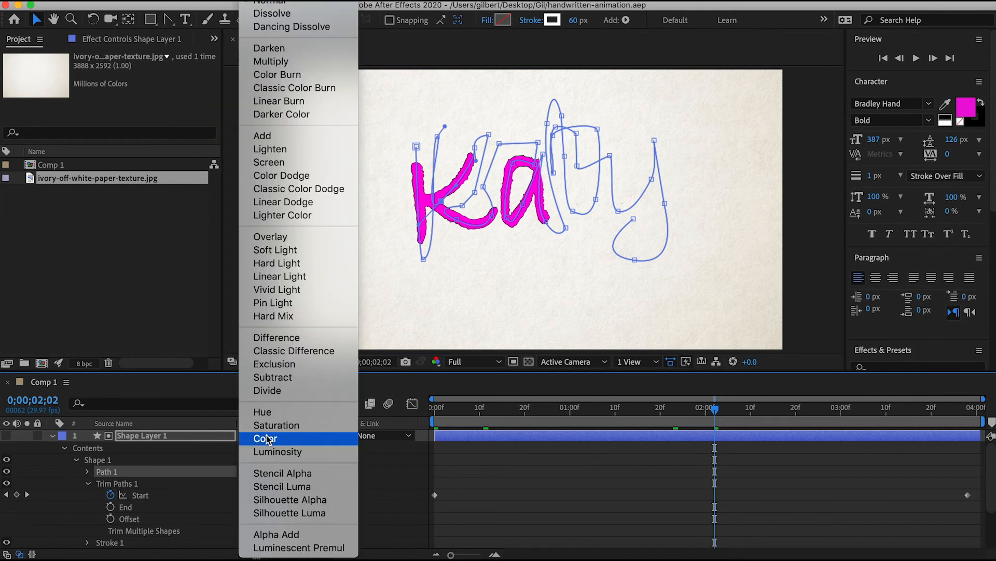
{"action": "left_click", "coordinate": [297, 64]}
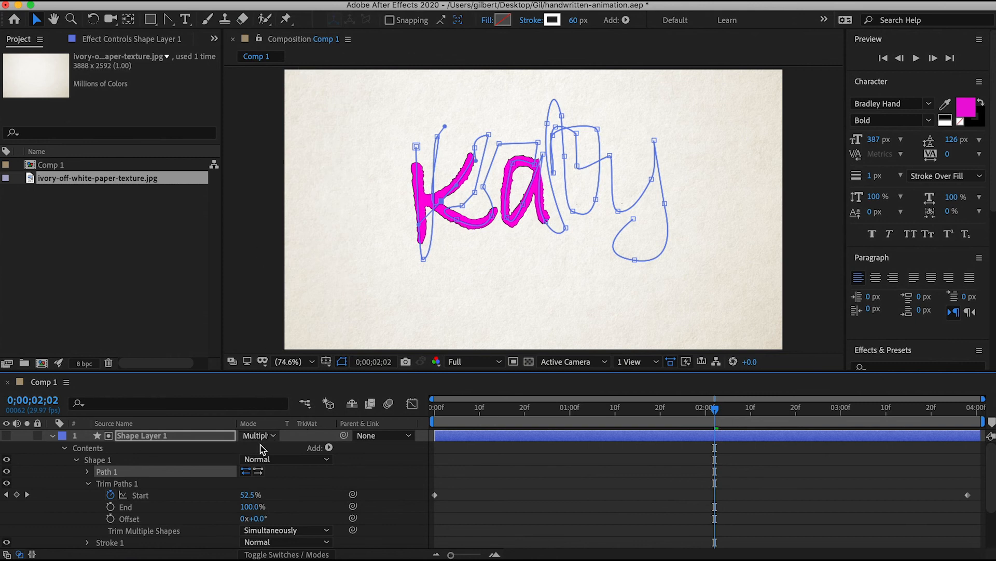
{"action": "left_click", "coordinate": [258, 435]}
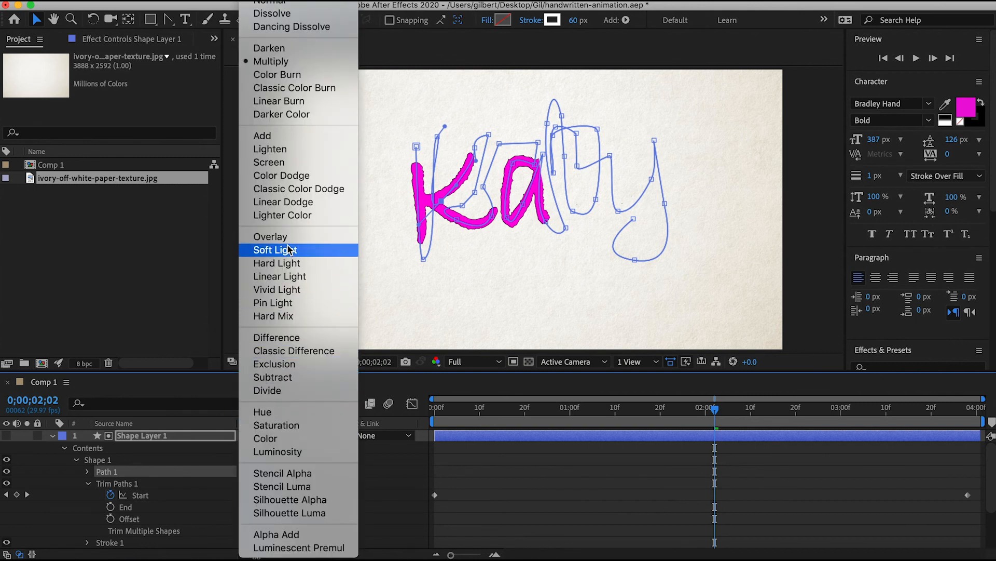
{"action": "left_click", "coordinate": [293, 264]}
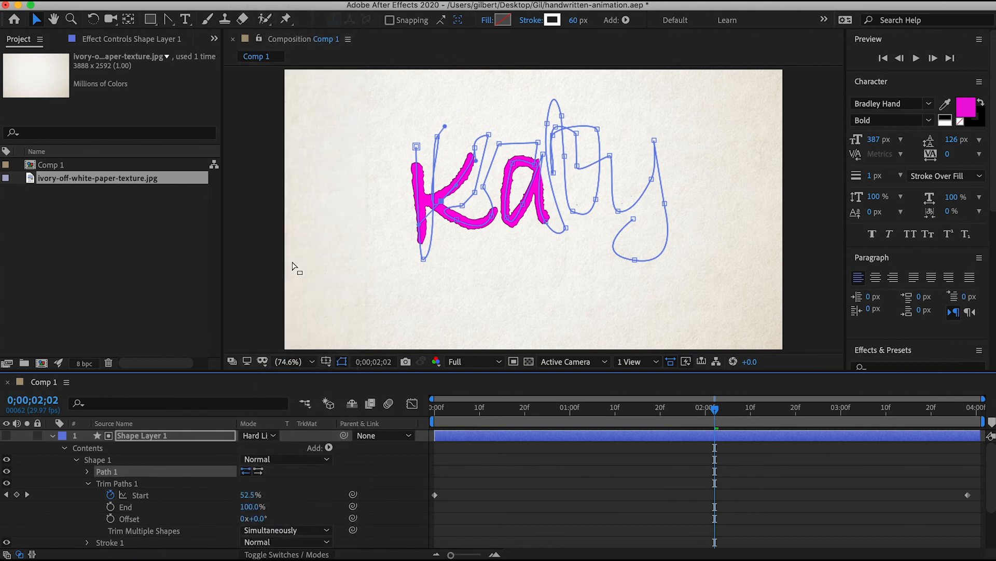
Step: Create a 1920 × 1080 px orange solid and place it between the name text layer and the paper texture
{"action": "left_click", "coordinate": [51, 435]}
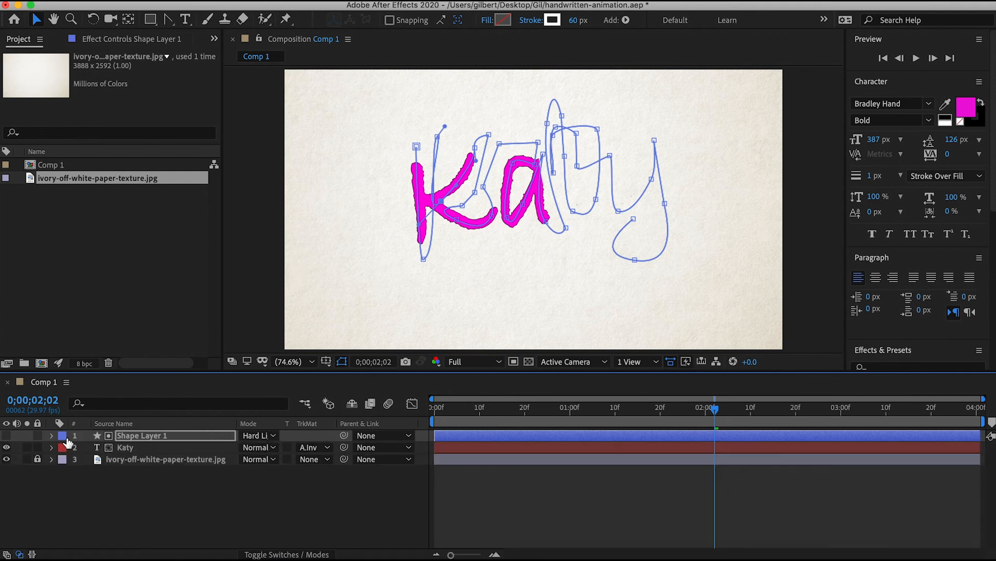
{"action": "left_click", "coordinate": [174, 494]}
{"action": "right_click", "coordinate": [173, 493]}
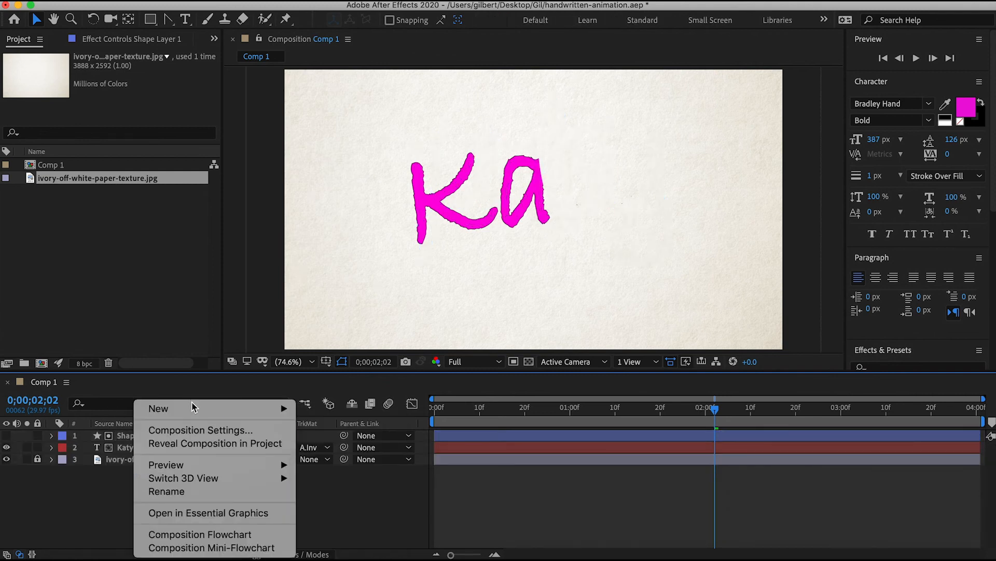
{"action": "mouse_move", "coordinate": [192, 411]}
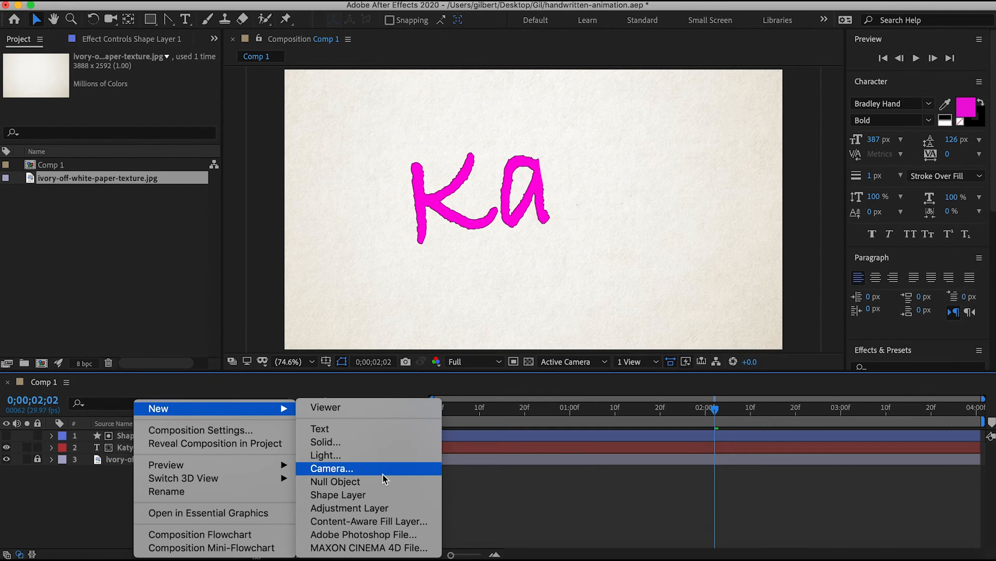
{"action": "left_click", "coordinate": [384, 444]}
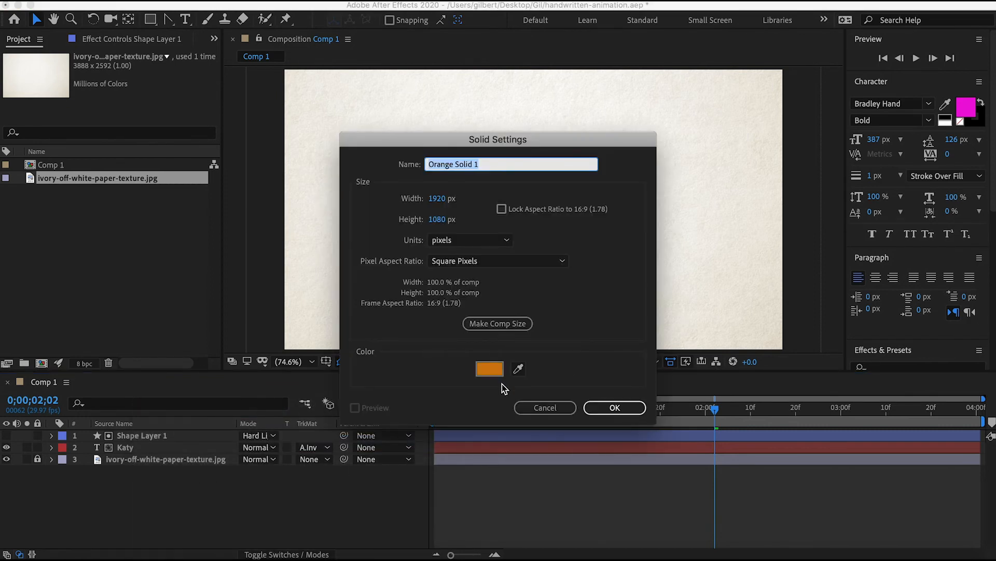
{"action": "left_click", "coordinate": [616, 407]}
{"action": "left_click_drag", "start_coordinate": [142, 439], "coordinate": [140, 459]}
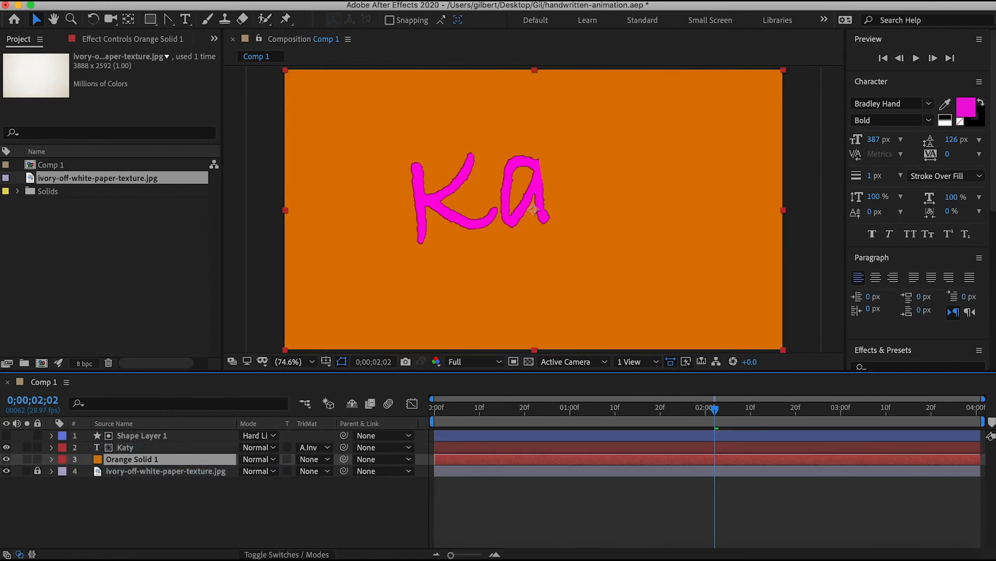
Step: Apply a Gradient Ramp effect to the orange solid and set its ramp shape to Radial Ramp
{"action": "left_click", "coordinate": [284, 1]}
{"action": "mouse_move", "coordinate": [318, 178]}
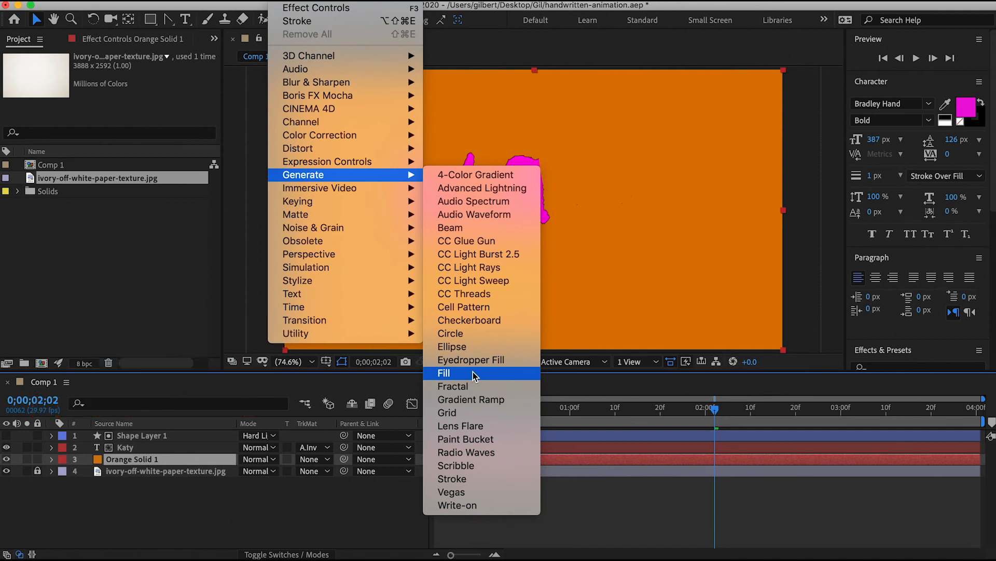
{"action": "left_click", "coordinate": [471, 399]}
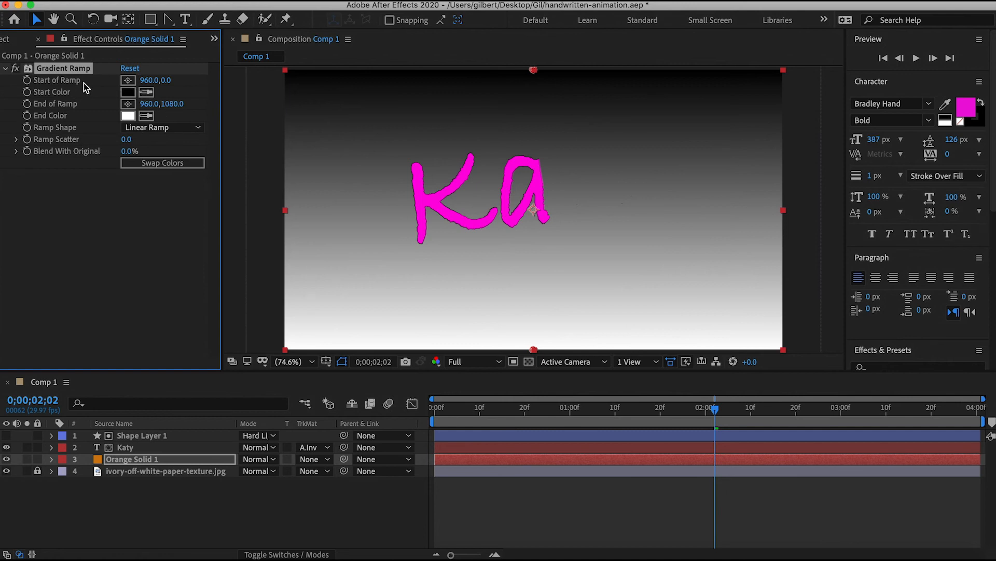
{"action": "left_click", "coordinate": [172, 130]}
{"action": "left_click", "coordinate": [171, 156]}
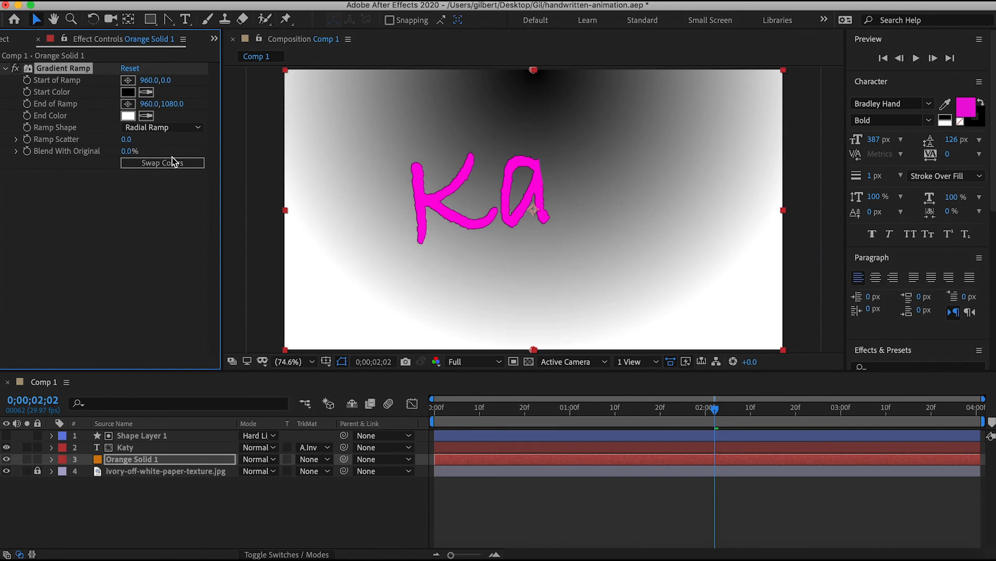
Step: Set the gradient ramp's start color to white (FFFFFF) and its end color to black (000000)
{"action": "left_click", "coordinate": [129, 92]}
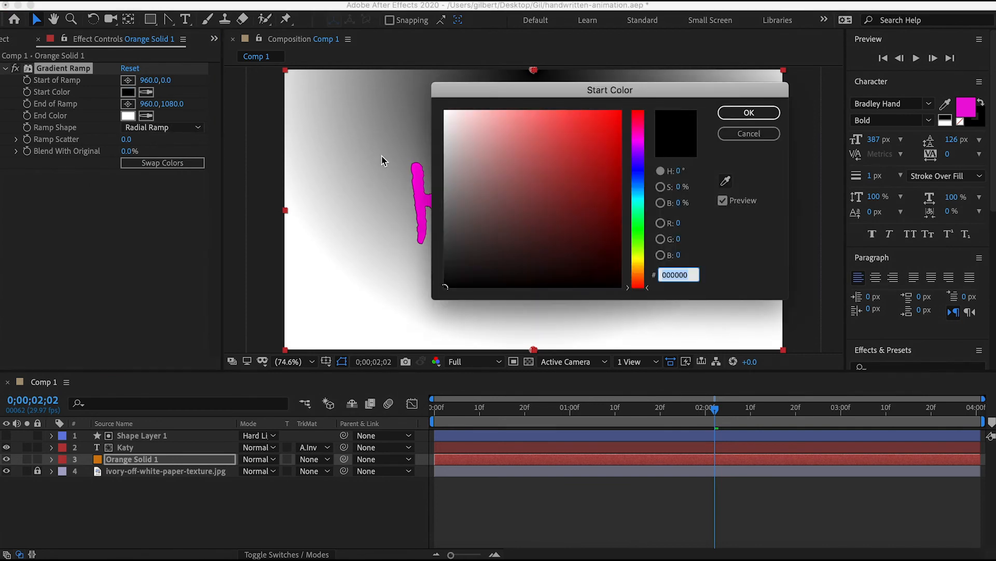
{"action": "type", "text": "FFFFFF"}
{"action": "left_click", "coordinate": [749, 112]}
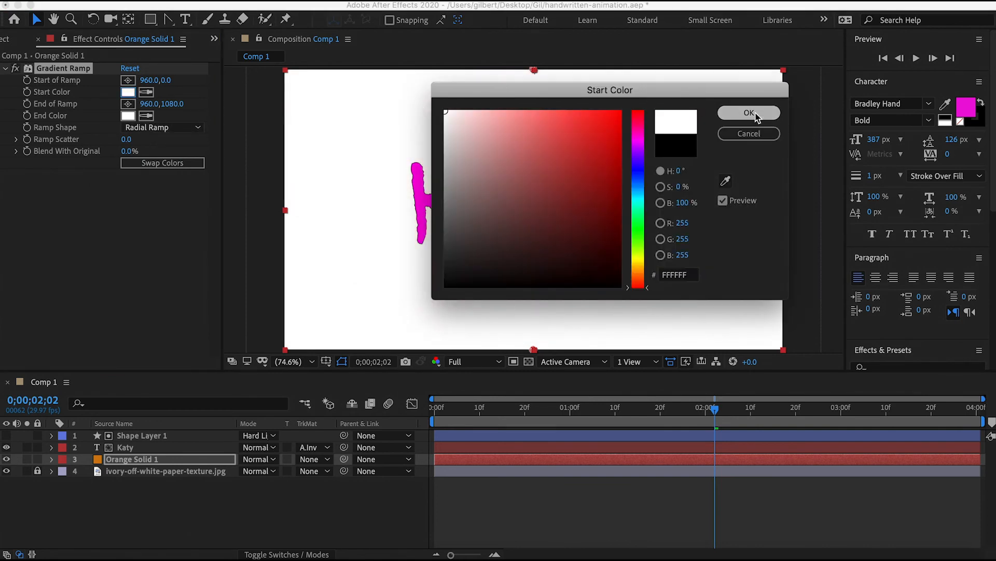
{"action": "left_click", "coordinate": [126, 116]}
{"action": "left_click_drag", "start_coordinate": [565, 183], "coordinate": [398, 278]}
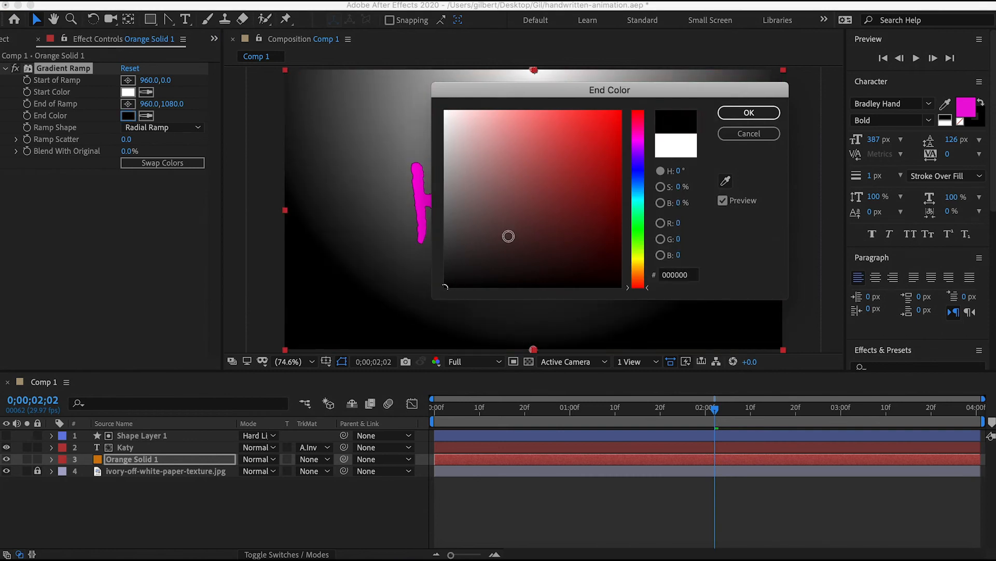
{"action": "left_click", "coordinate": [749, 112]}
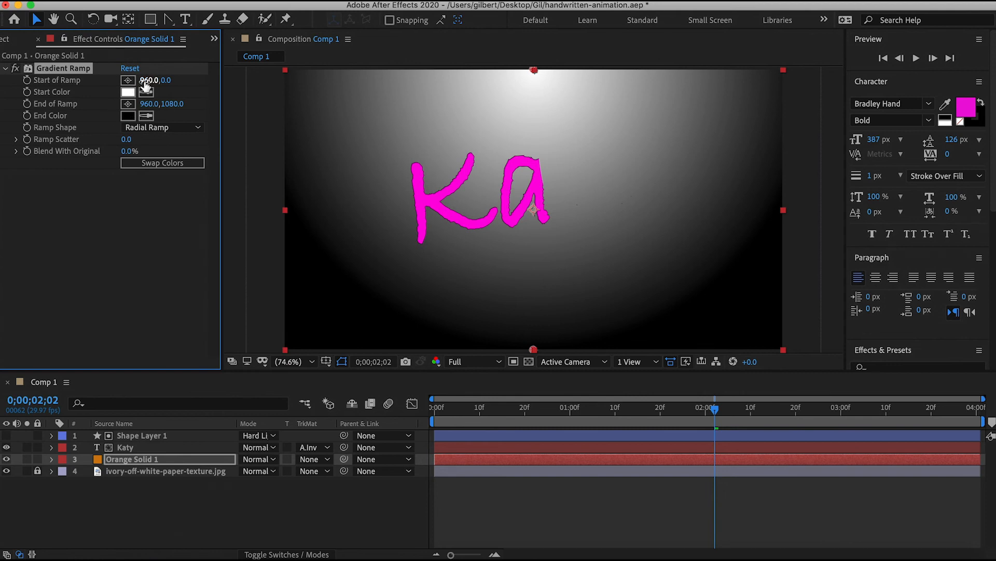
Step: Move the ramp's start to about 923.1, 396.6 near the name's center and its end to 1984.0, 1080.0
{"action": "mouse_move", "coordinate": [150, 81]}
{"action": "left_mouse_down"}
{"action": "mouse_move", "coordinate": [172, 84]}
{"action": "mouse_move", "coordinate": [159, 84]}
{"action": "left_mouse_up"}
{"action": "left_click_drag", "start_coordinate": [536, 70], "coordinate": [525, 192]}
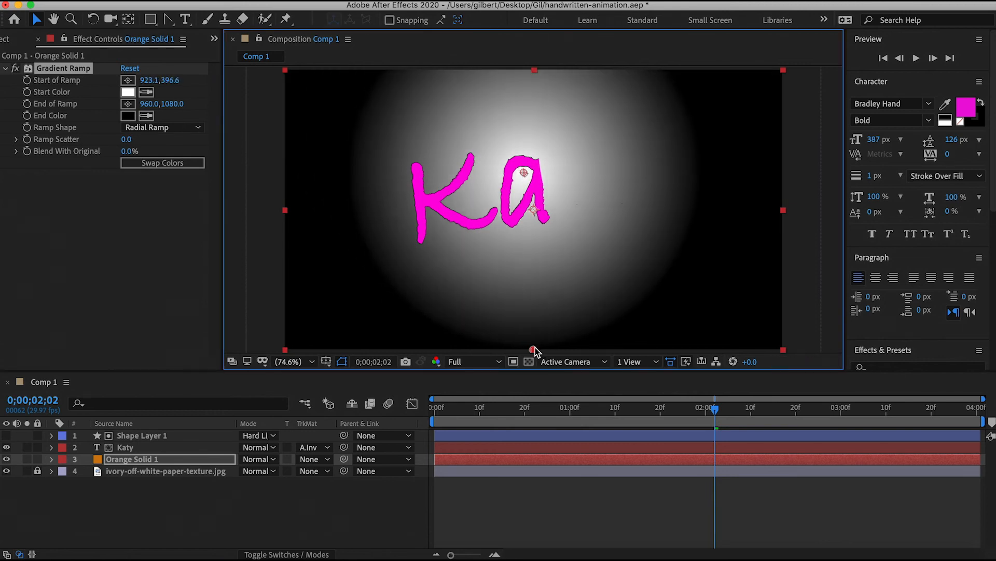
{"action": "left_click_drag", "start_coordinate": [149, 103], "coordinate": [840, 112]}
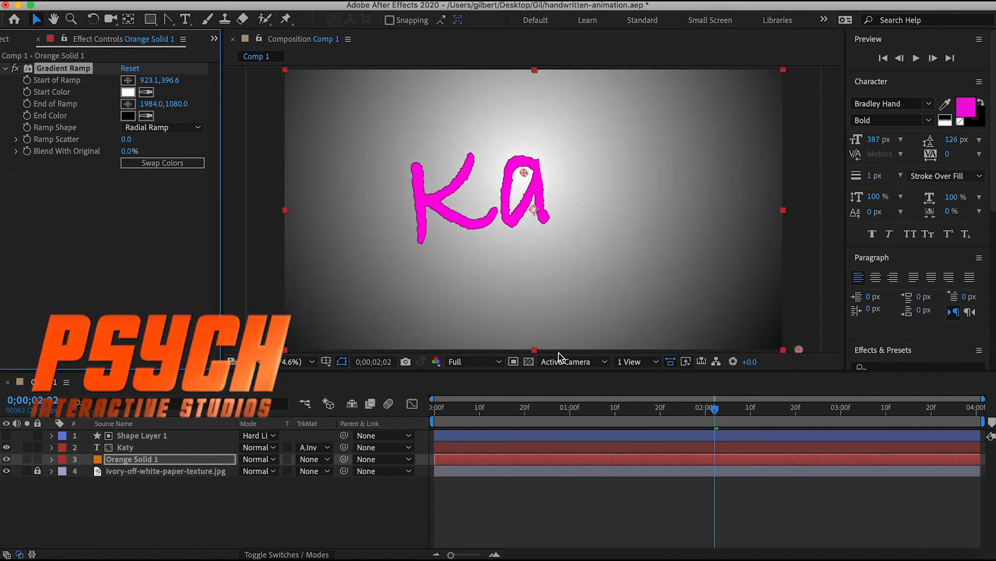
Step: Try the Multiply, Soft Light and Hard Light blending modes on the gradient solid and settle on Multiply
{"action": "left_click", "coordinate": [263, 458]}
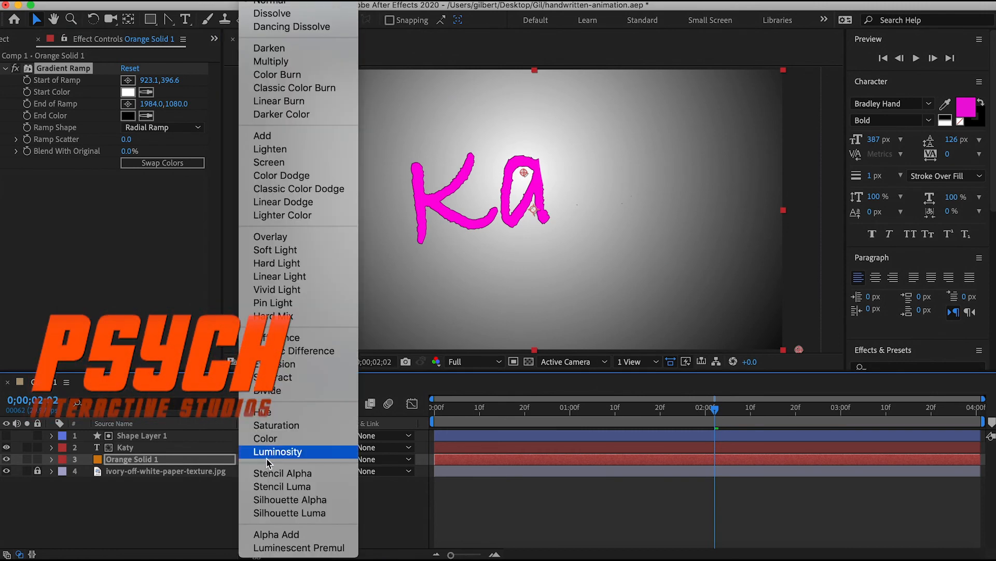
{"action": "left_click", "coordinate": [313, 62]}
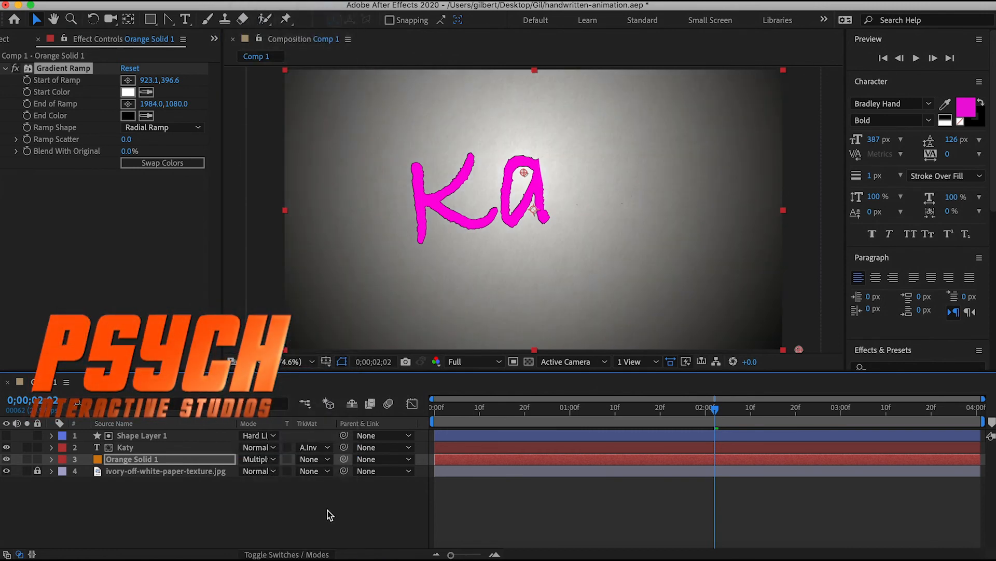
{"action": "left_click", "coordinate": [260, 458]}
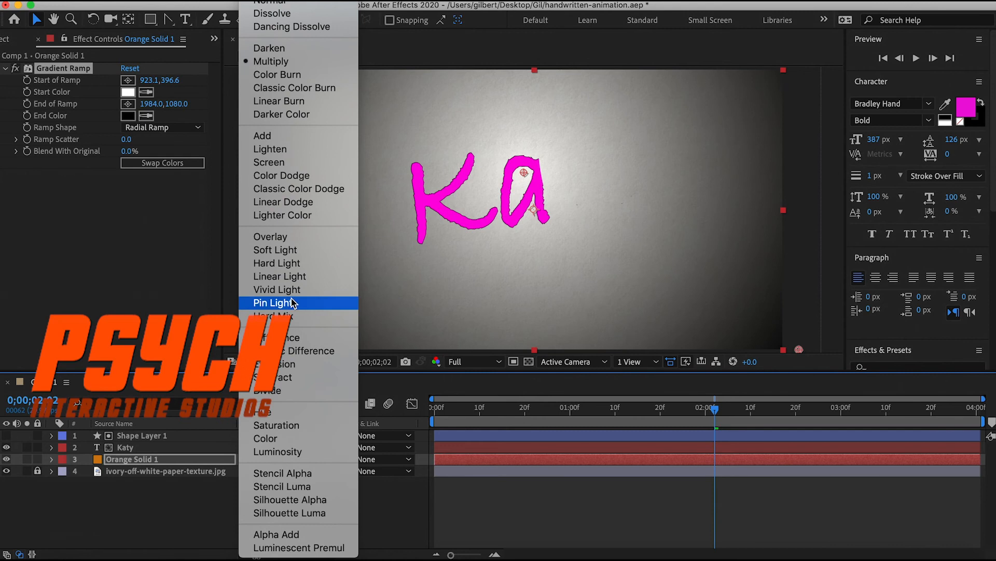
{"action": "left_click", "coordinate": [291, 250]}
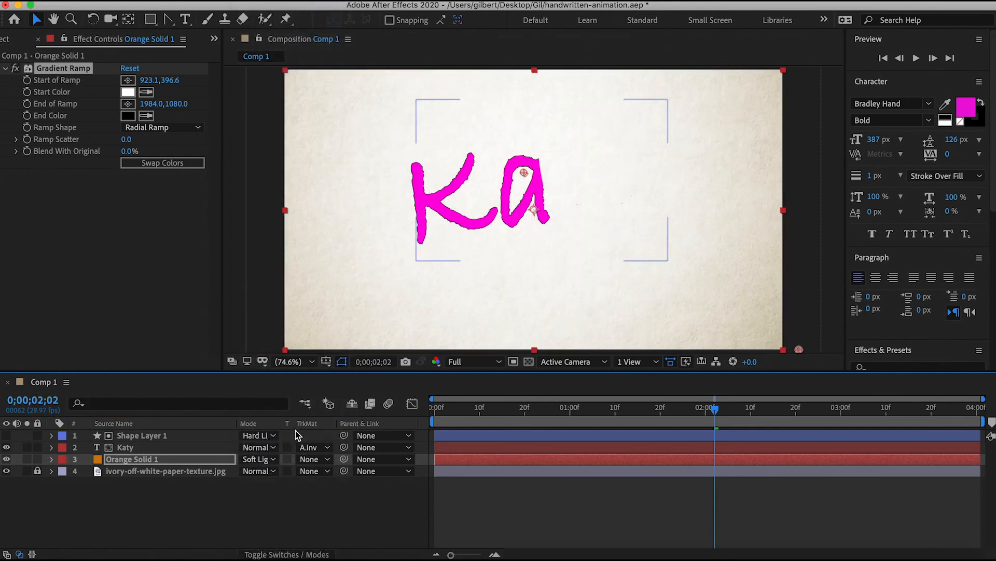
{"action": "left_click", "coordinate": [263, 460]}
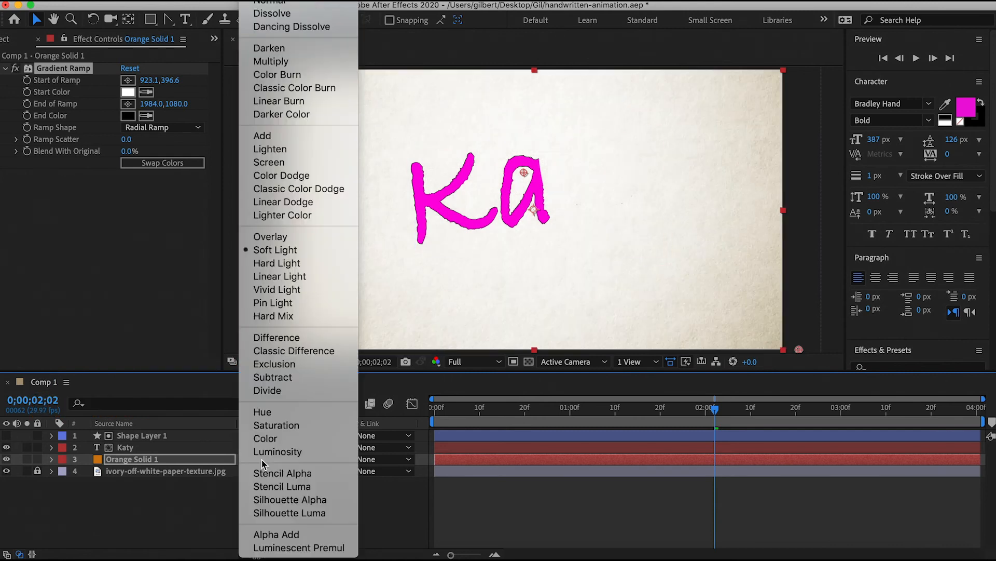
{"action": "left_click", "coordinate": [277, 263]}
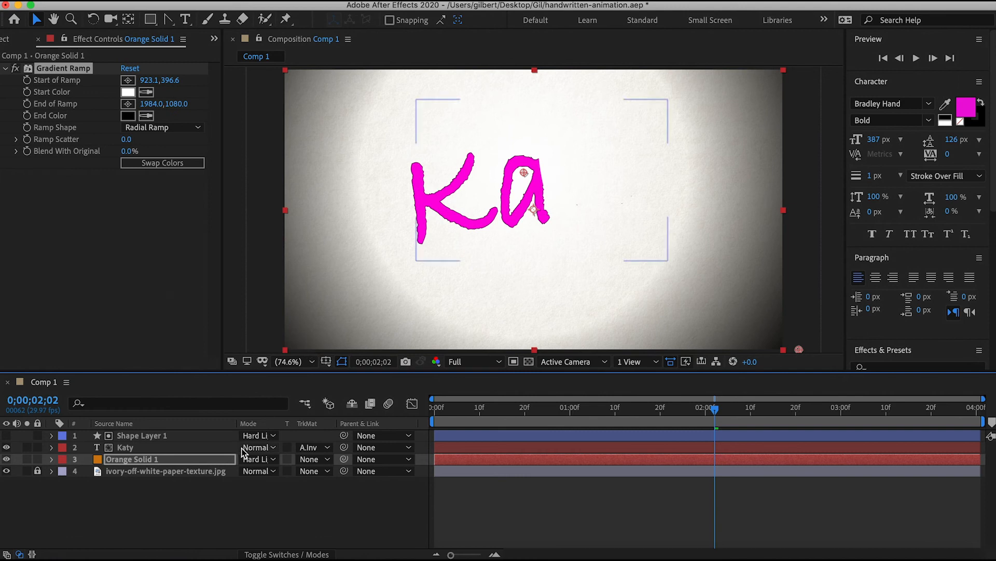
{"action": "left_click", "coordinate": [260, 460]}
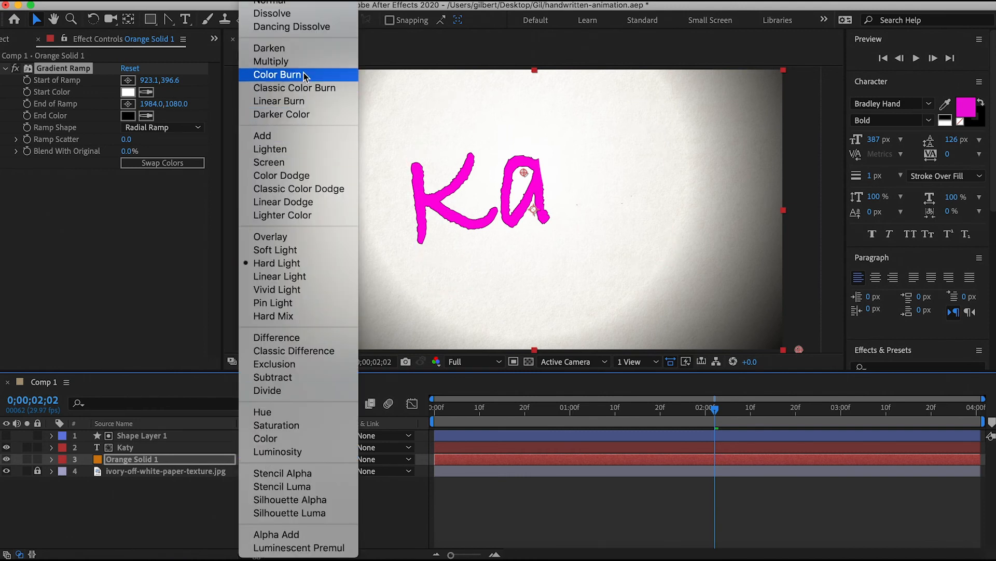
{"action": "left_click", "coordinate": [271, 61]}
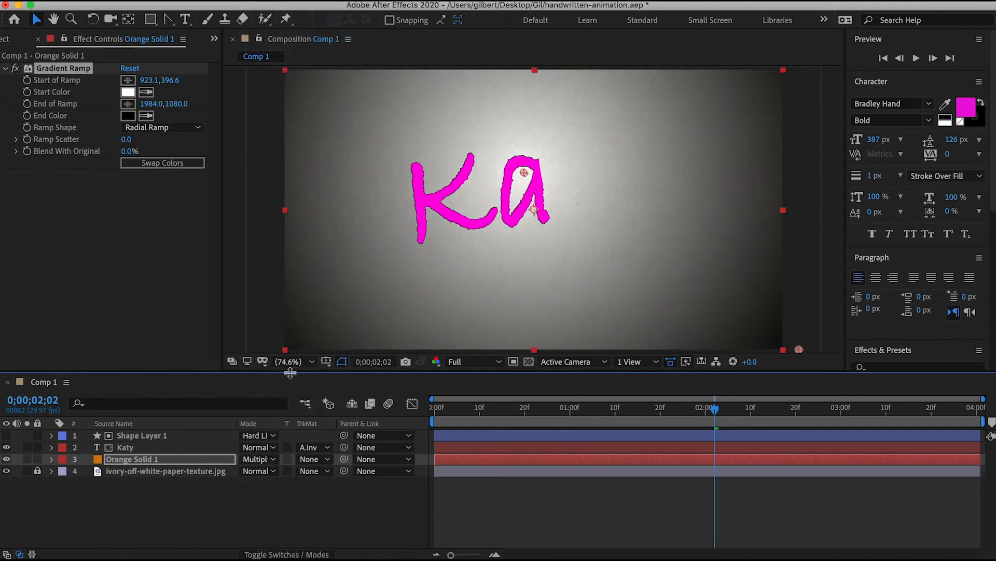
Step: Compare the composition with and without the gradient solid, and set the solid's opacity to 20%
{"action": "left_click", "coordinate": [218, 499]}
{"action": "left_click", "coordinate": [135, 461]}
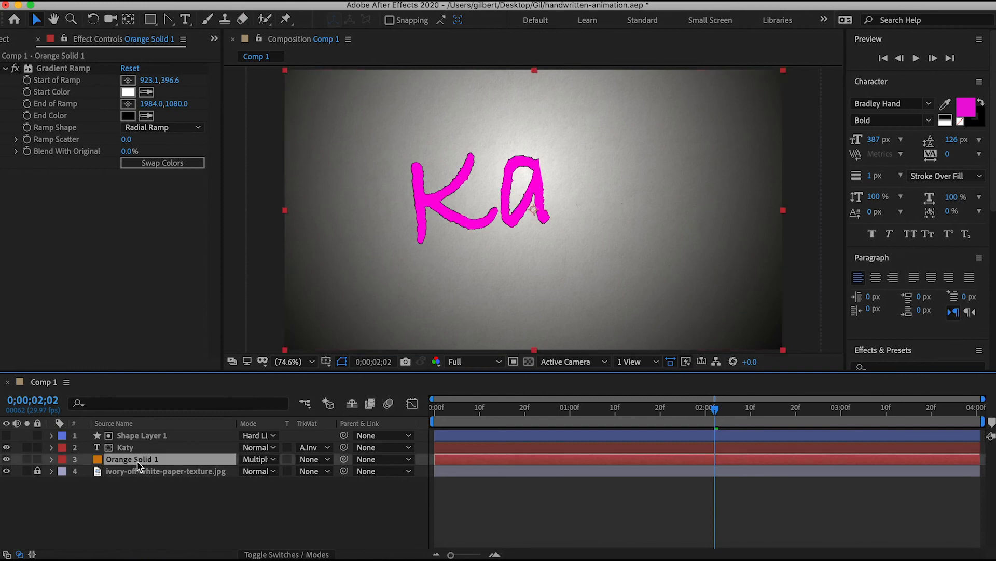
{"action": "left_click", "coordinate": [6, 459]}
{"action": "left_click", "coordinate": [6, 460]}
{"action": "key", "text": "t"}
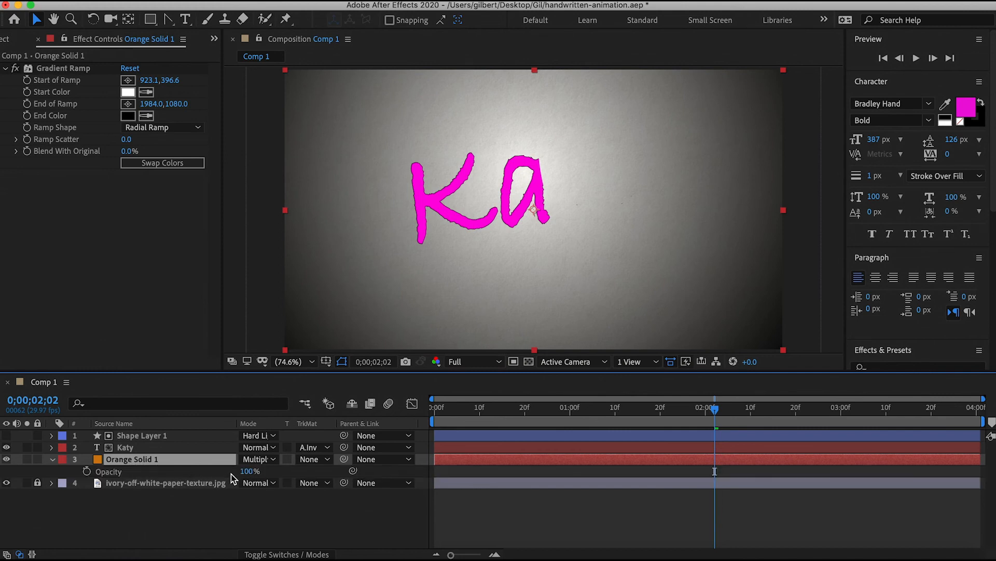
{"action": "left_click_drag", "start_coordinate": [243, 471], "coordinate": [142, 478]}
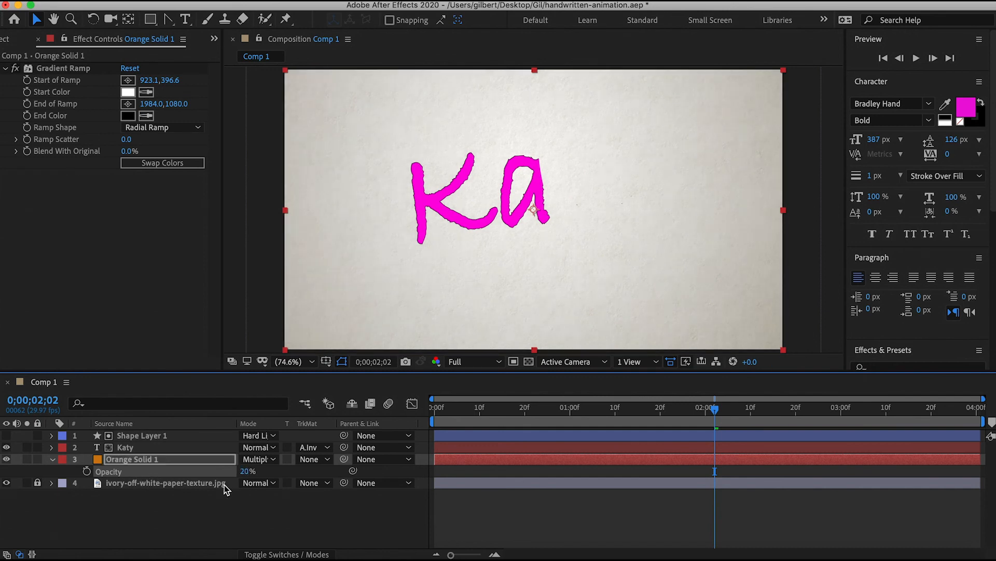
{"action": "left_click", "coordinate": [235, 513]}
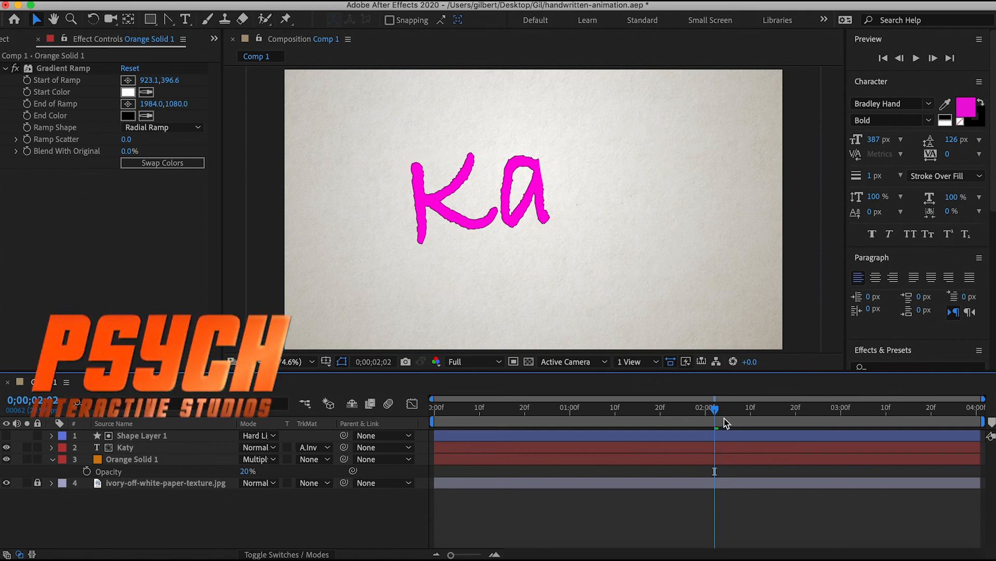
Step: Save the project and preview the writing animation over the vignette from the first frame
{"action": "left_click", "coordinate": [706, 407]}
{"action": "left_click_drag", "start_coordinate": [683, 409], "coordinate": [434, 409]}
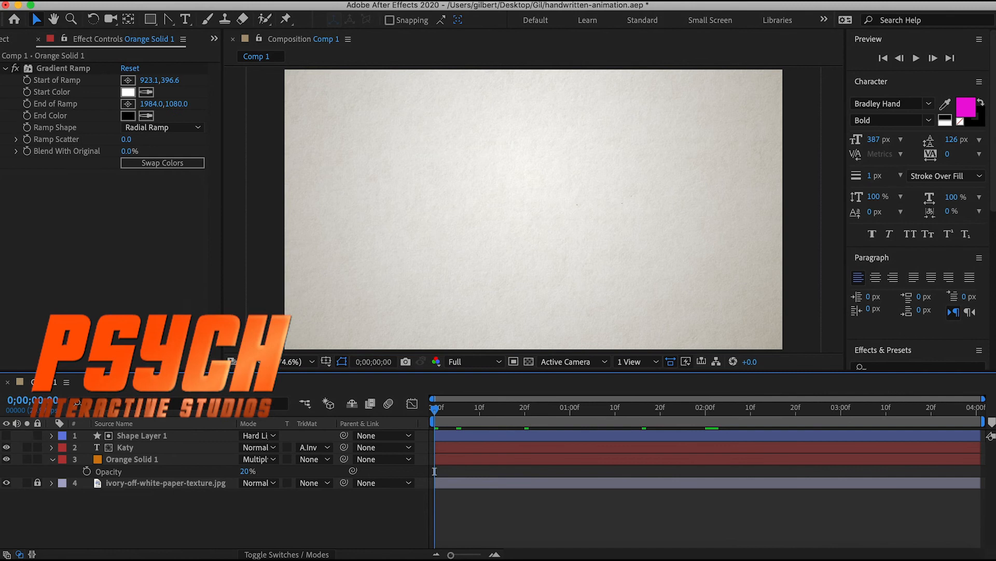
{"action": "left_click", "coordinate": [115, 0]}
{"action": "left_click", "coordinate": [130, 108]}
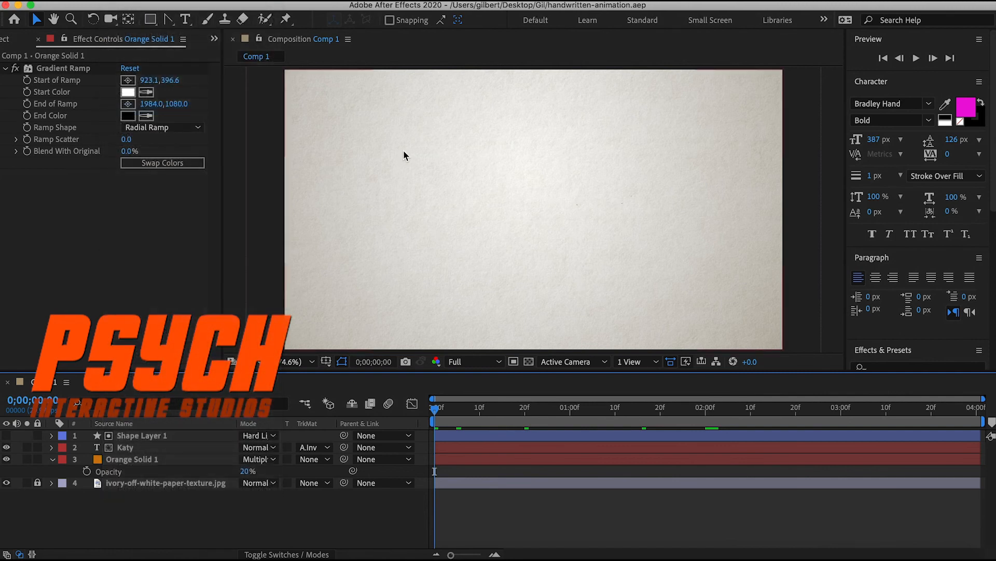
{"action": "key", "text": "space"}
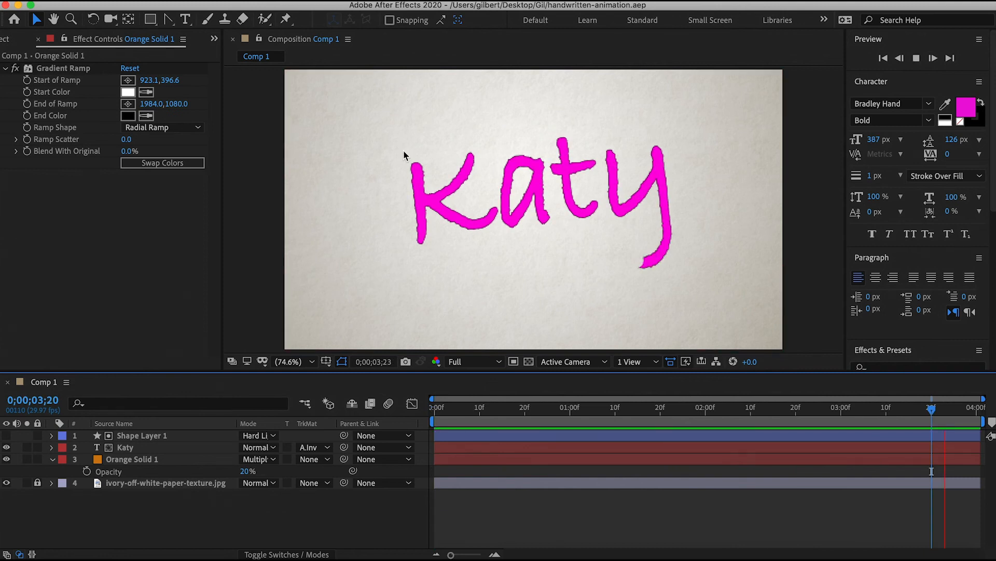
{"action": "key", "text": "space"}
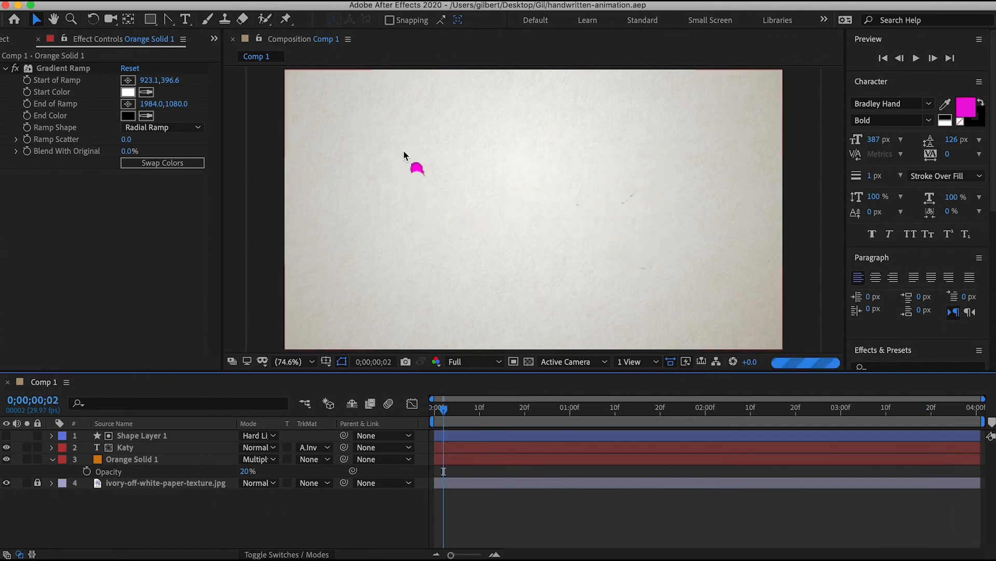
Step: At 0;00;03;22, start a new, separate text layer just below the handwritten name
{"action": "left_click", "coordinate": [940, 408]}
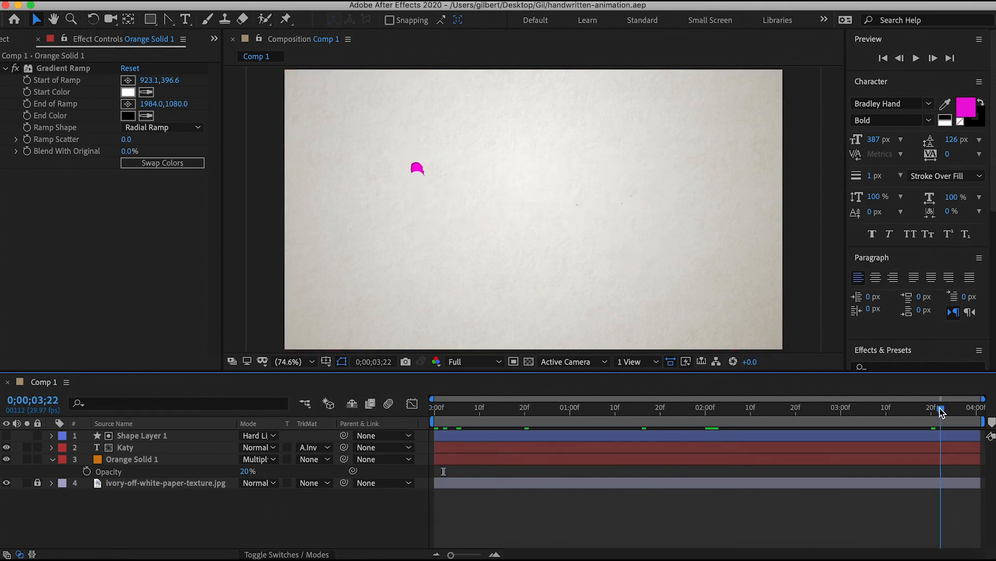
{"action": "left_click", "coordinate": [185, 20]}
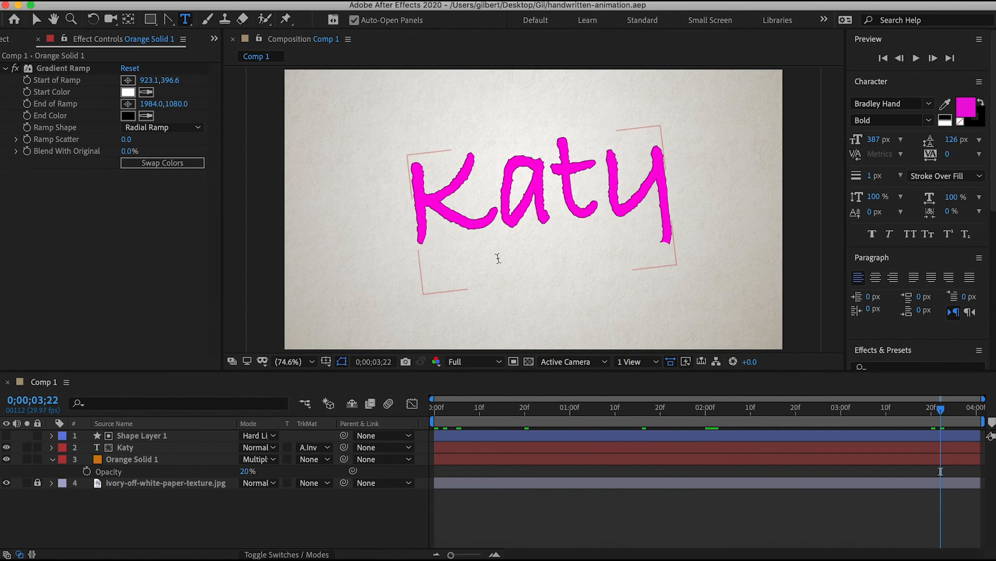
{"action": "left_click", "coordinate": [445, 259]}
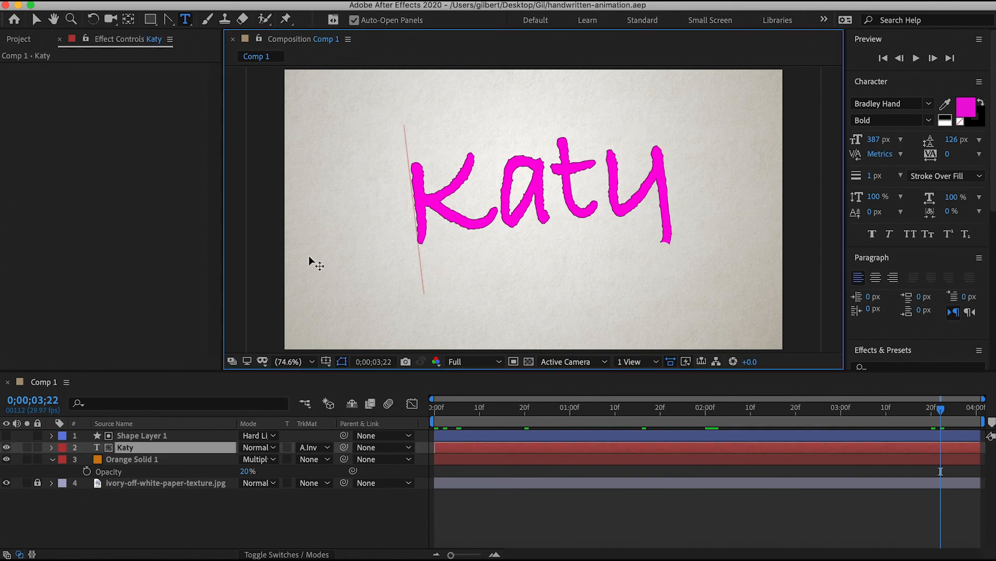
{"action": "left_click", "coordinate": [171, 511]}
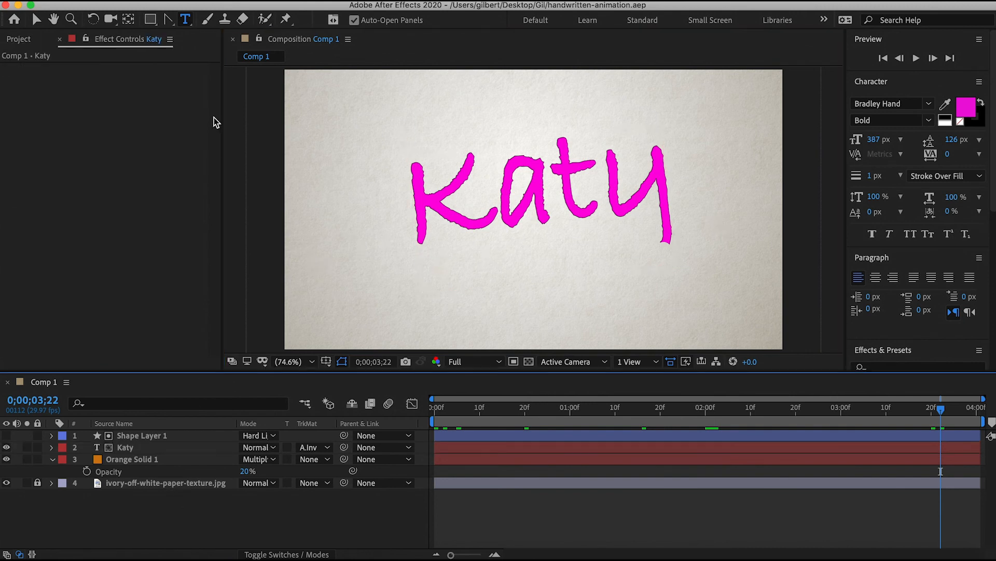
{"action": "left_click", "coordinate": [407, 295]}
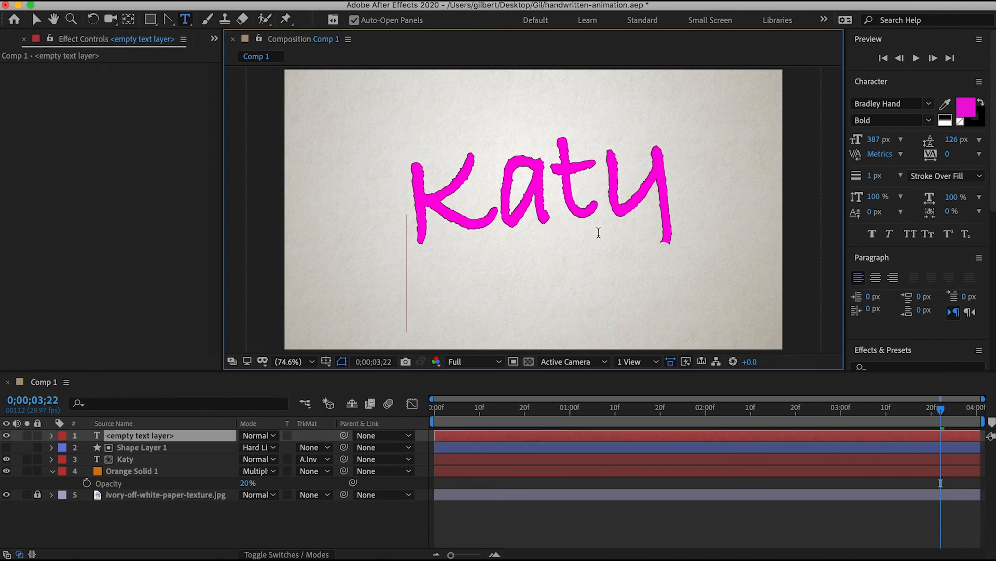
{"action": "type", "text": "Bathin"}
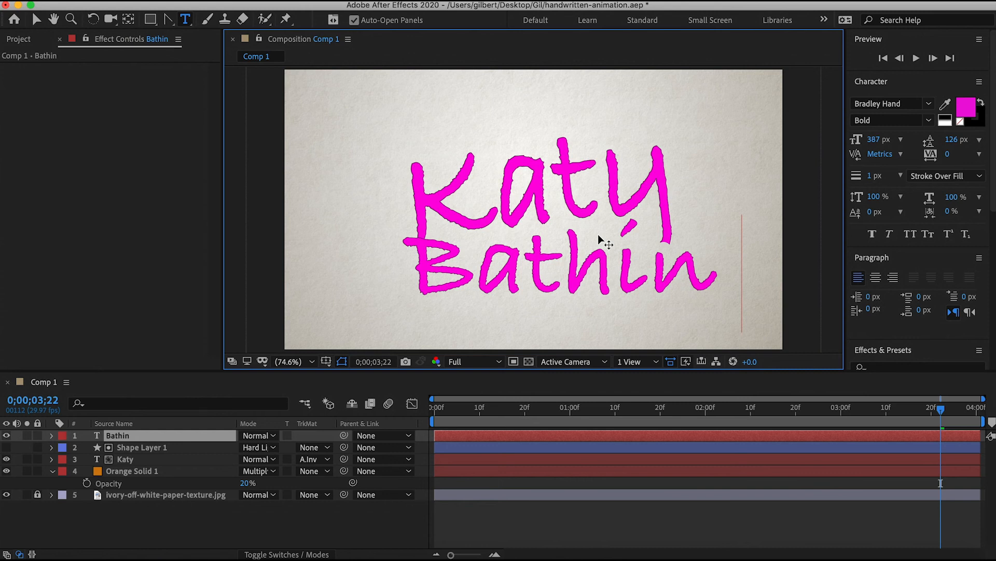
{"action": "double_click", "coordinate": [598, 235]}
{"action": "key", "text": "BackSpace"}
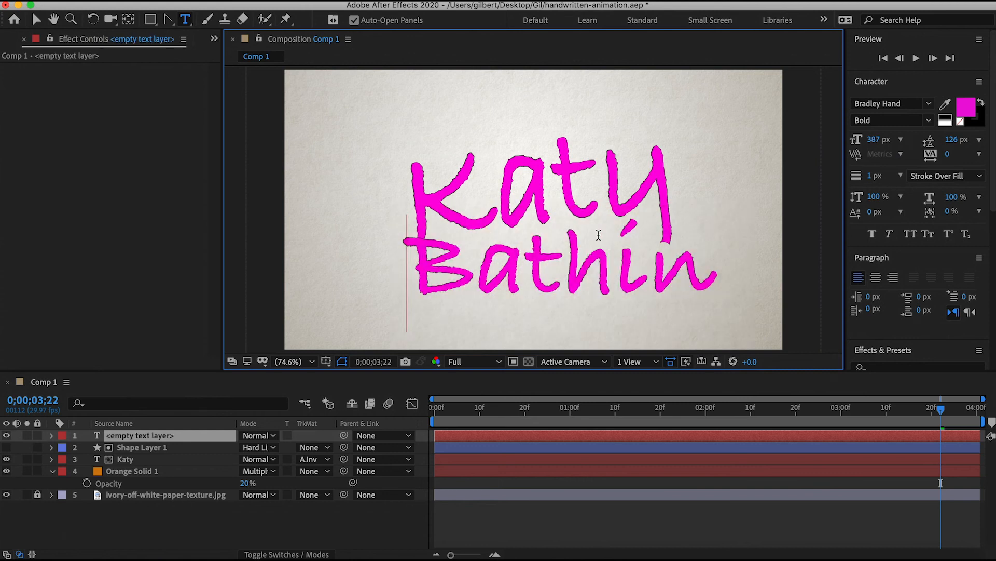
Step: Enter "Flowers & More" as the content of the new text layer
{"action": "type", "text": "Flower"}
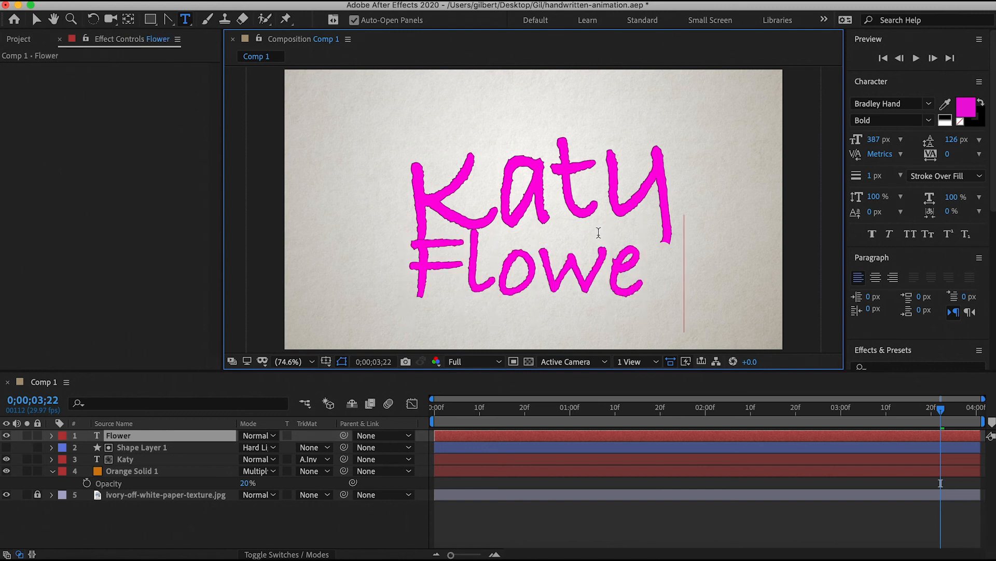
{"action": "type", "text": "rs &"}
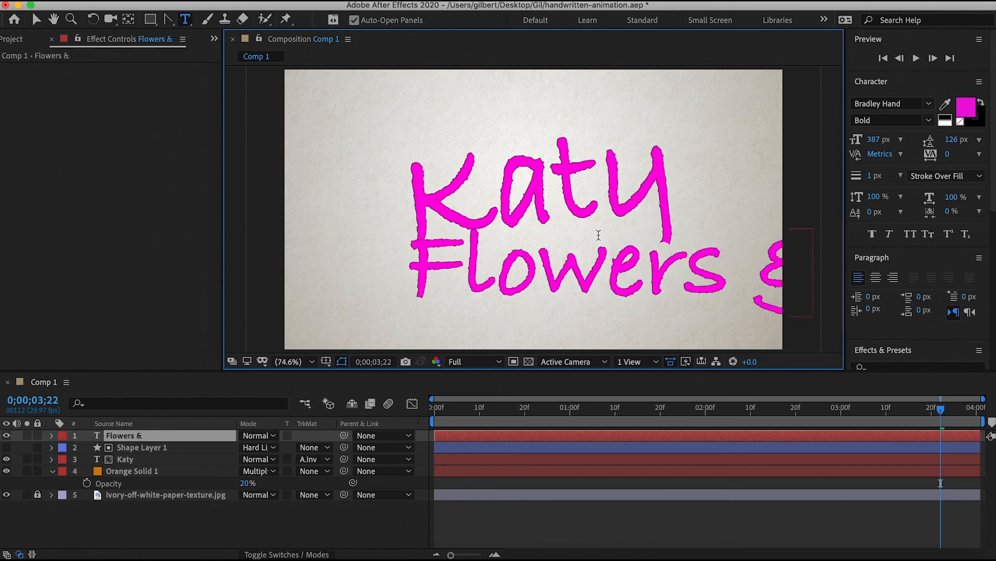
{"action": "type", "text": " More"}
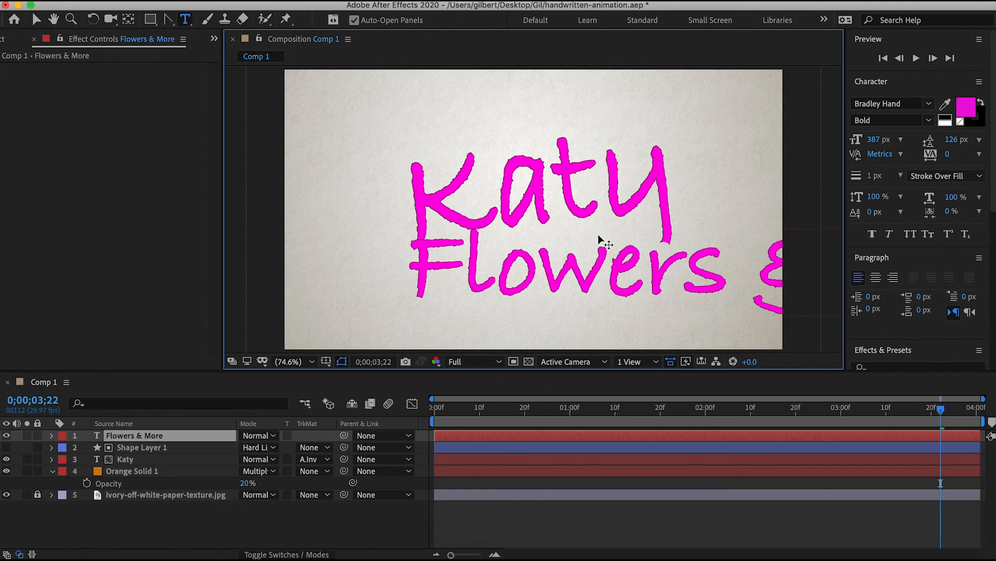
Step: Try DIN Condensed on the whole "Flowers & More" text, settle on Arial Regular, and reduce the font size to 108 px
{"action": "key", "text": "super+a"}
{"action": "left_click", "coordinate": [929, 104]}
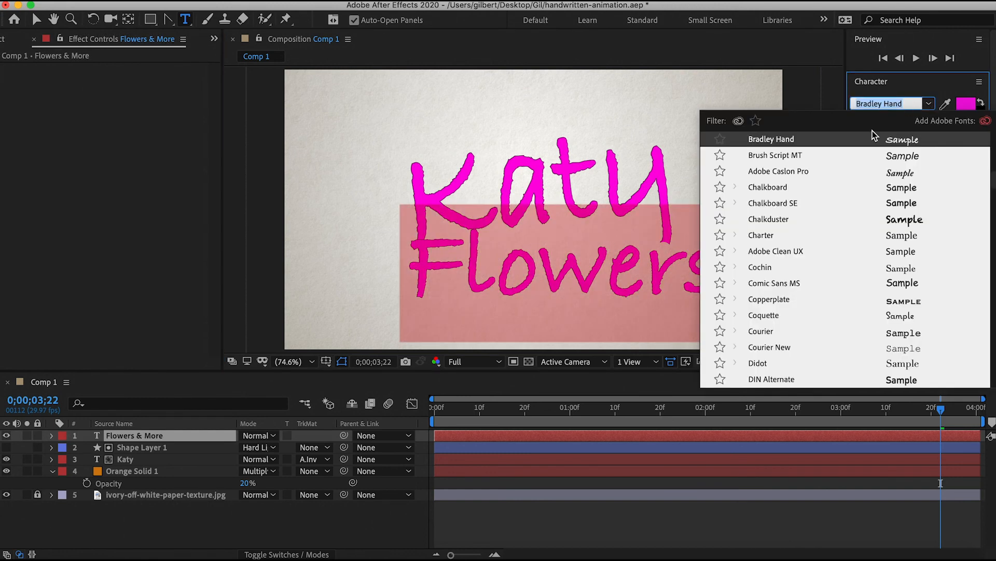
{"action": "scroll", "coordinate": [817, 260], "scroll_direction": "down", "scroll_amount": 3}
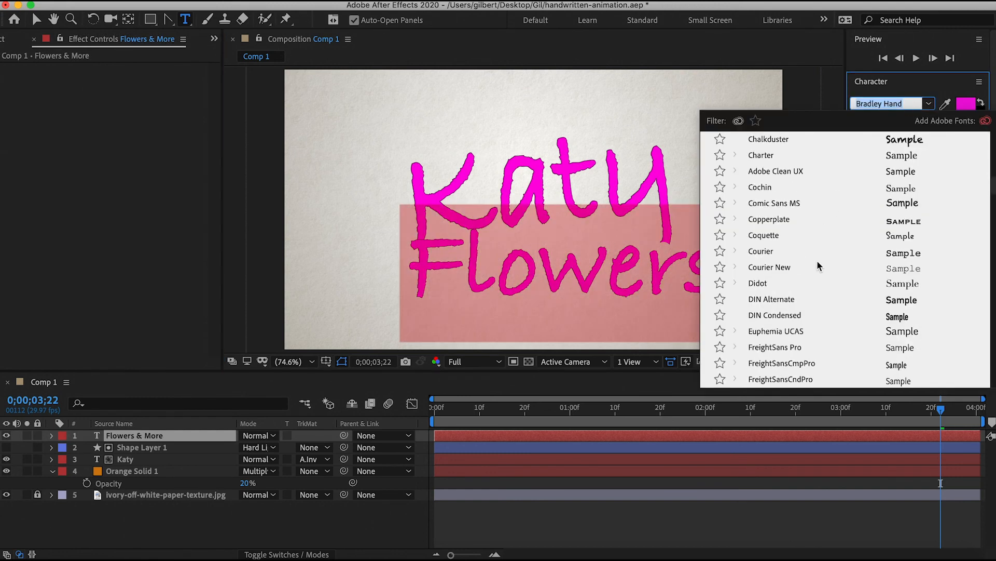
{"action": "left_click", "coordinate": [834, 315]}
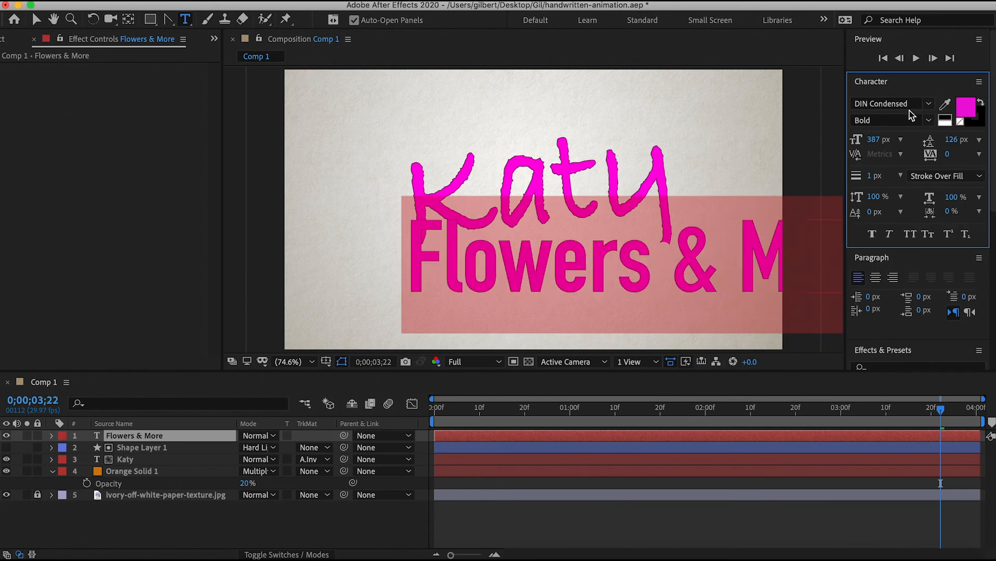
{"action": "left_click", "coordinate": [929, 104]}
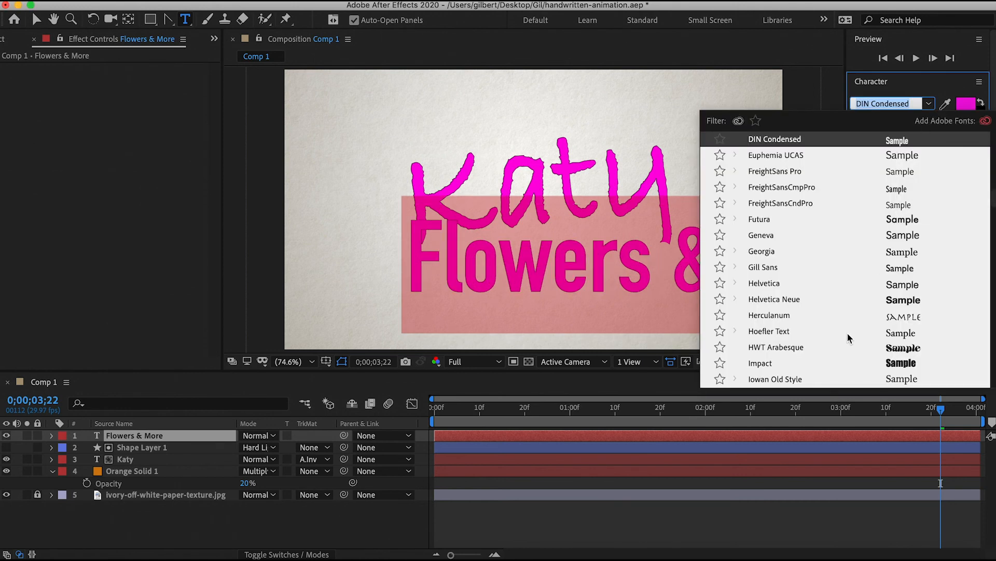
{"action": "scroll", "coordinate": [847, 335], "scroll_direction": "down", "scroll_amount": 5}
{"action": "scroll", "coordinate": [846, 334], "scroll_direction": "down", "scroll_amount": 3}
{"action": "scroll", "coordinate": [849, 333], "scroll_direction": "up", "scroll_amount": 20}
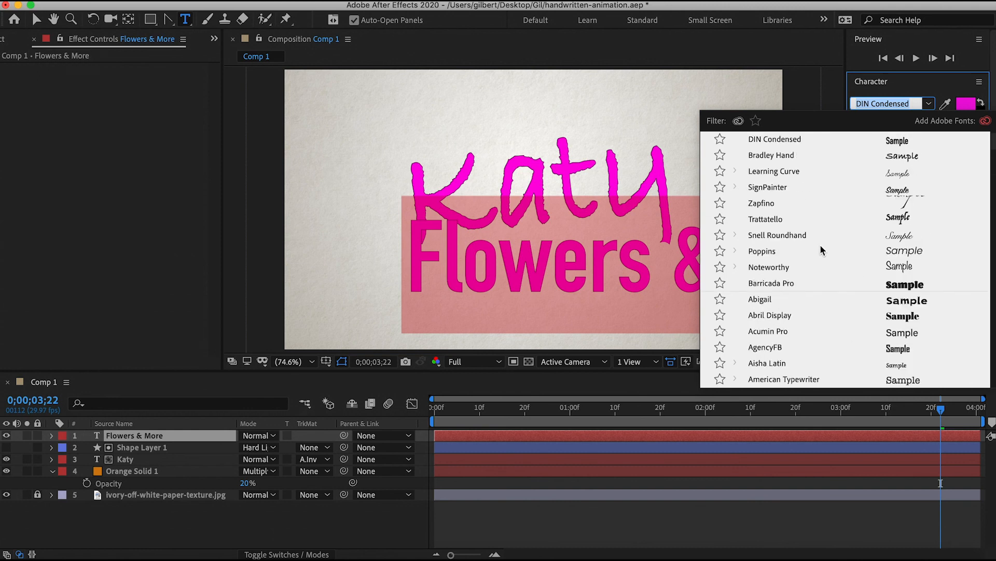
{"action": "scroll", "coordinate": [818, 253], "scroll_direction": "down", "scroll_amount": 5}
{"action": "scroll", "coordinate": [797, 270], "scroll_direction": "down", "scroll_amount": 5}
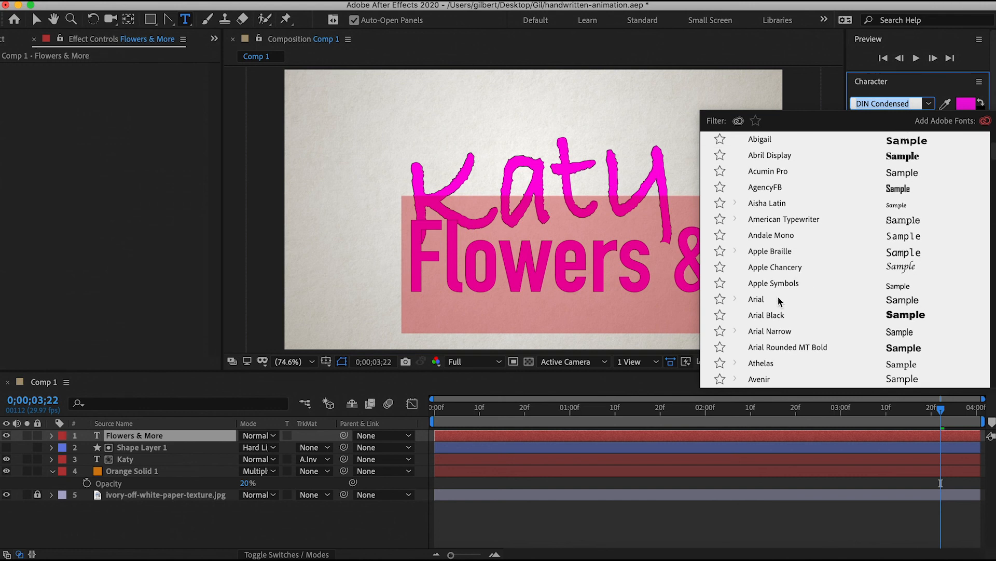
{"action": "left_click", "coordinate": [778, 301]}
{"action": "left_click_drag", "start_coordinate": [887, 145], "coordinate": [788, 147]}
{"action": "left_click_drag", "start_coordinate": [756, 152], "coordinate": [699, 152]}
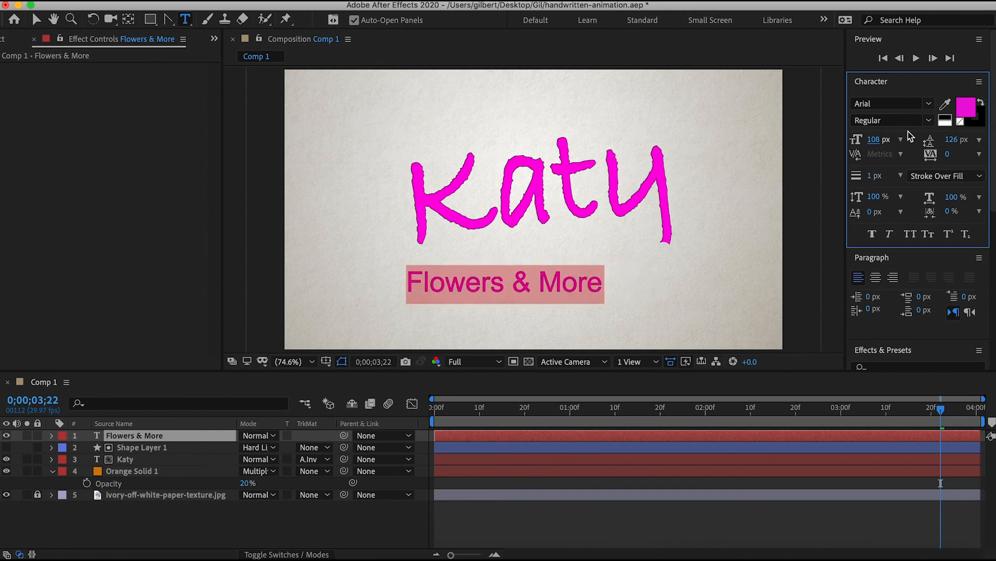
Step: Set the "Flowers & More" fill color to gray 7A7A7A and the layer's blending mode to Multiply
{"action": "left_click", "coordinate": [971, 105]}
{"action": "left_click", "coordinate": [457, 206]}
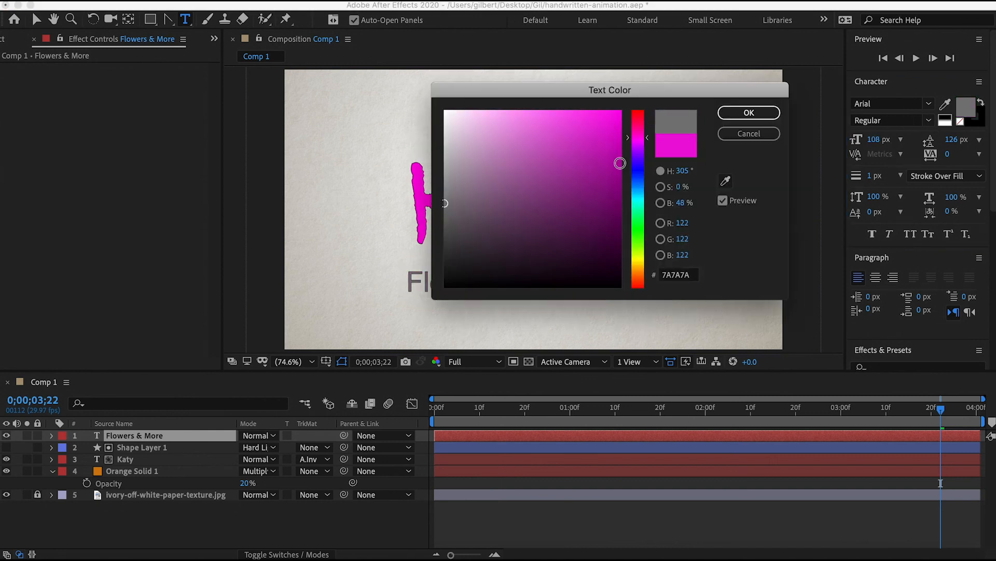
{"action": "left_click", "coordinate": [760, 115]}
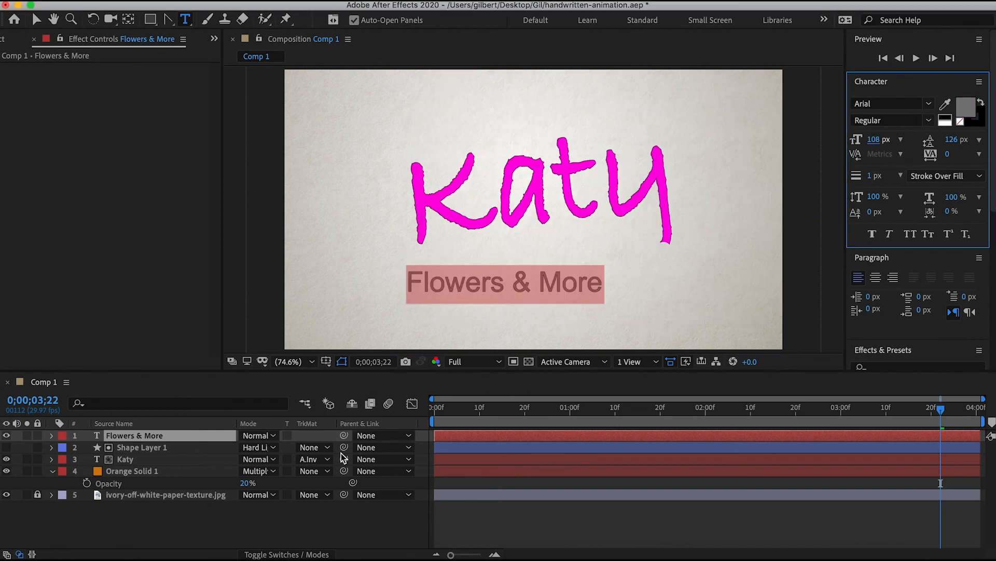
{"action": "left_click", "coordinate": [262, 436]}
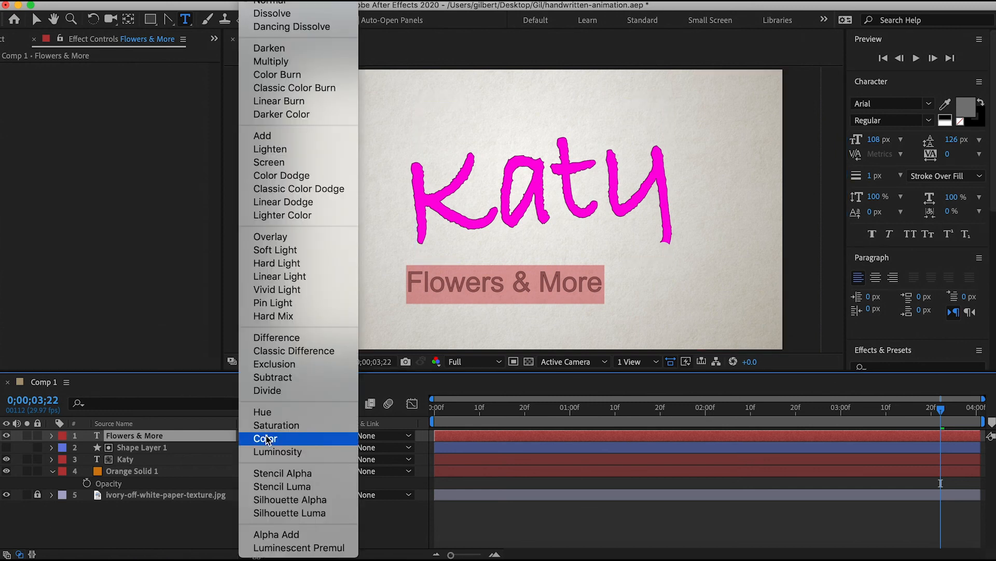
{"action": "left_click", "coordinate": [283, 62]}
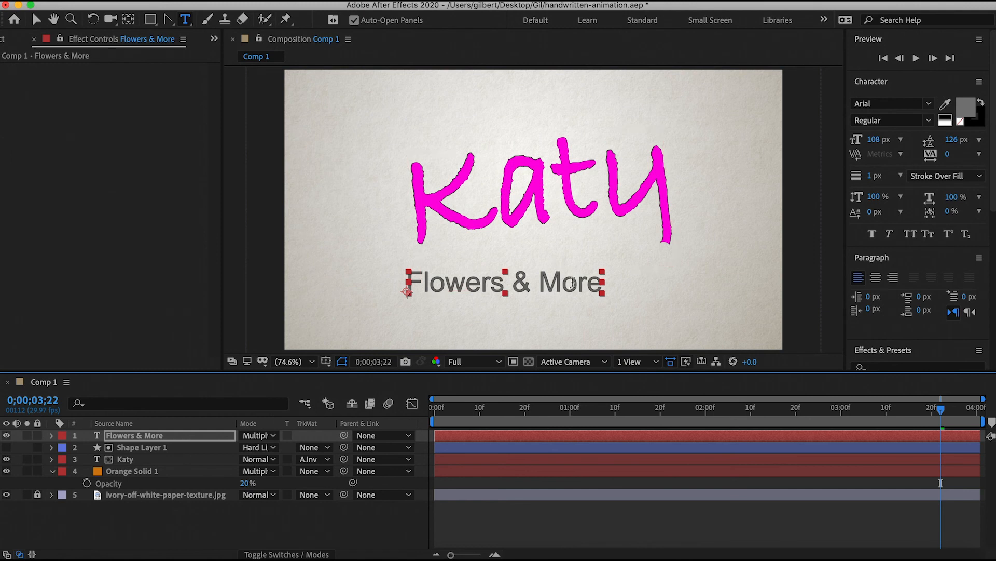
Step: Move "Flowers & More" up close beneath the name, just clear of the y's tail at 0;00;03;28, and preview the animation
{"action": "left_click", "coordinate": [36, 20]}
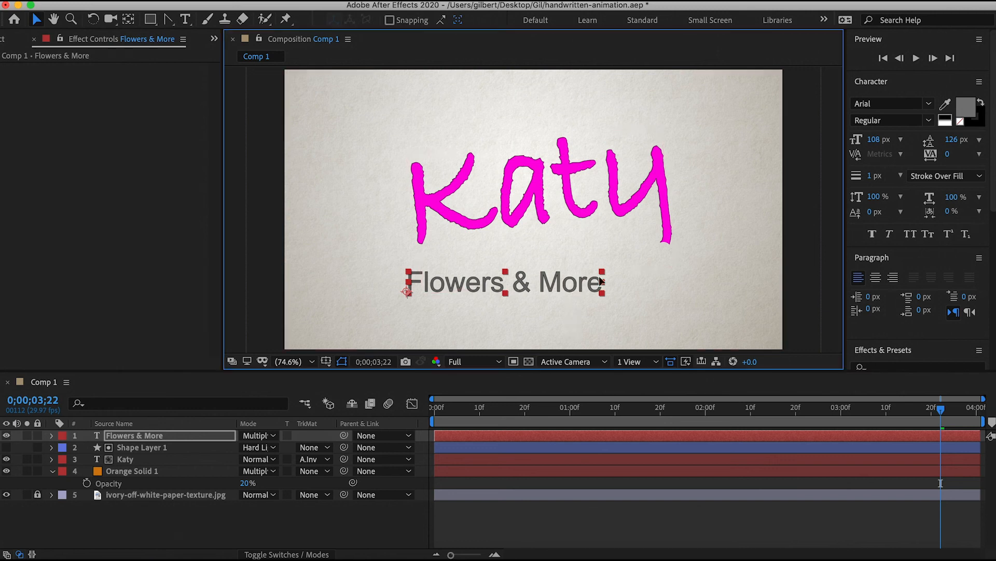
{"action": "left_click_drag", "start_coordinate": [551, 294], "coordinate": [589, 261]}
{"action": "key", "text": "space"}
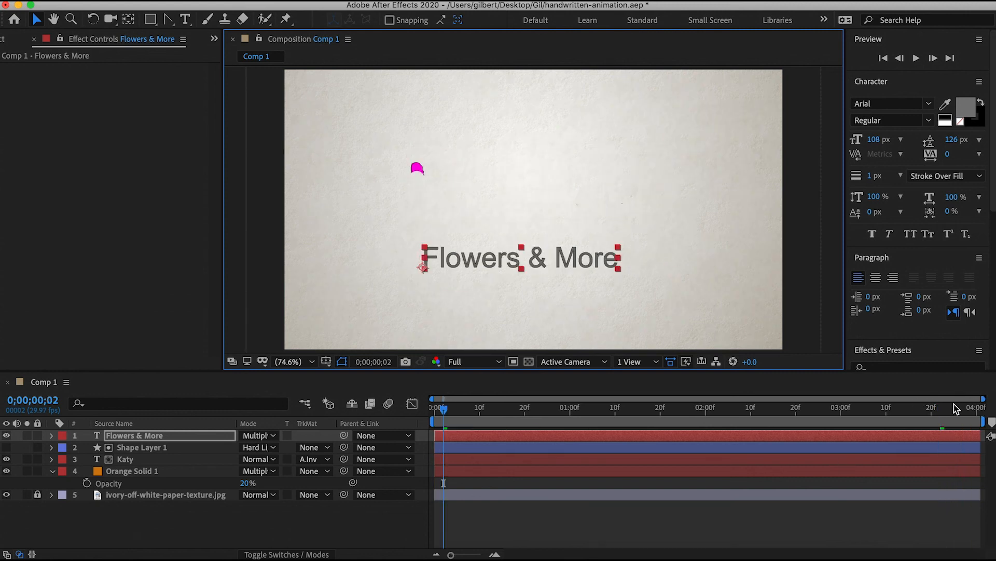
{"action": "left_click", "coordinate": [955, 408]}
{"action": "left_click_drag", "start_coordinate": [955, 408], "coordinate": [968, 409]}
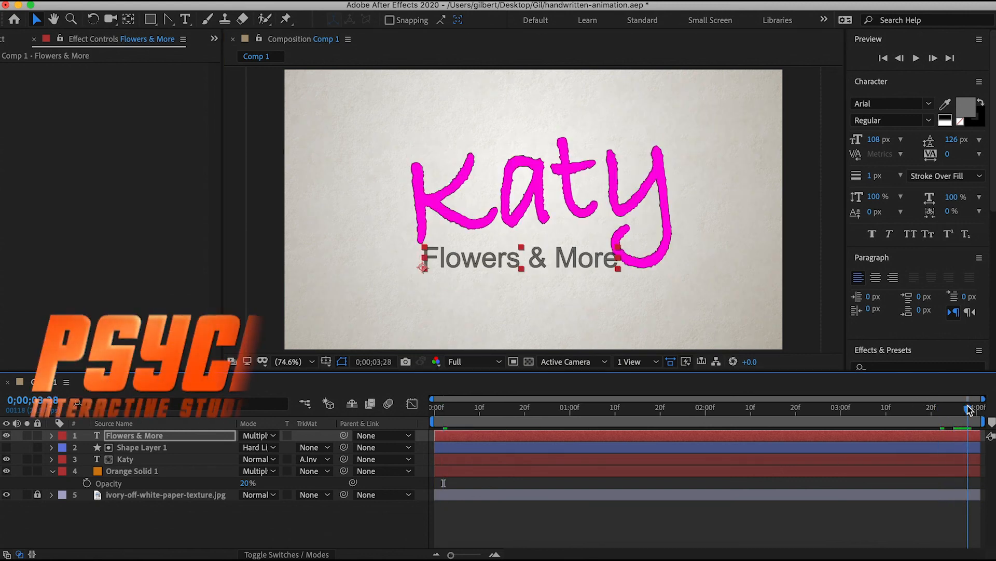
{"action": "left_click_drag", "start_coordinate": [574, 265], "coordinate": [563, 271]}
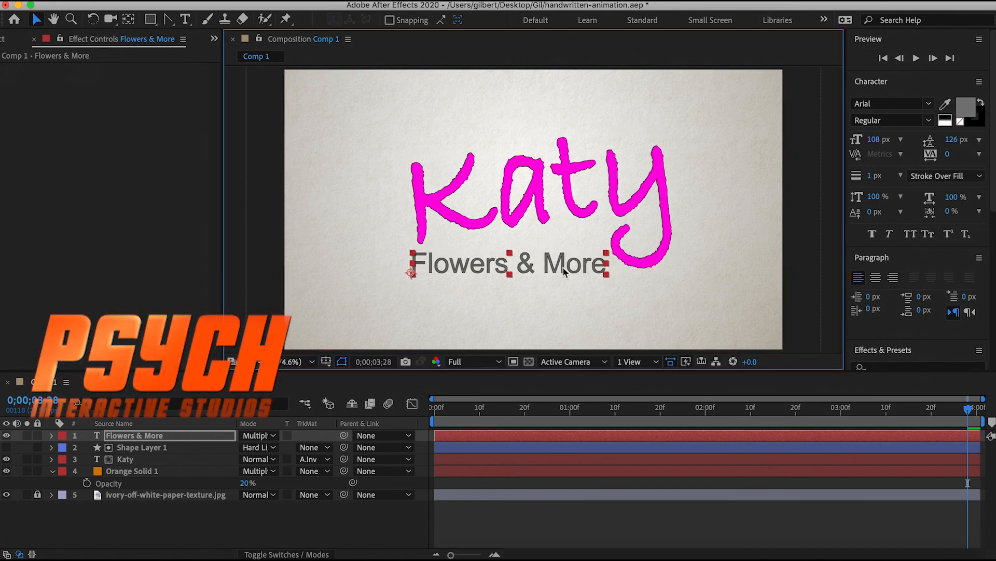
{"action": "key", "text": "space"}
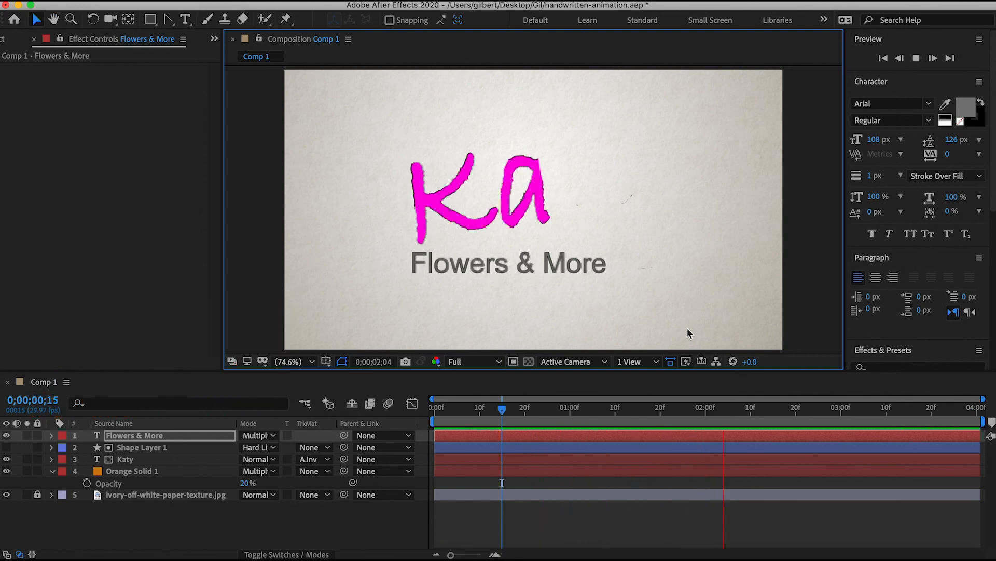
{"action": "key", "text": "space"}
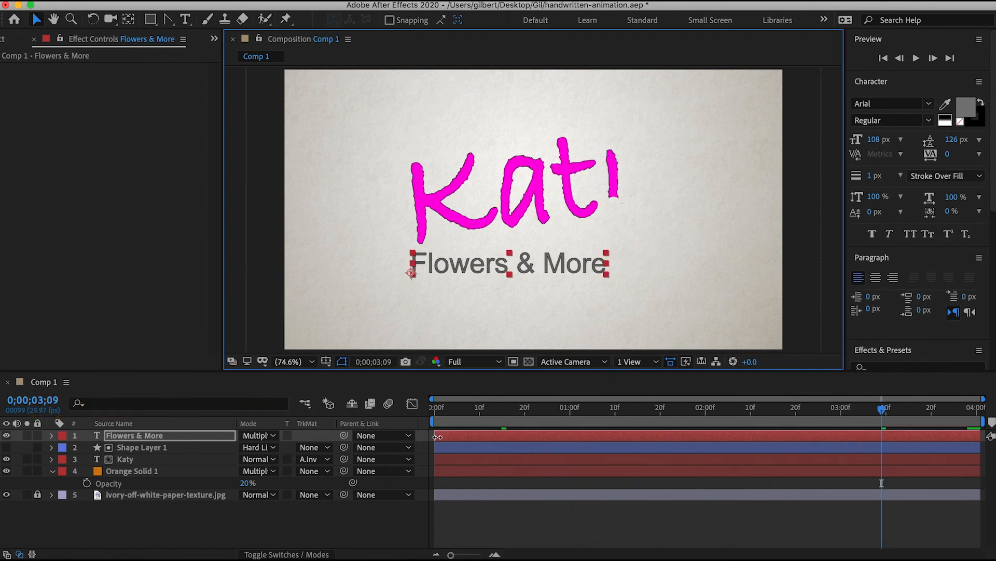
Step: Keyframe the "Flowers & More" layer's opacity to fade in from 0% at about 0;00;03;19 to 100% at about 0;00;03;25
{"action": "left_click", "coordinate": [167, 440]}
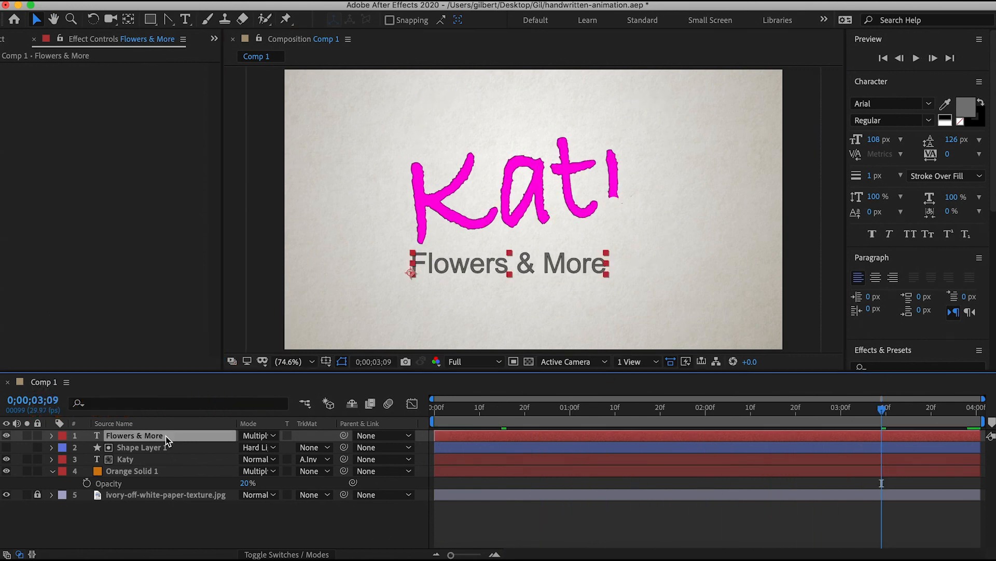
{"action": "key", "text": "t"}
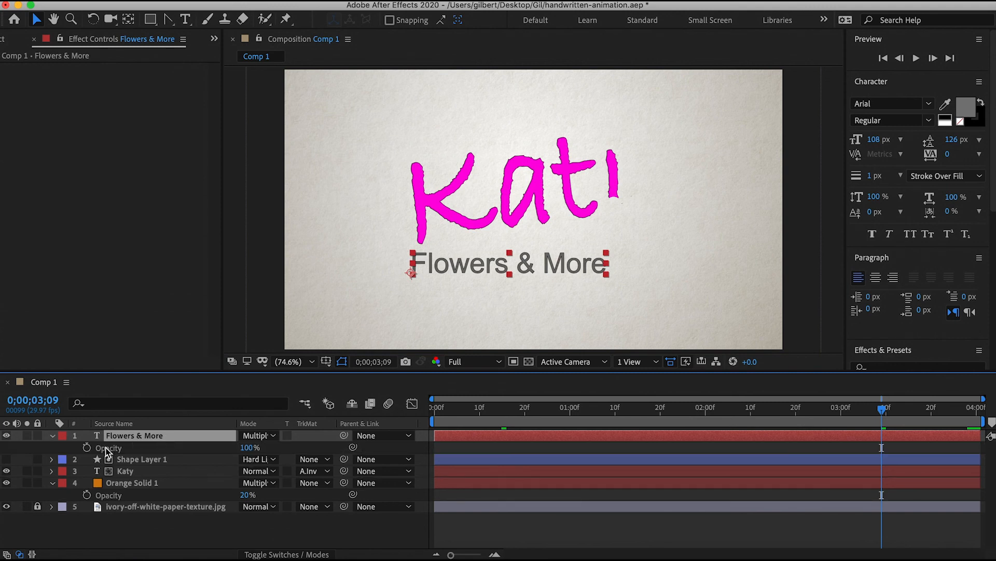
{"action": "left_click", "coordinate": [87, 447]}
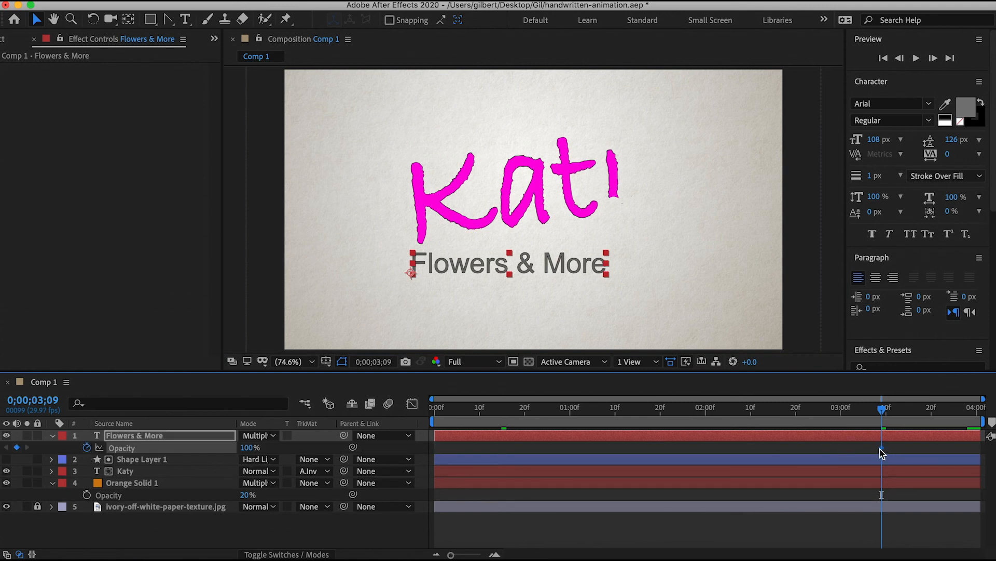
{"action": "left_click_drag", "start_coordinate": [924, 454], "coordinate": [955, 449]}
{"action": "left_click_drag", "start_coordinate": [249, 451], "coordinate": [92, 438]}
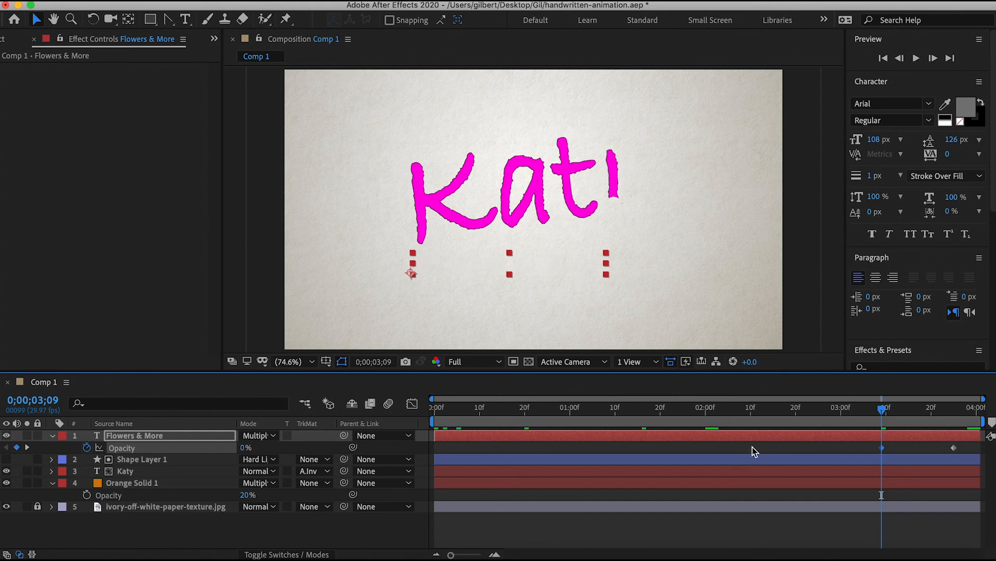
{"action": "left_click_drag", "start_coordinate": [881, 447], "coordinate": [925, 447]}
Step: Preview the writing animation with the text fade-in and check the deselected final layout at 0;00;03;28
{"action": "key", "text": "space"}
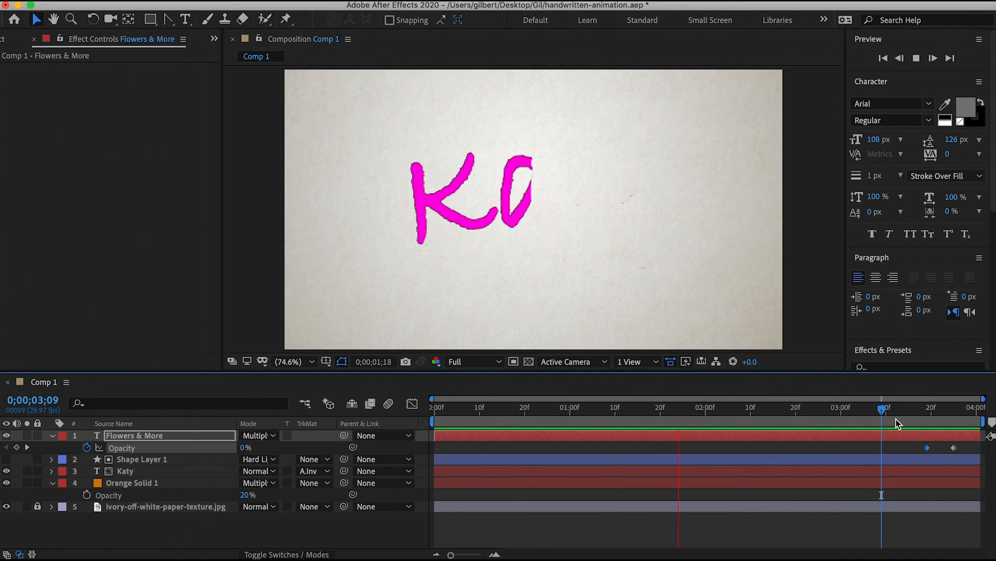
{"action": "key", "text": "space"}
{"action": "left_click", "coordinate": [618, 450]}
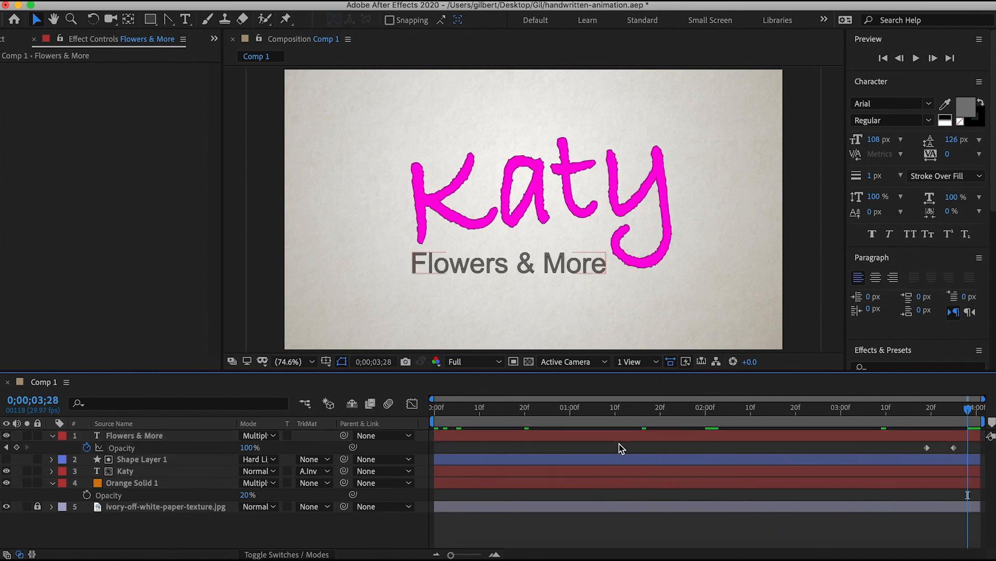
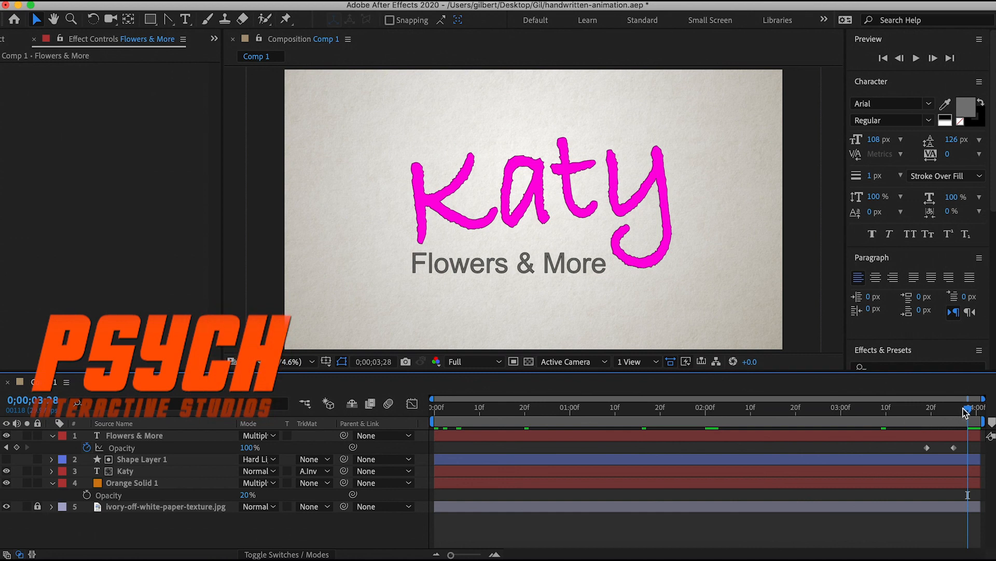
{"action": "mouse_move", "coordinate": [968, 411]}
{"action": "left_mouse_down"}
{"action": "mouse_move", "coordinate": [924, 415]}
{"action": "mouse_move", "coordinate": [969, 417]}
{"action": "left_mouse_up"}
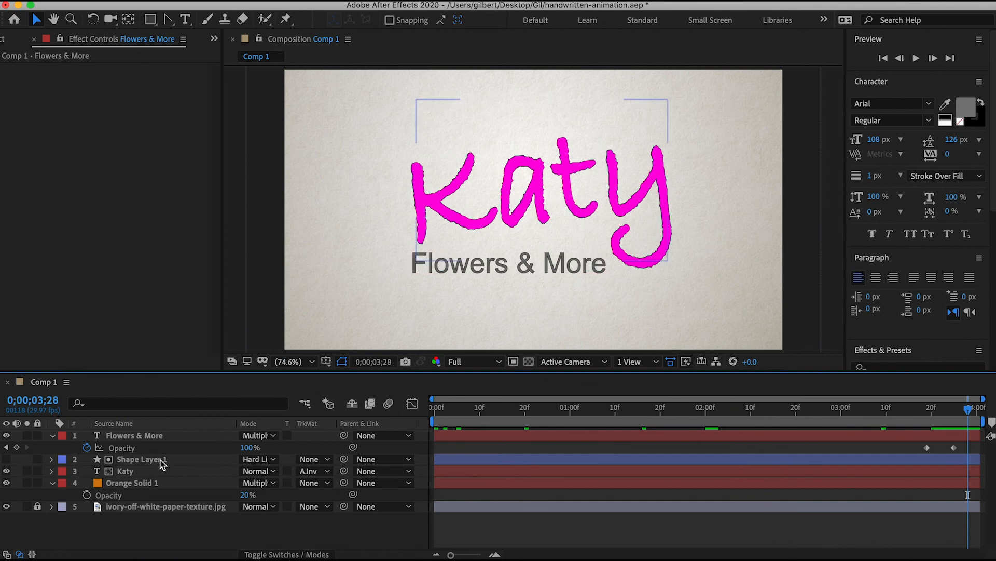
Step: Review the name text, Shape Layer 1, Orange Solid 1 and the track matte options, and scrub through the writing animation to 0;00;03;23
{"action": "left_click", "coordinate": [146, 472]}
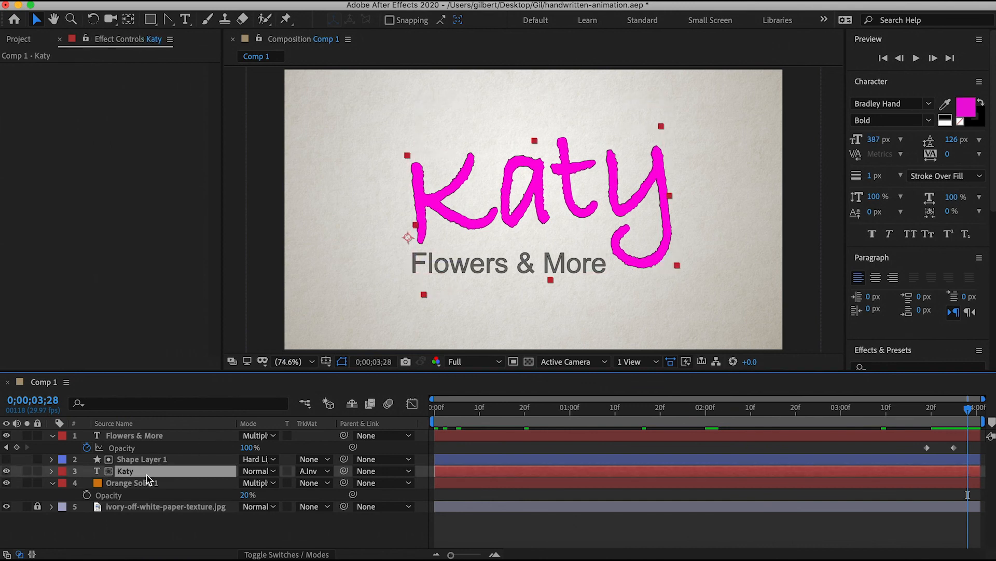
{"action": "left_click", "coordinate": [142, 460]}
{"action": "left_click", "coordinate": [146, 471]}
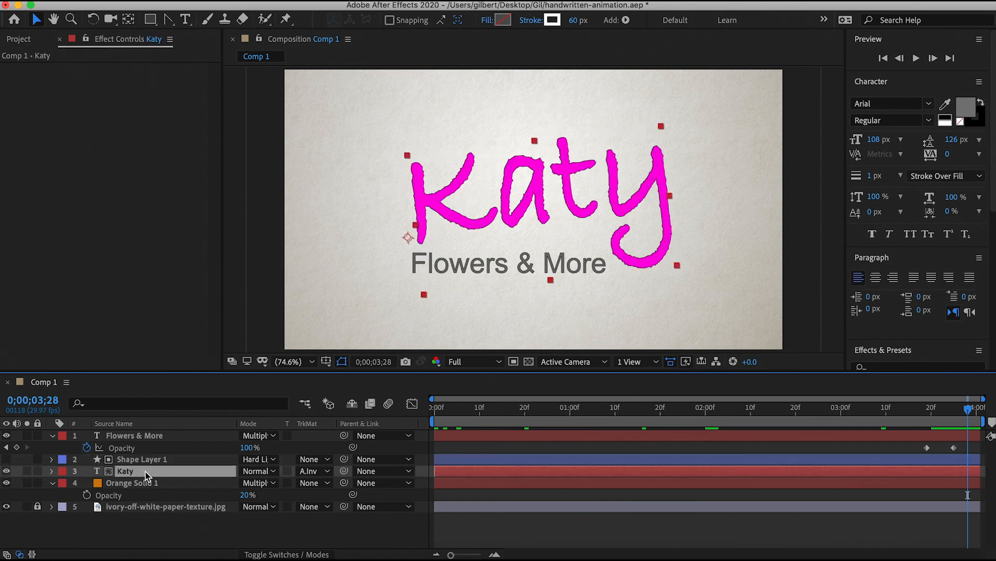
{"action": "left_click", "coordinate": [327, 472]}
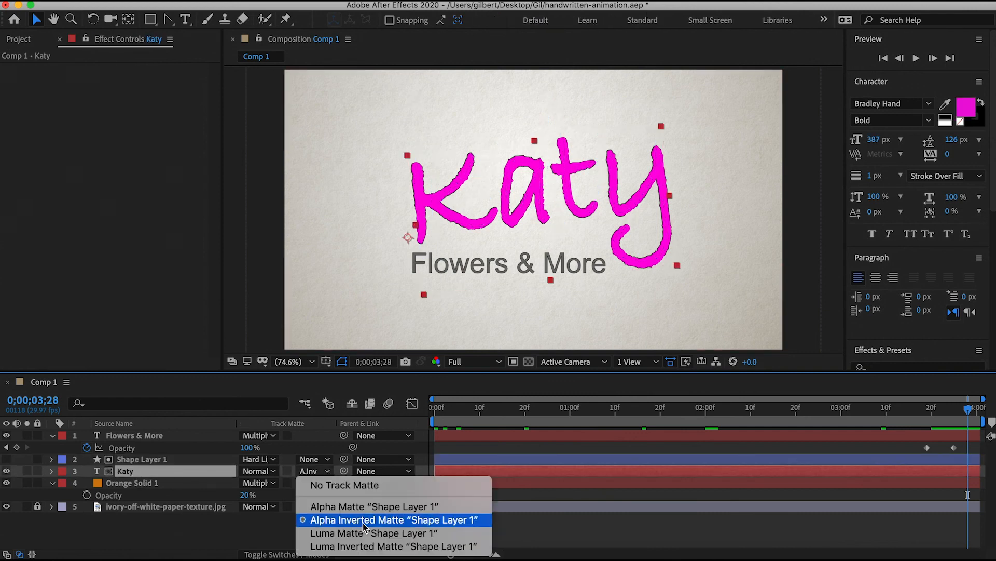
{"action": "left_click", "coordinate": [157, 462]}
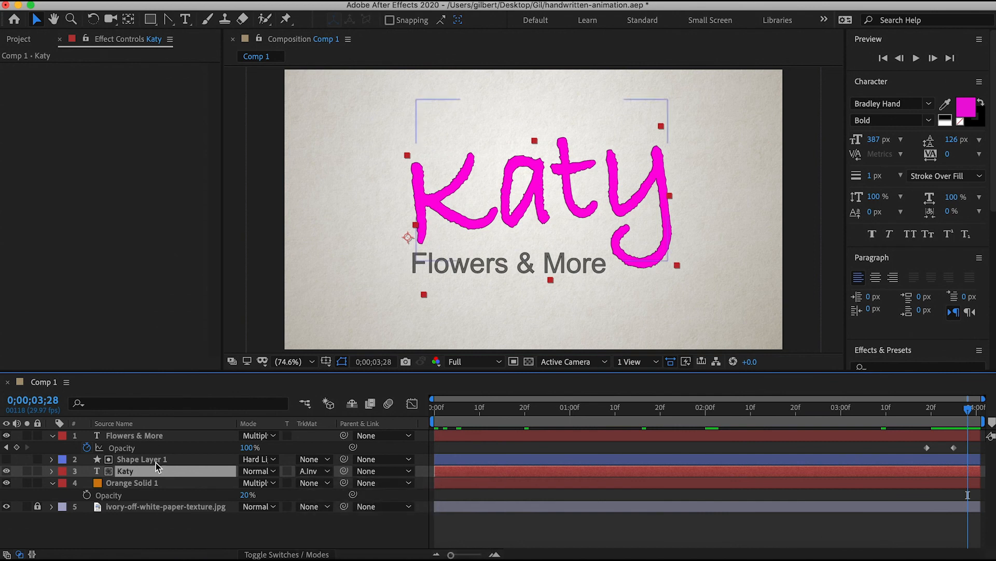
{"action": "left_click", "coordinate": [156, 462]}
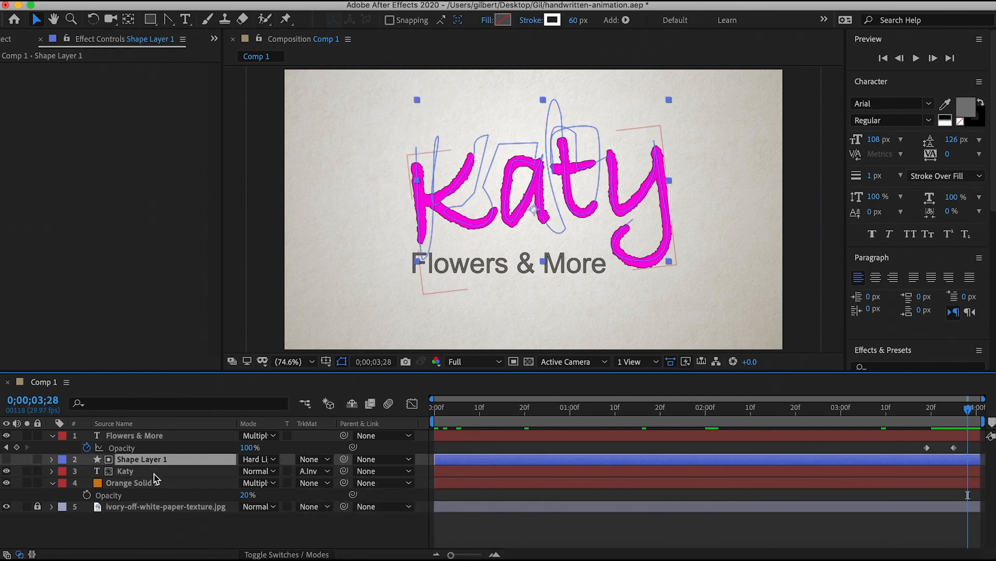
{"action": "left_click", "coordinate": [154, 472]}
{"action": "left_click", "coordinate": [154, 484]}
{"action": "left_click", "coordinate": [159, 471]}
{"action": "left_click", "coordinate": [166, 459]}
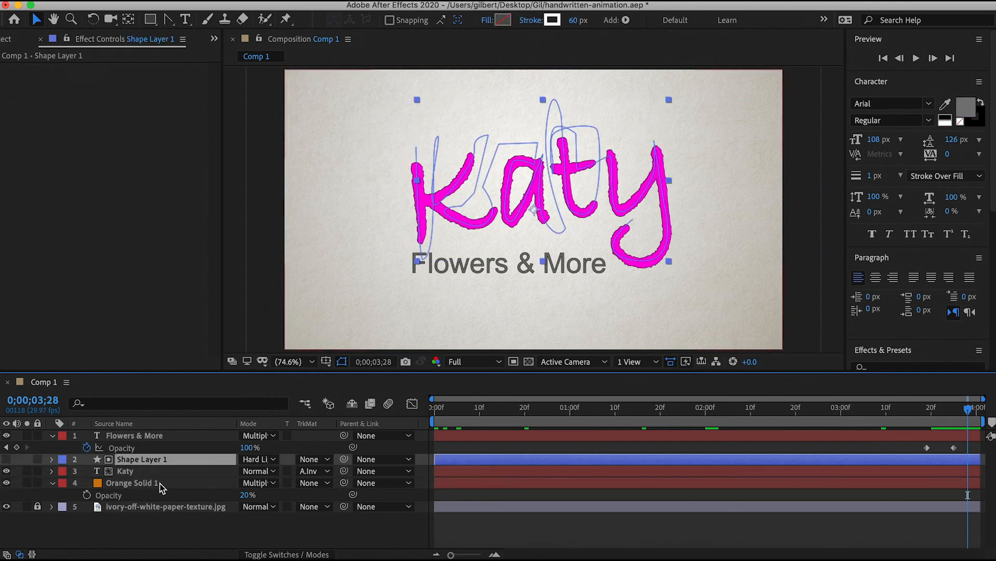
{"action": "mouse_move", "coordinate": [466, 408]}
{"action": "left_mouse_down"}
{"action": "mouse_move", "coordinate": [438, 405]}
{"action": "mouse_move", "coordinate": [973, 420]}
{"action": "mouse_move", "coordinate": [917, 427]}
{"action": "mouse_move", "coordinate": [957, 426]}
{"action": "mouse_move", "coordinate": [924, 426]}
{"action": "mouse_move", "coordinate": [945, 426]}
{"action": "left_mouse_up"}
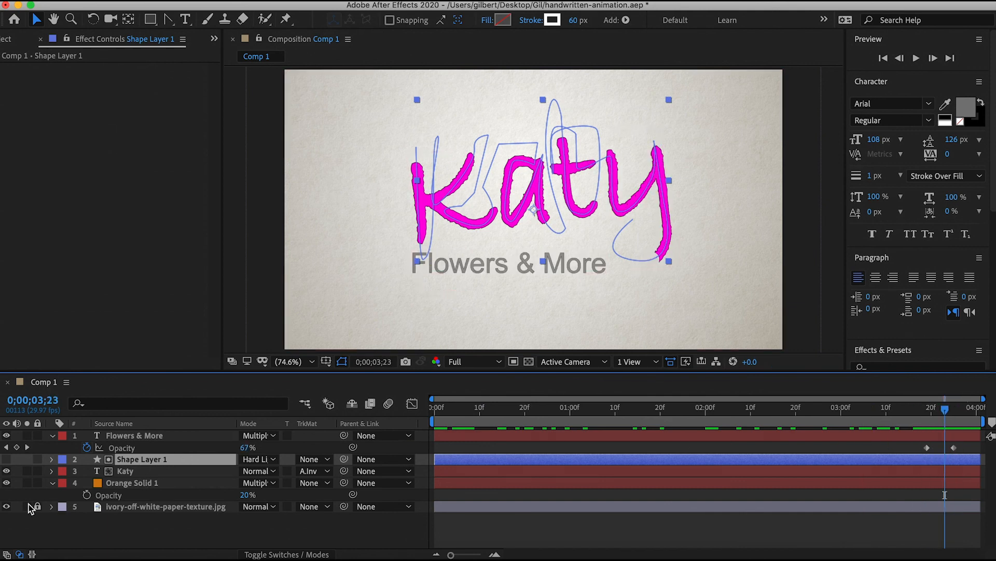
Step: Hide the paper texture and Orange Solid 1 layers, and preview the animation without a background up to 0;00;03;28 with everything deselected
{"action": "left_click", "coordinate": [6, 506]}
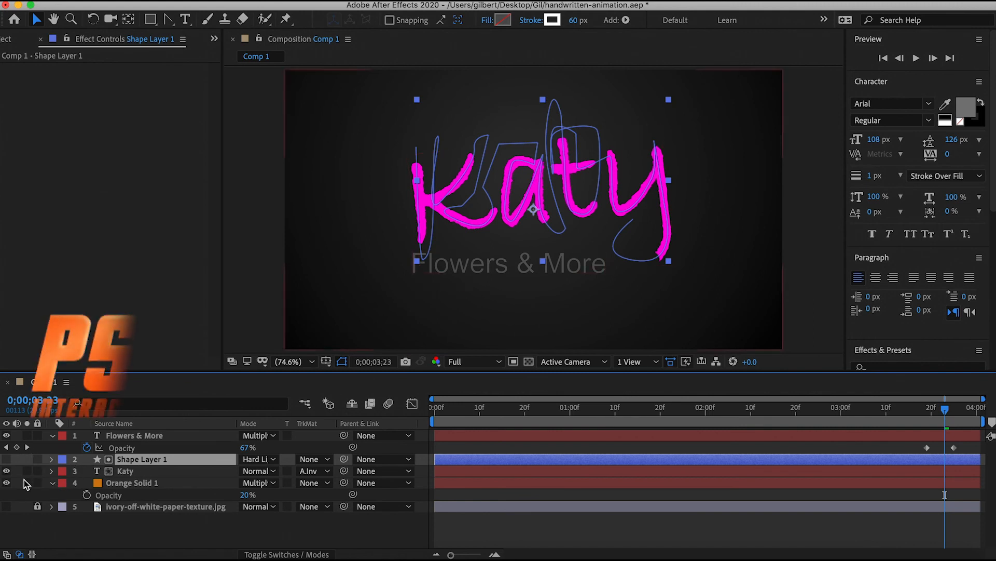
{"action": "left_click", "coordinate": [6, 482]}
{"action": "left_click_drag", "start_coordinate": [703, 409], "coordinate": [409, 394]}
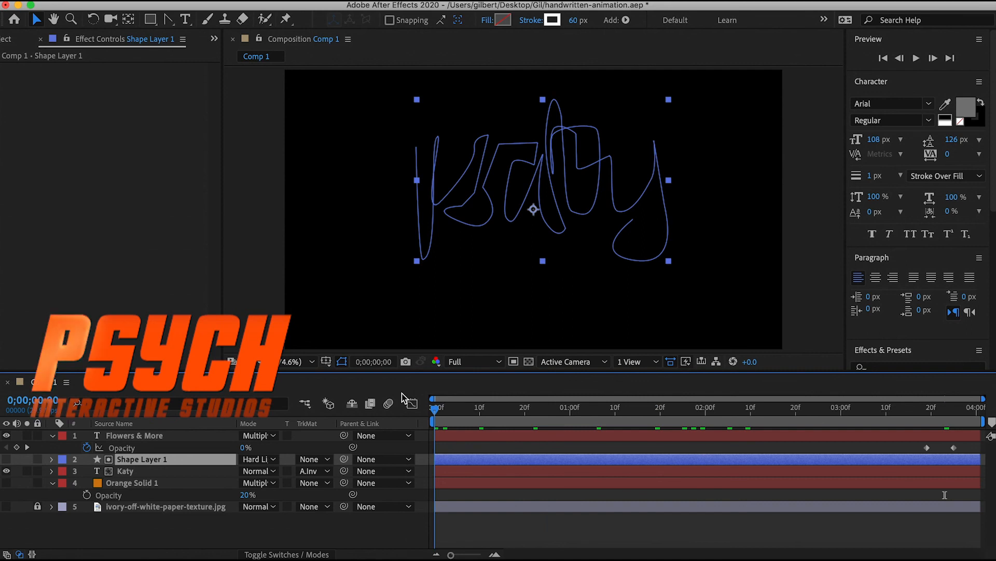
{"action": "key", "text": "space"}
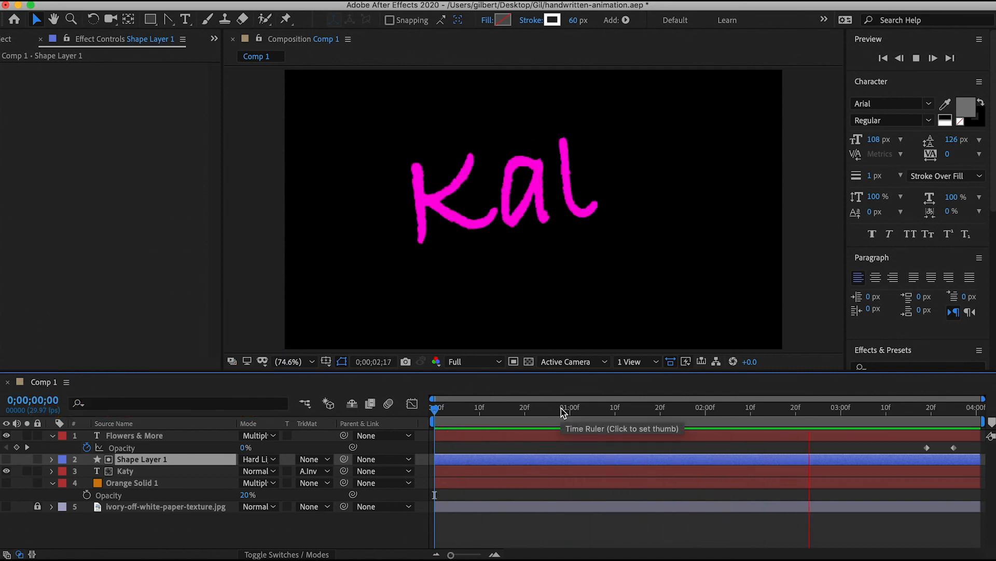
{"action": "key", "text": "space"}
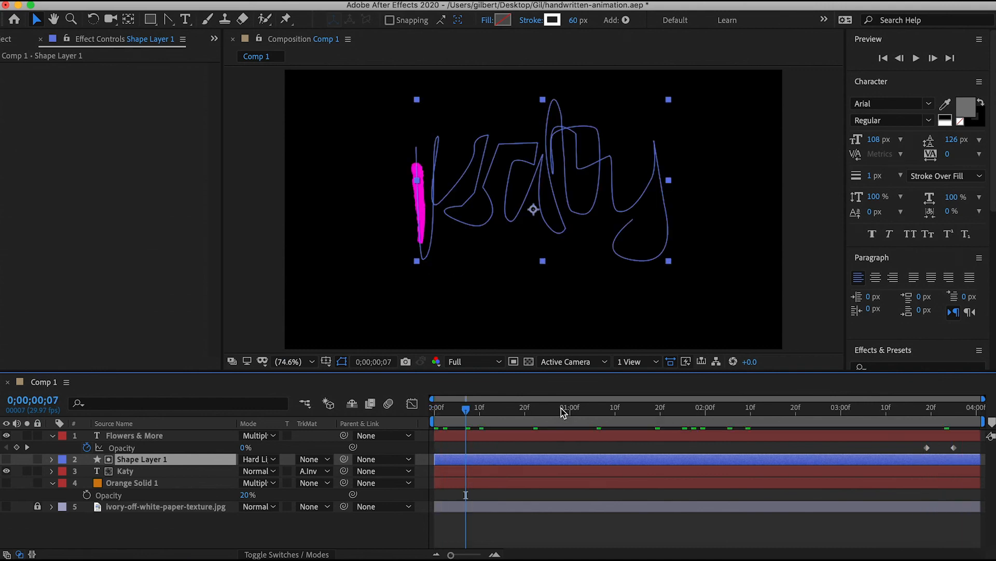
{"action": "mouse_move", "coordinate": [509, 412]}
{"action": "left_mouse_down"}
{"action": "mouse_move", "coordinate": [969, 421]}
{"action": "mouse_move", "coordinate": [940, 416]}
{"action": "mouse_move", "coordinate": [968, 412]}
{"action": "left_mouse_up"}
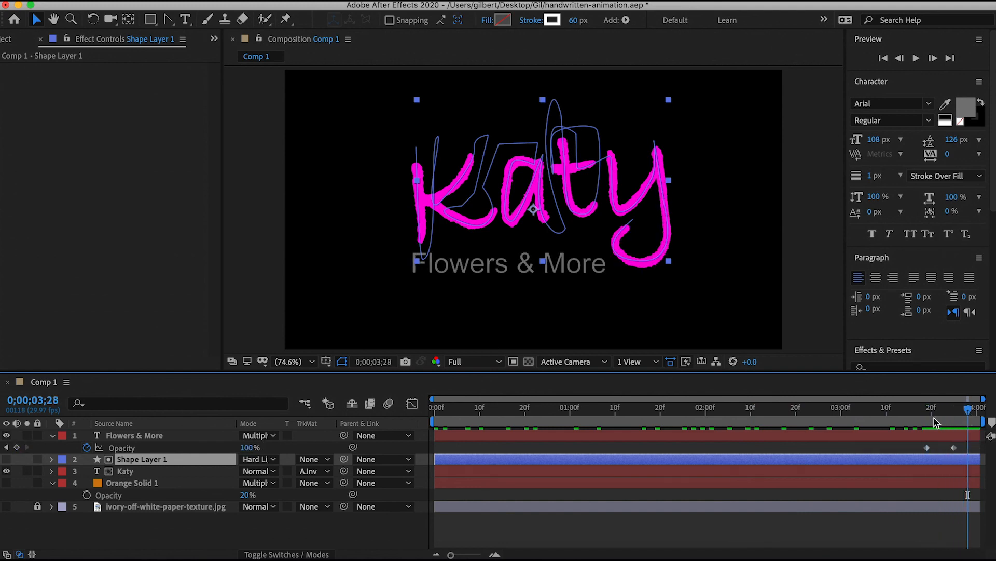
{"action": "left_click", "coordinate": [219, 536]}
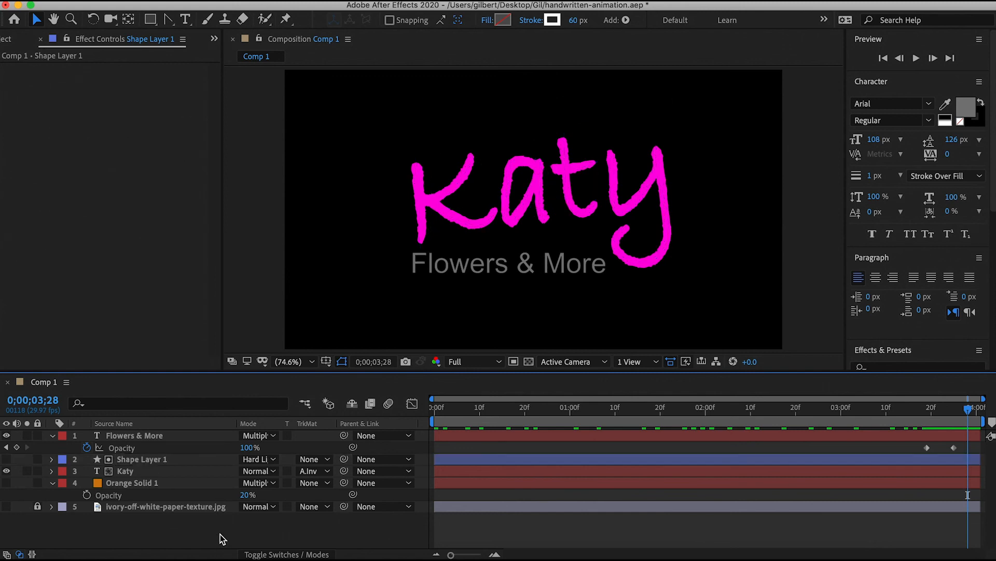
Step: Add Comp 1 to the render queue
{"action": "left_click", "coordinate": [275, 3]}
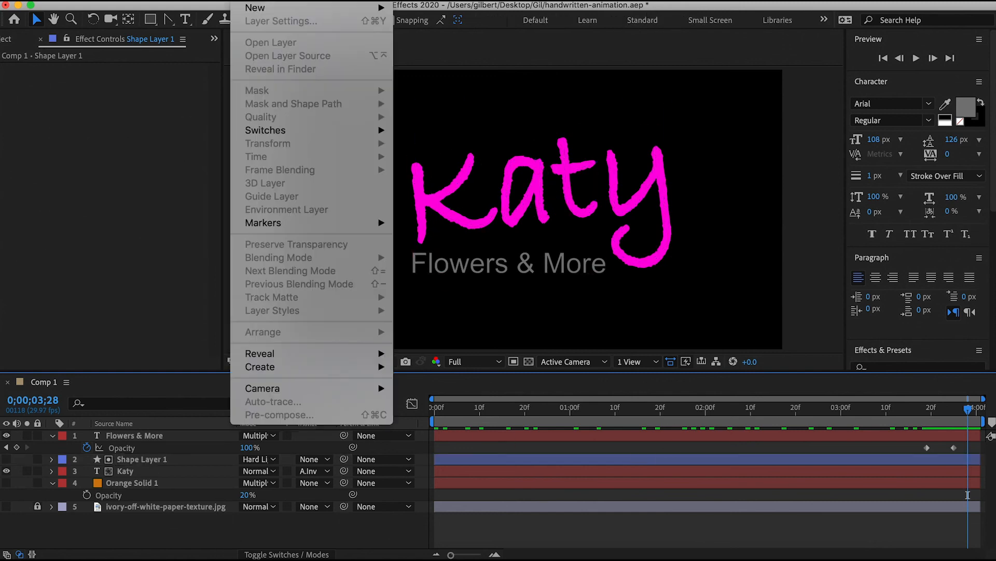
{"action": "mouse_move", "coordinate": [200, 2]}
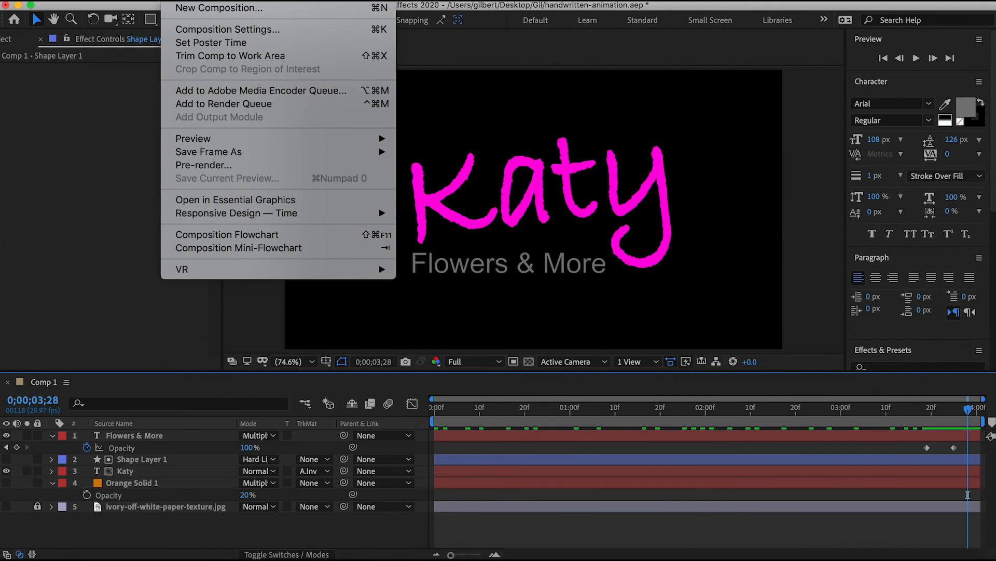
{"action": "left_click", "coordinate": [235, 104]}
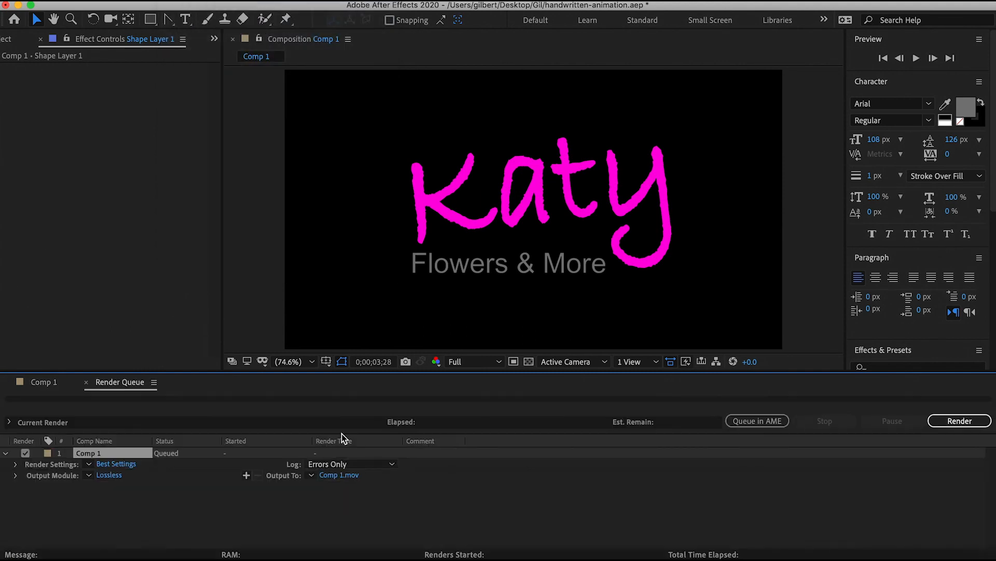
Step: Set the QuickTime output module's video channels to RGB + Alpha, and return to the Comp 1 timeline
{"action": "left_click", "coordinate": [108, 475]}
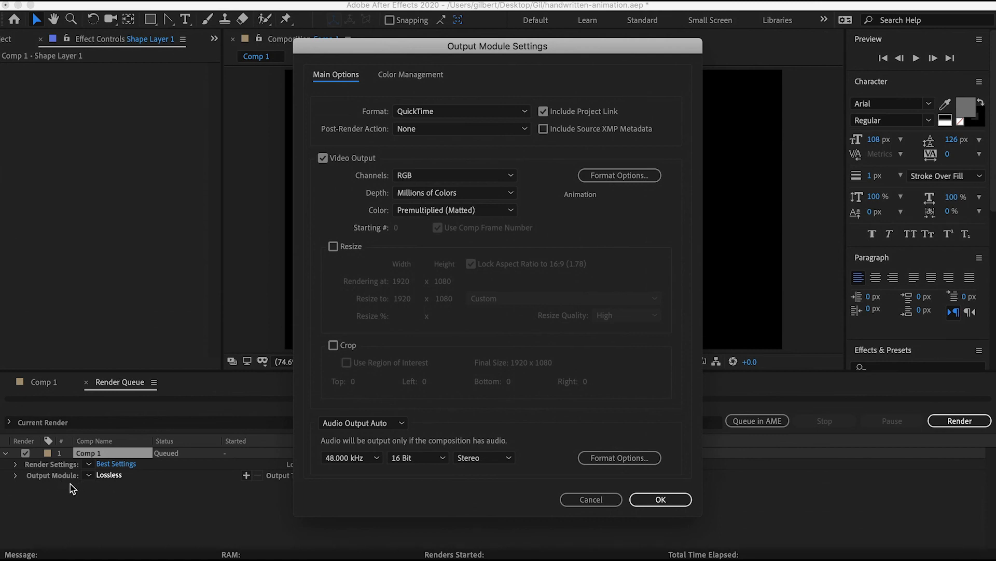
{"action": "left_click", "coordinate": [418, 175]}
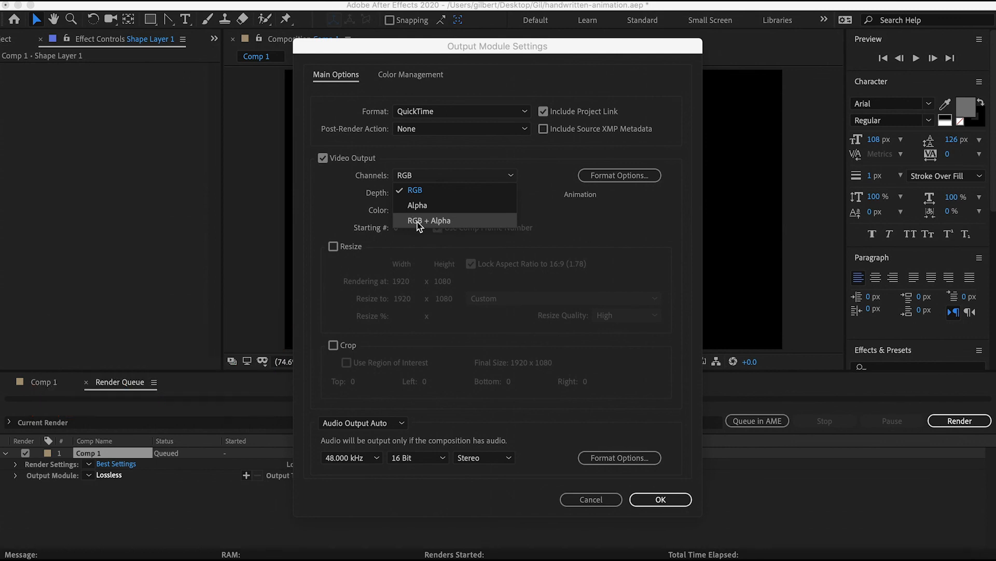
{"action": "left_click", "coordinate": [441, 222]}
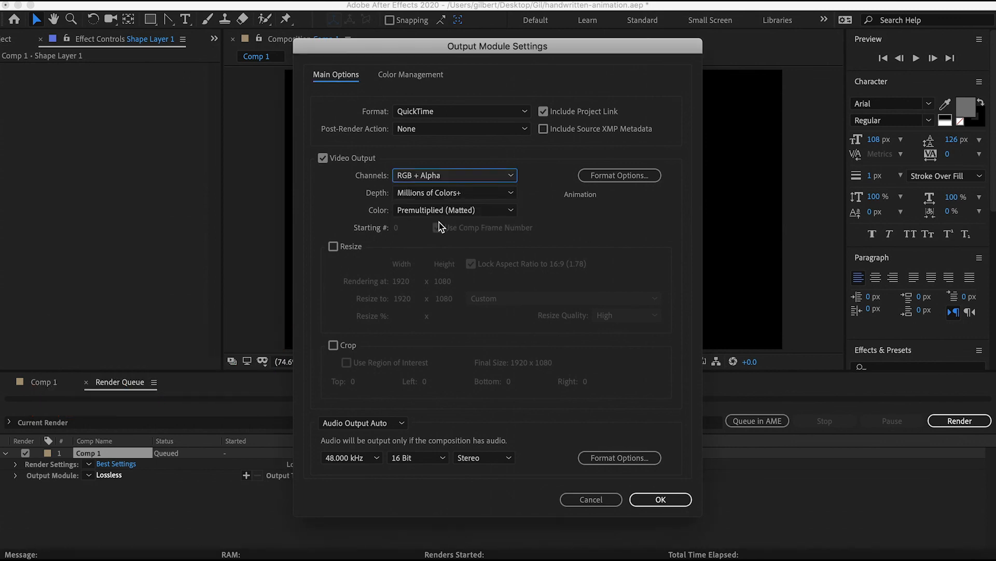
{"action": "left_click", "coordinate": [670, 500]}
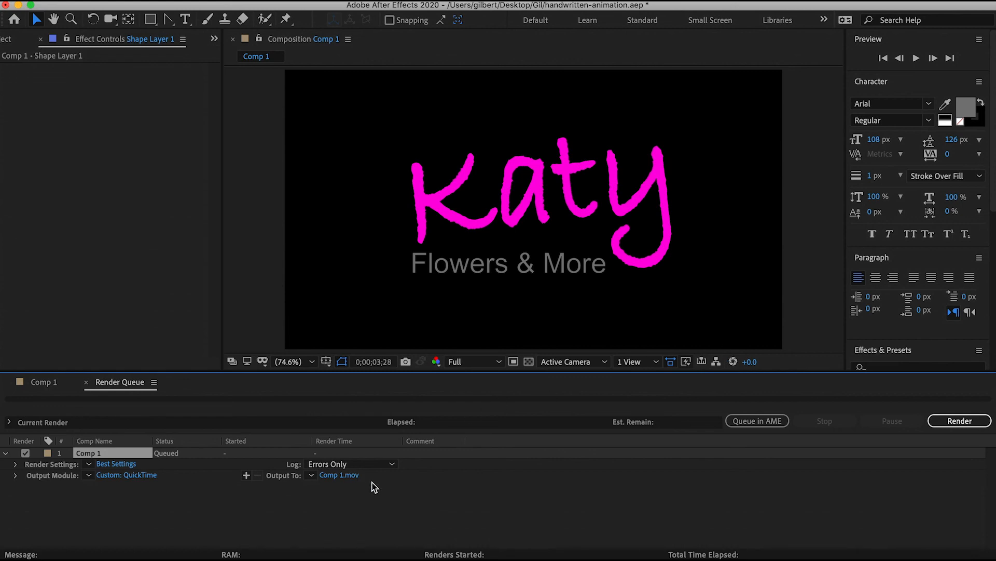
{"action": "left_click", "coordinate": [49, 382]}
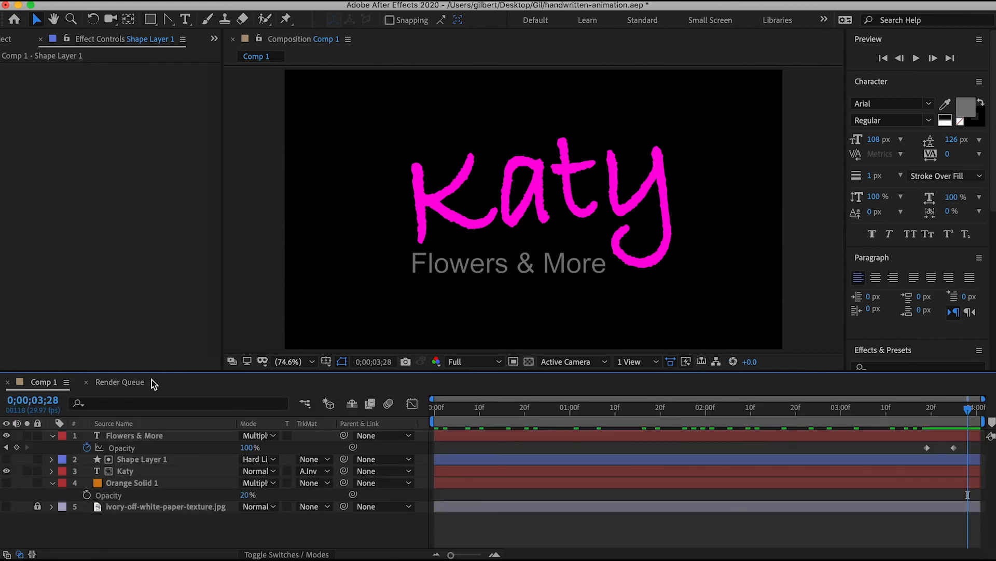